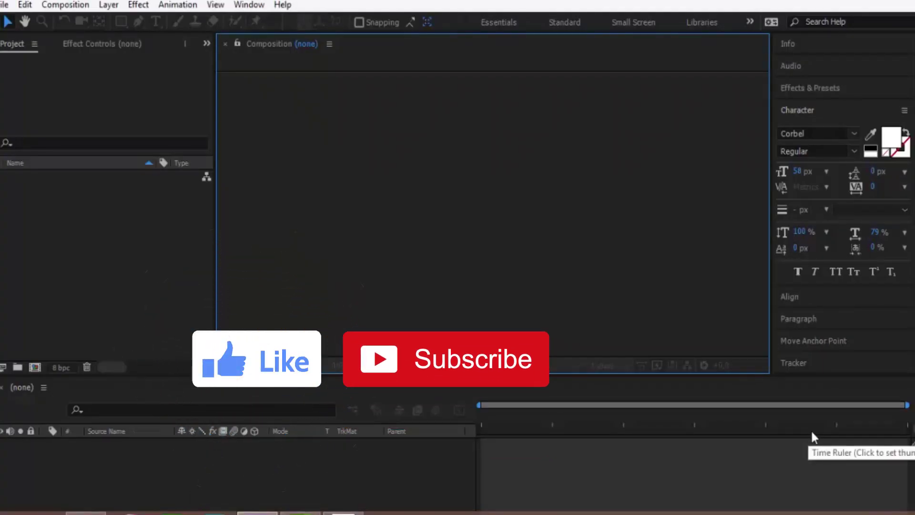
click(96, 216)
double_click(103, 268)
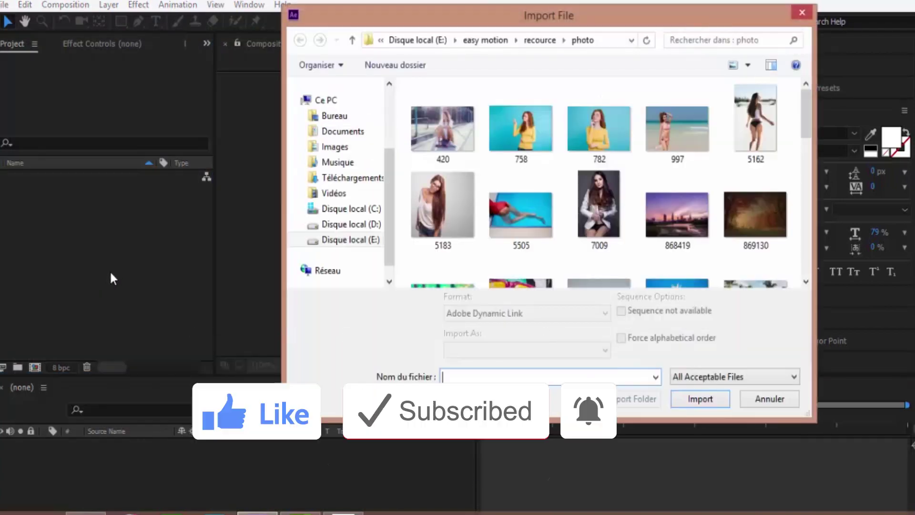
click(802, 13)
Import the images 420, 5162, alex-holyoake-60249, laptop-1246672, pexels-photo-298826 and pexels-photo-300957 from the photo folder.
double_click(139, 296)
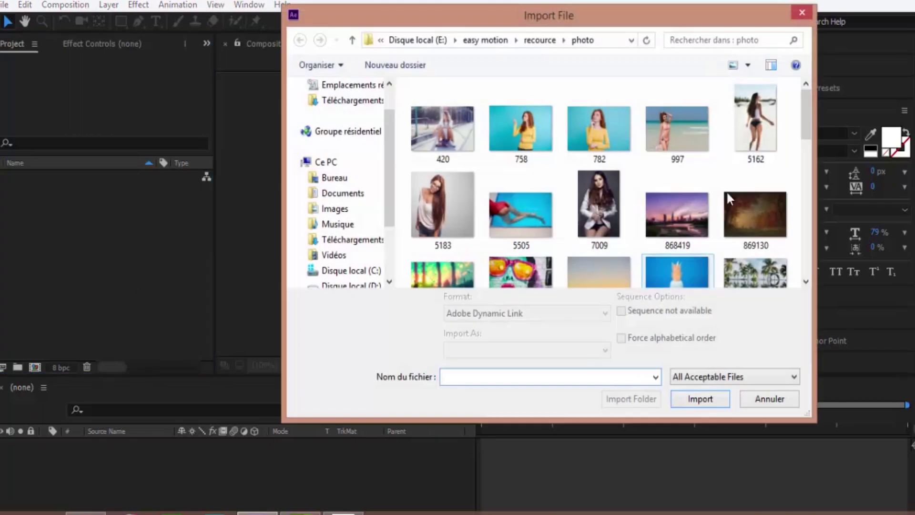
drag(811, 124, 798, 175)
click(593, 221)
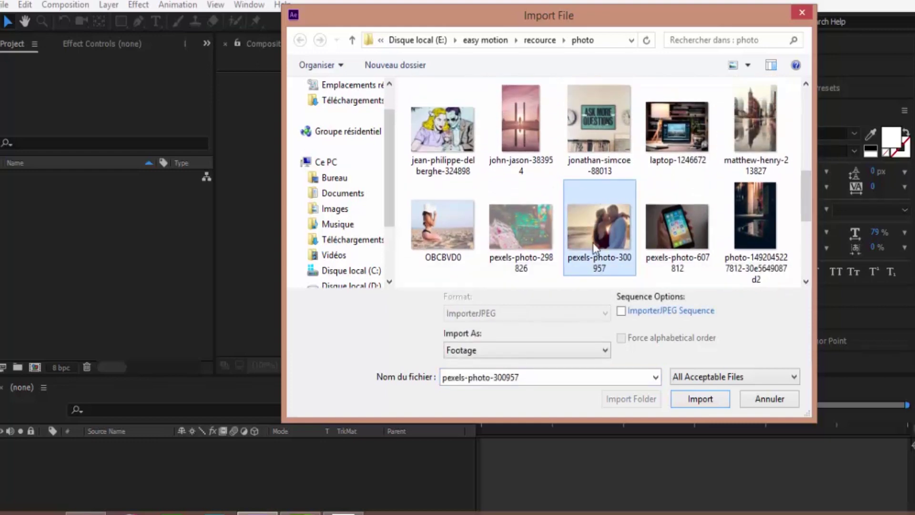
shift+click(545, 235)
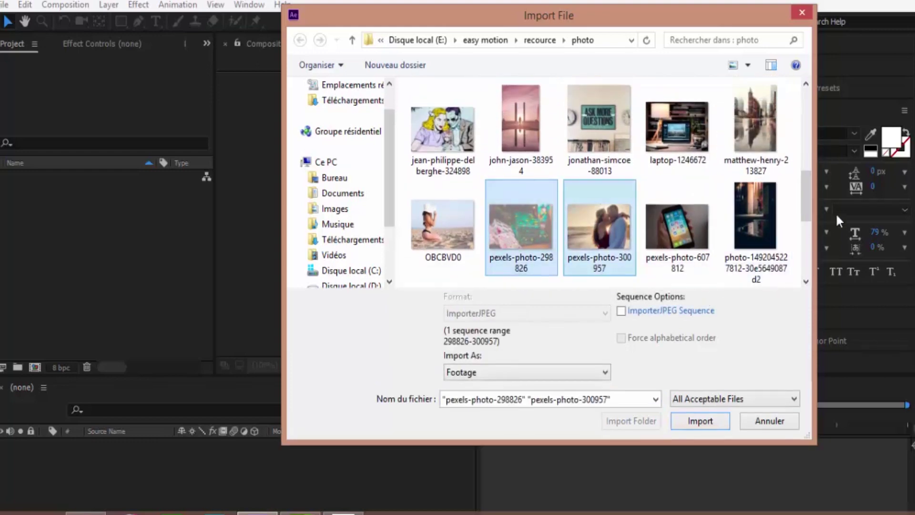
drag(807, 199, 813, 162)
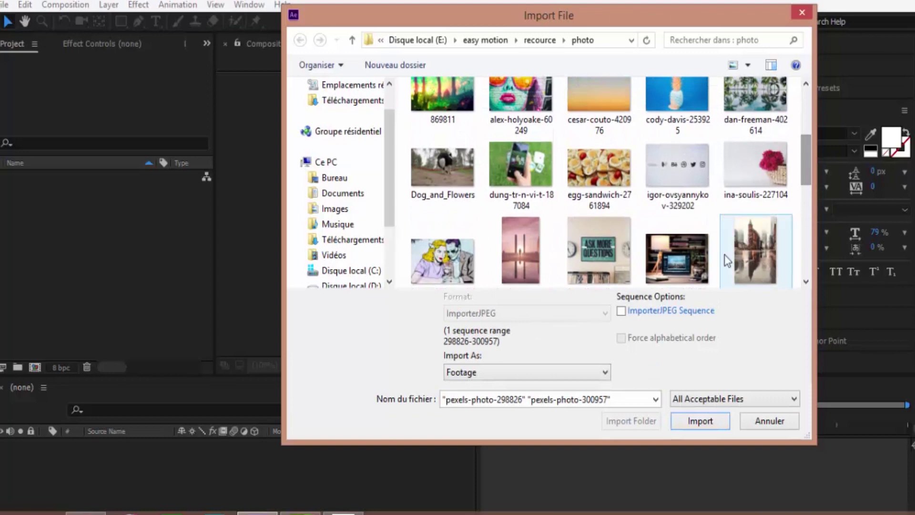
ctrl+click(678, 263)
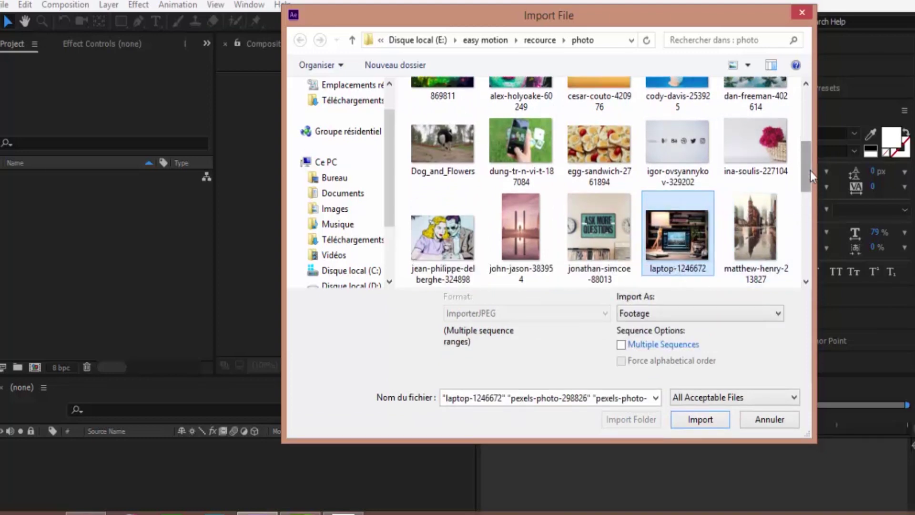
drag(810, 170, 813, 144)
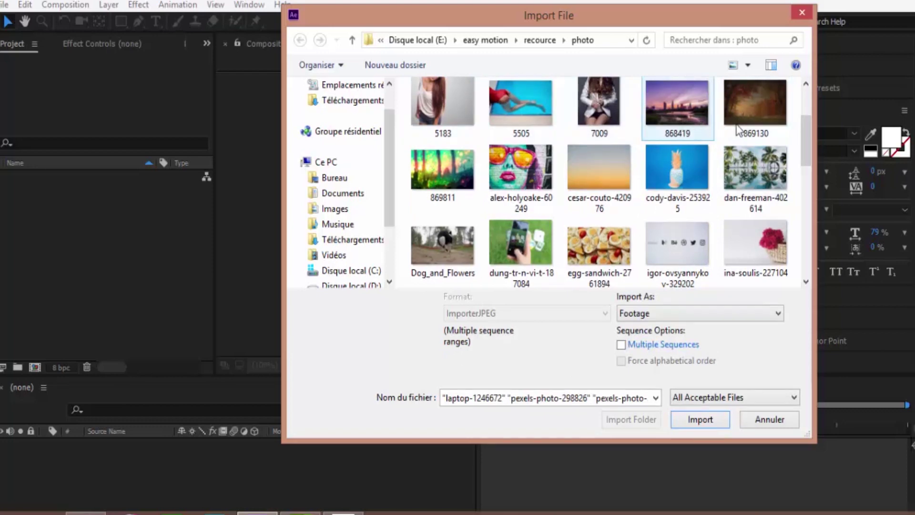
ctrl+click(521, 172)
drag(805, 155, 808, 113)
ctrl+click(738, 136)
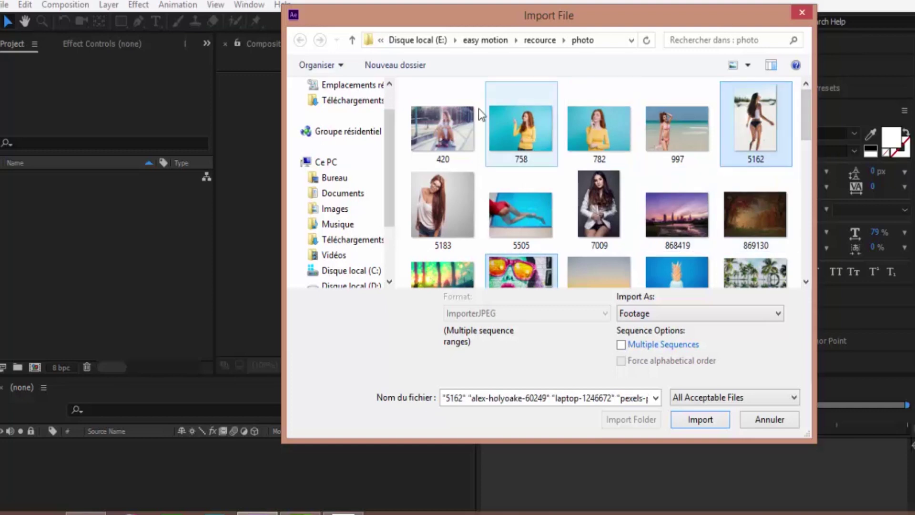
ctrl+click(448, 147)
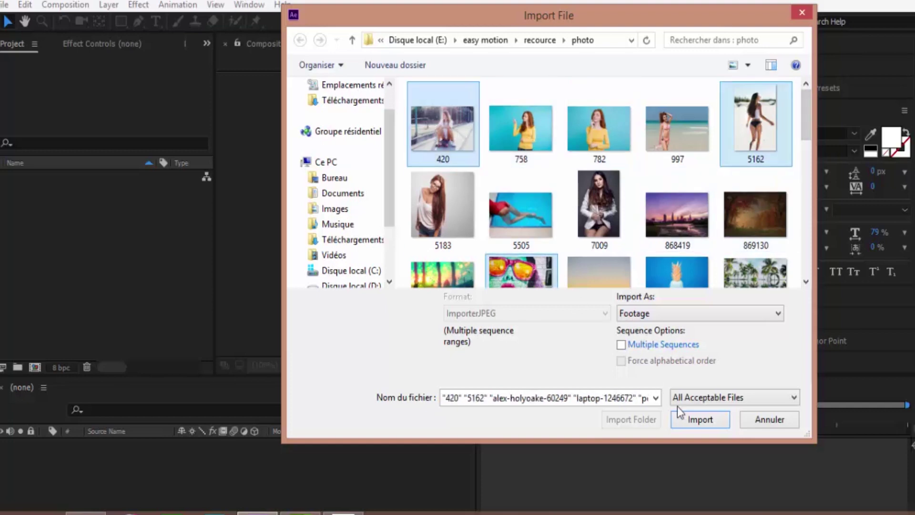
click(692, 419)
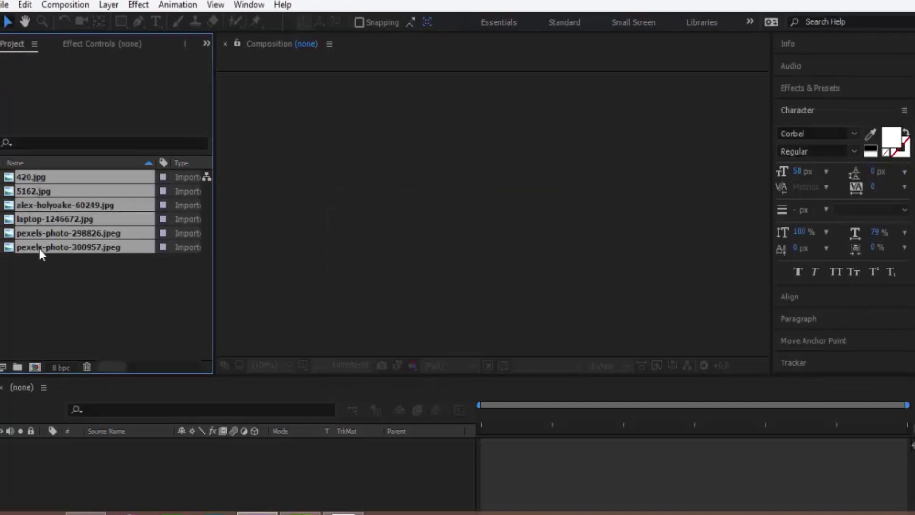
Create a project folder named "photo" and move all six imported images into it.
click(18, 366)
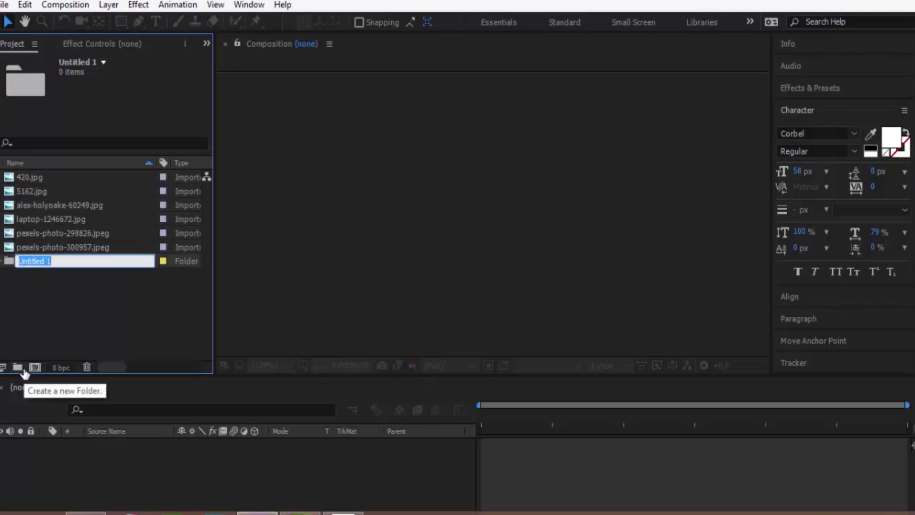
text(photo)
key(Return)
click(59, 183)
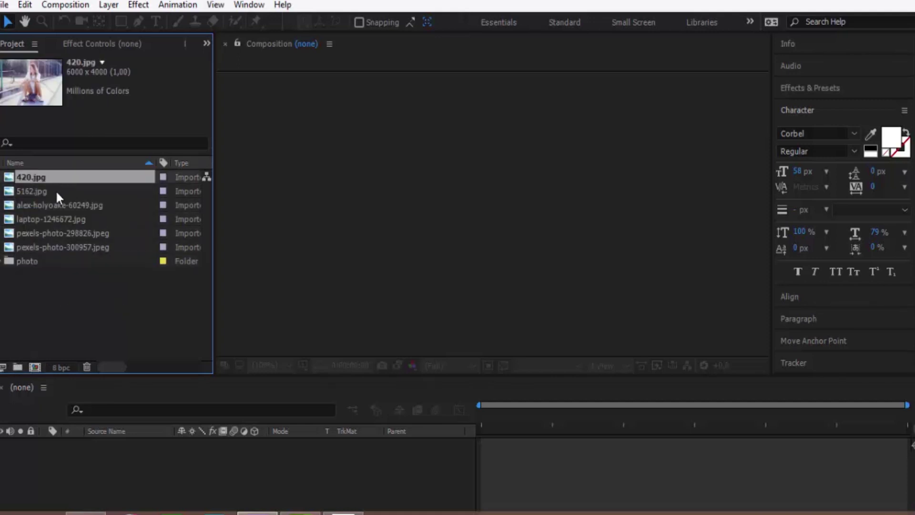
shift+click(42, 246)
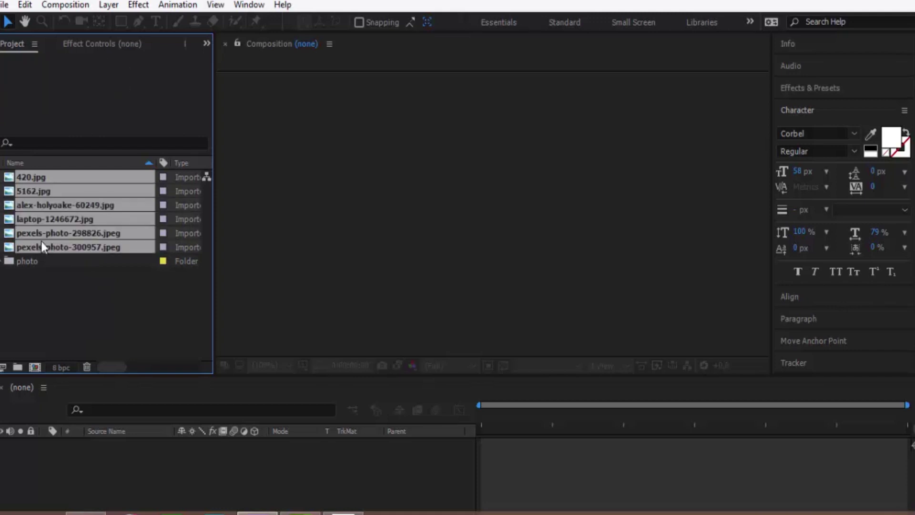
drag(42, 246, 52, 262)
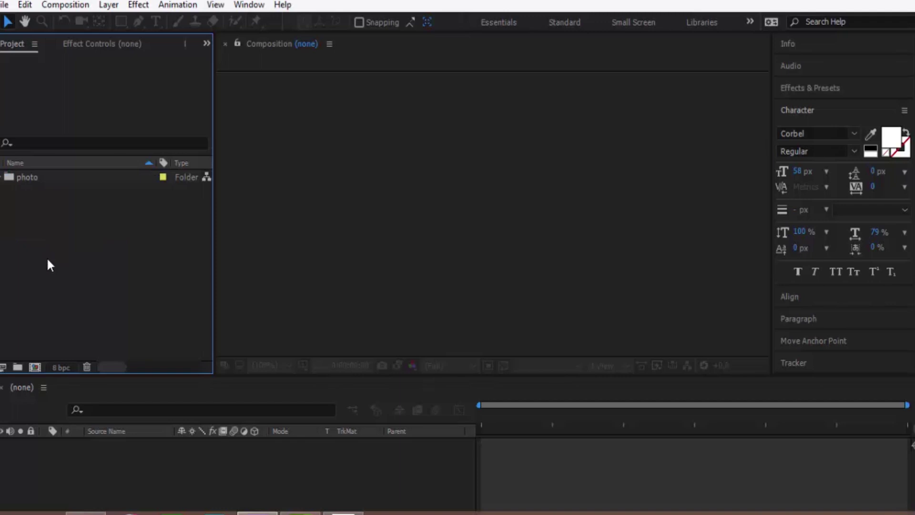
Create a new 1920 x 1080 composition at 29.97 fps with a duration of 15 seconds.
click(35, 366)
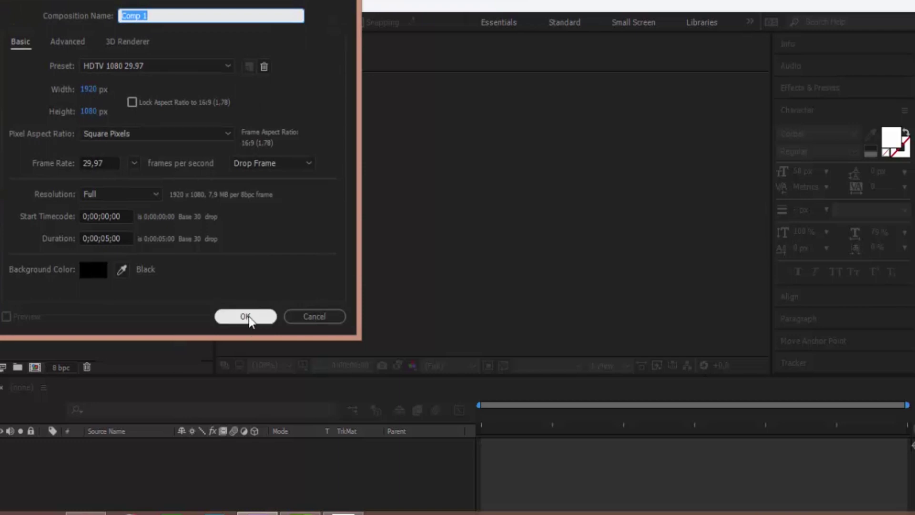
click(106, 238)
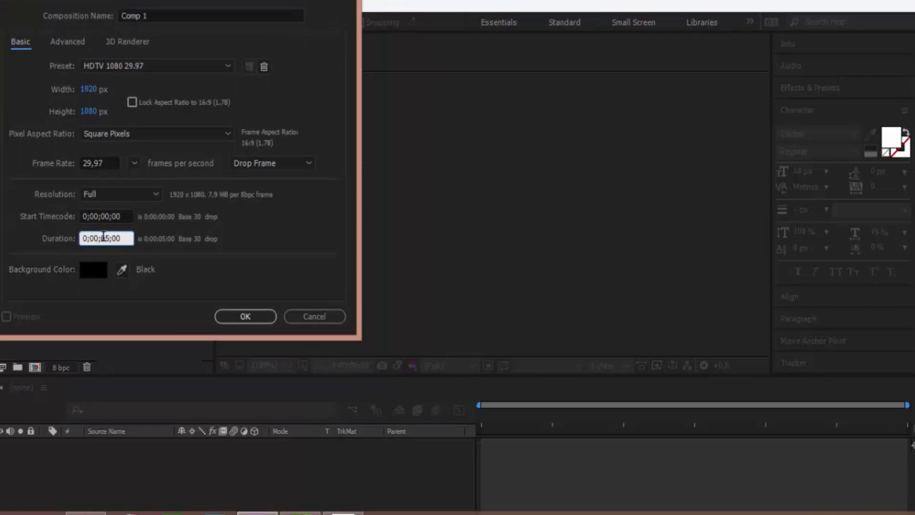
double_click(104, 237)
text(15)
key(Return)
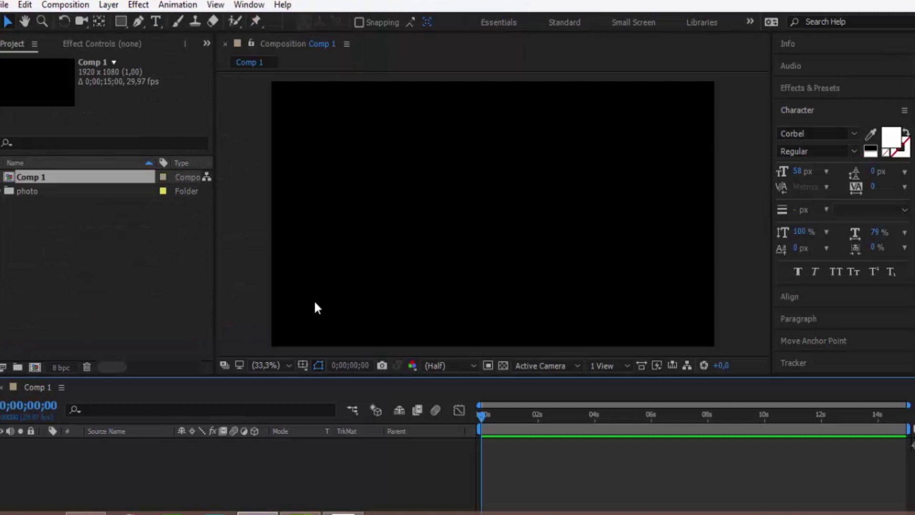
Move the current time to 0;00;01;13 and draw a rectangle shape about 705 x 720 px near the composition's centre.
drag(482, 419, 524, 441)
click(121, 21)
drag(395, 144, 557, 322)
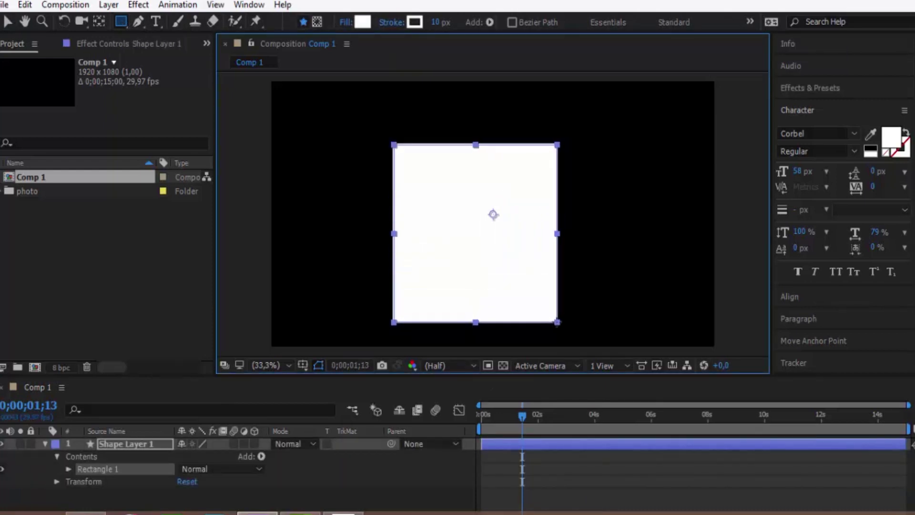
Change the rectangle's solid fill colour to red, FF0000.
click(345, 22)
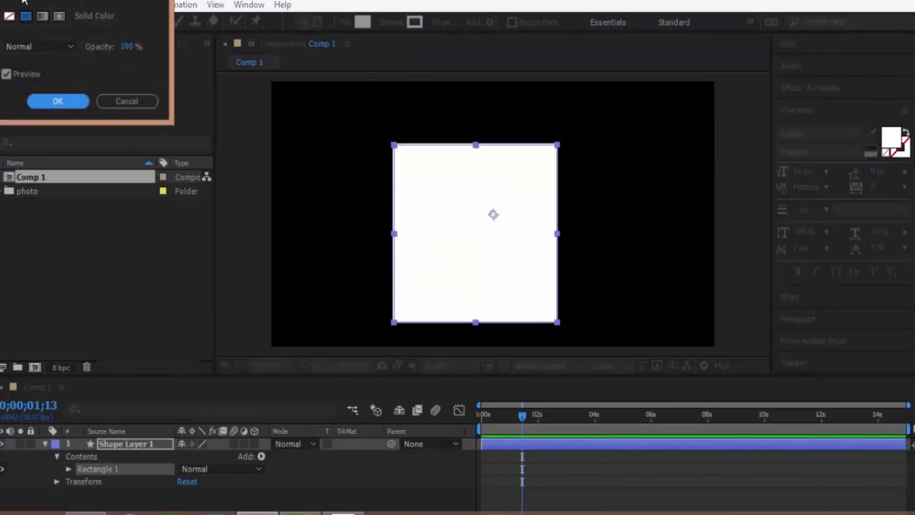
click(57, 101)
click(362, 22)
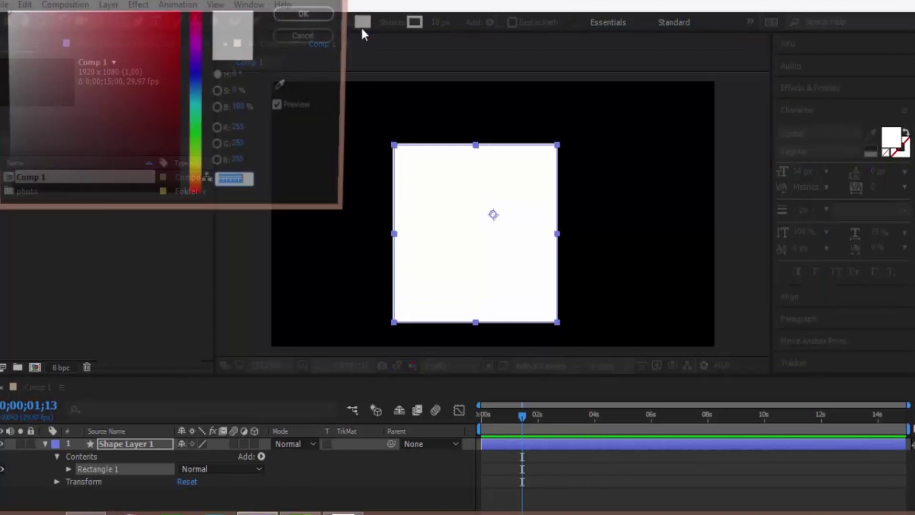
click(118, 34)
mouse_move(143, 32)
mouse_down()
mouse_move(180, 100)
mouse_move(210, 10)
mouse_up()
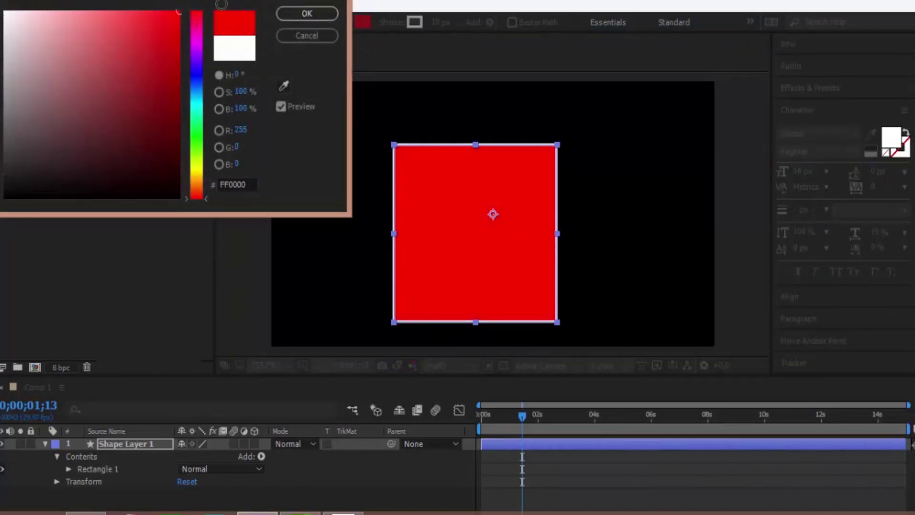
click(324, 12)
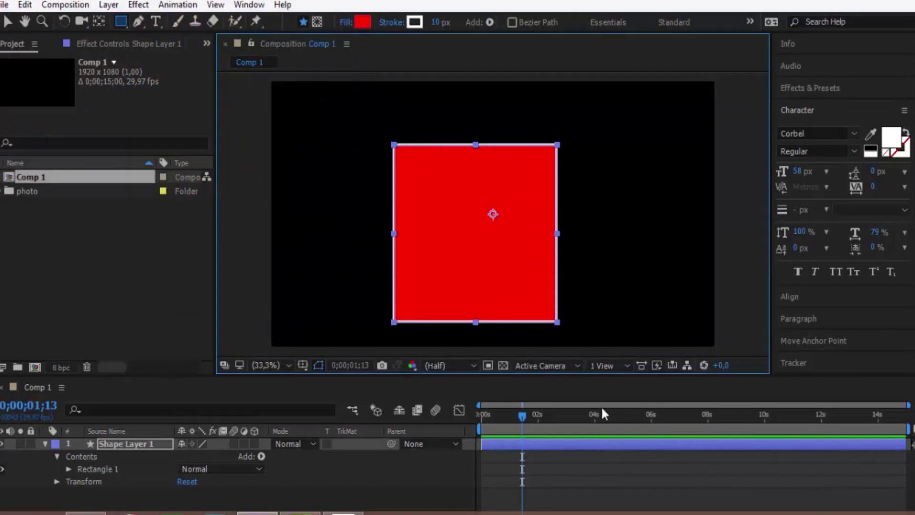
Add Offset Paths to the rectangle shape and set its amount to -5.
click(436, 22)
click(262, 456)
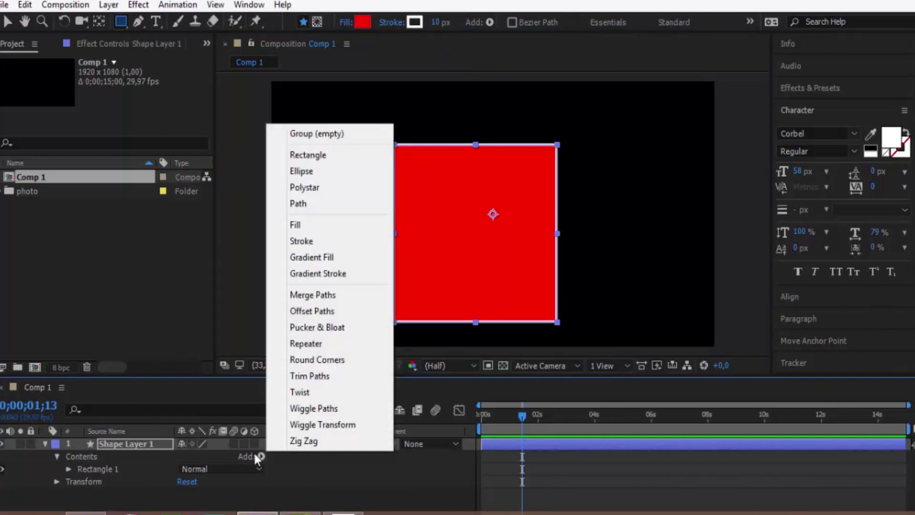
click(336, 312)
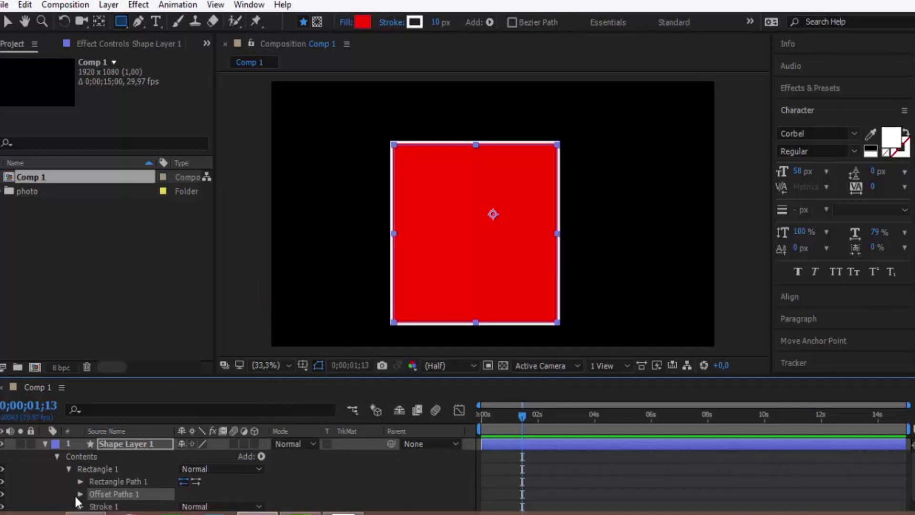
click(79, 493)
click(185, 488)
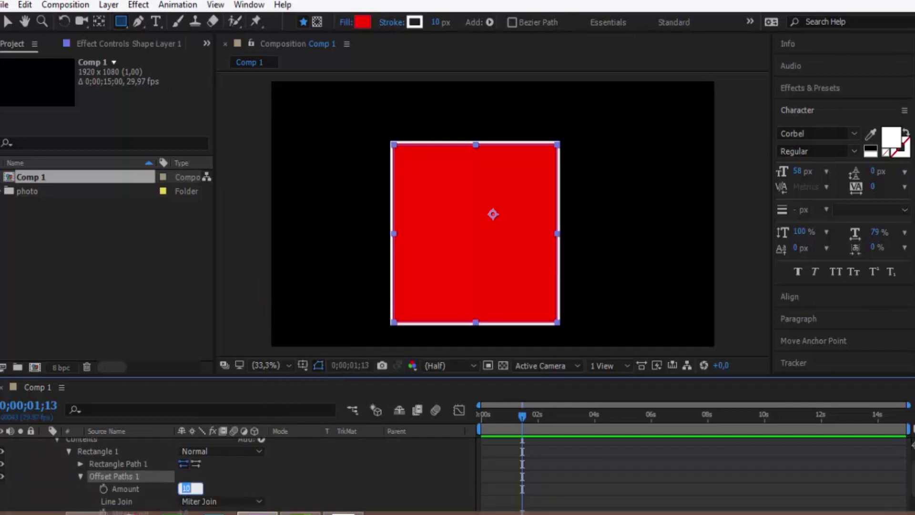
text(-5)
key(Return)
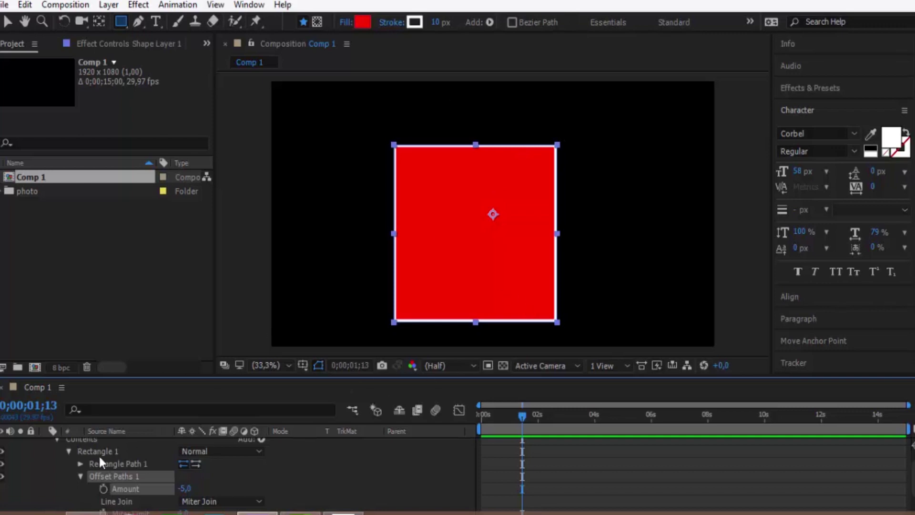
Expand the rectangle path inside the shape layer to expose its size, position and roundness properties.
click(69, 450)
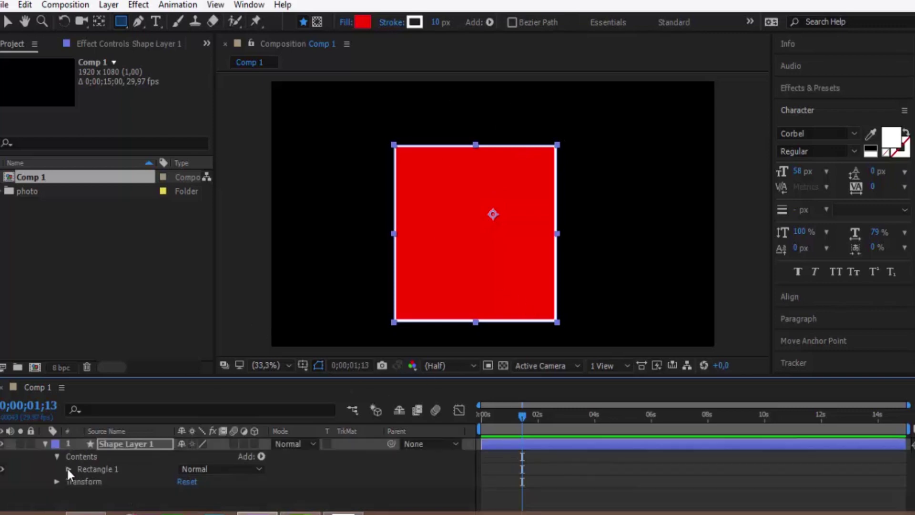
click(57, 481)
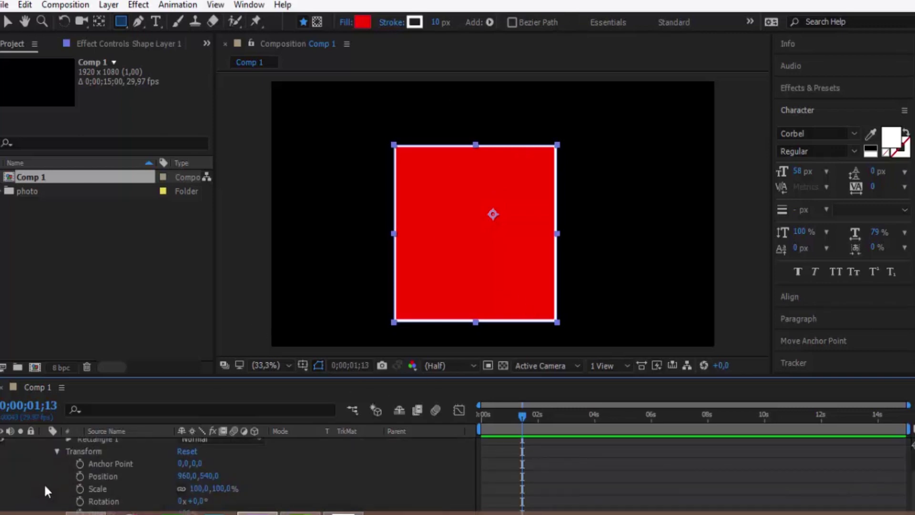
click(67, 437)
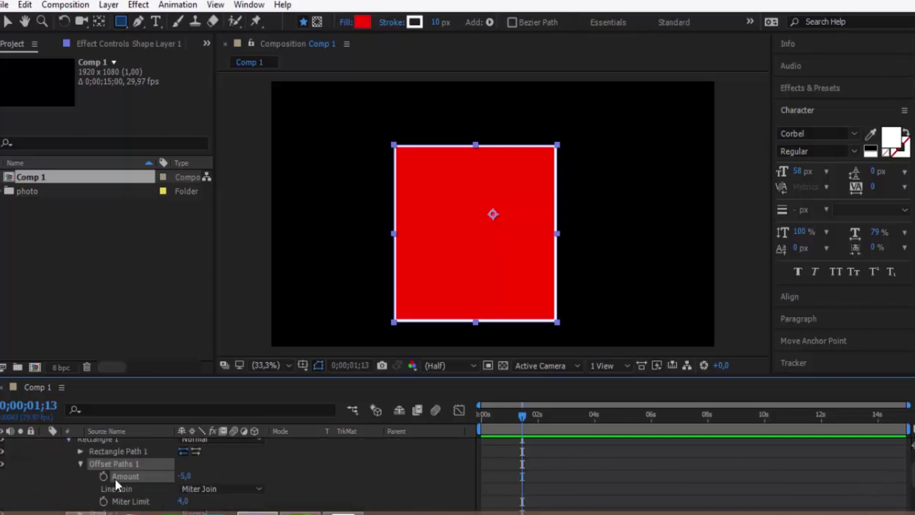
click(81, 451)
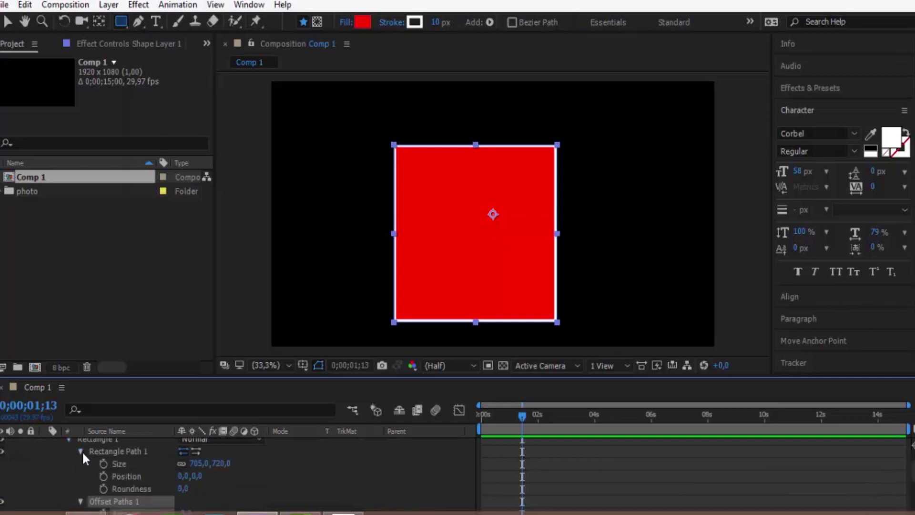
Set the rectangle path's size to 400 x 400.
click(196, 463)
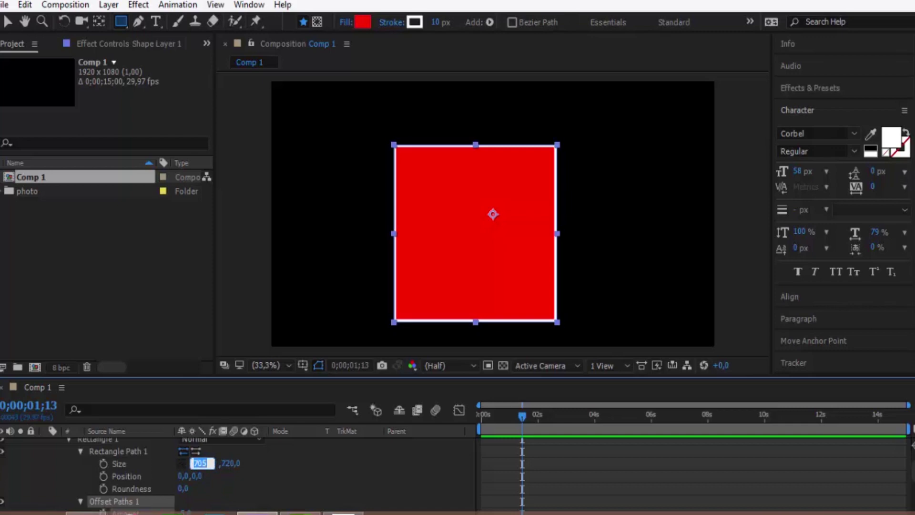
text(400)
key(Tab)
text(40)
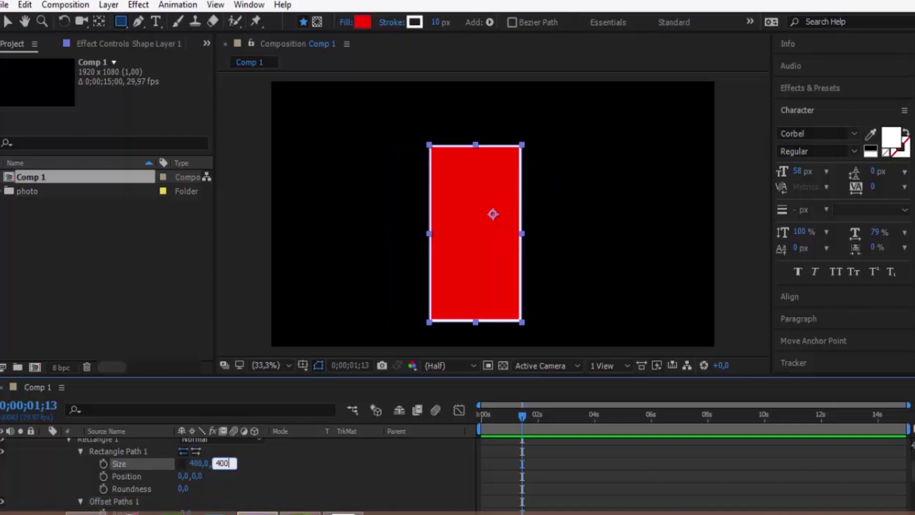
text(0)
key(Return)
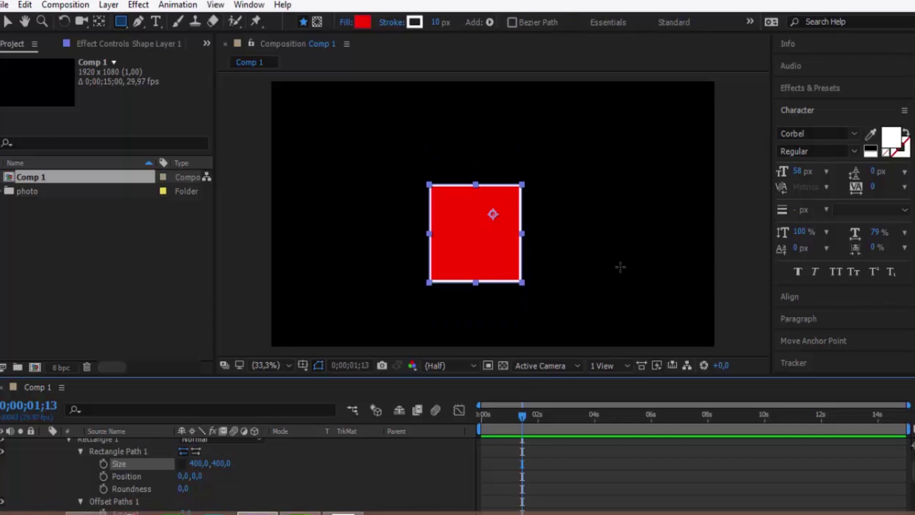
Set the rectangle path's size to 600 x 600.
click(196, 463)
text(600)
key(Tab)
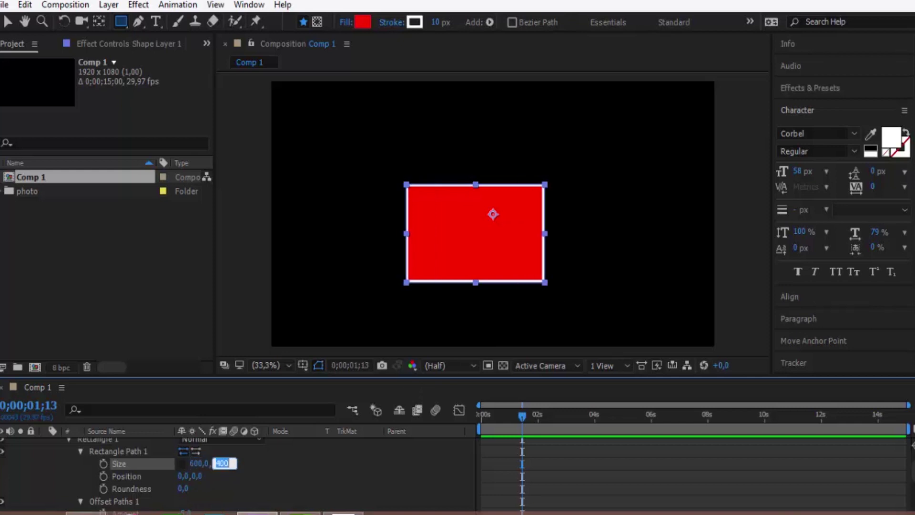
text(60)
key(Return)
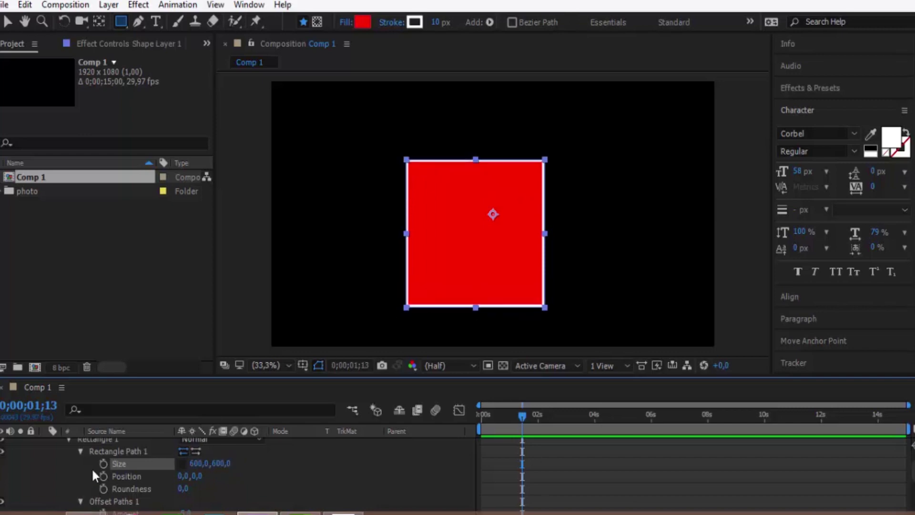
Try setting the whole shape layer's Transform position to 0, 0.
click(81, 450)
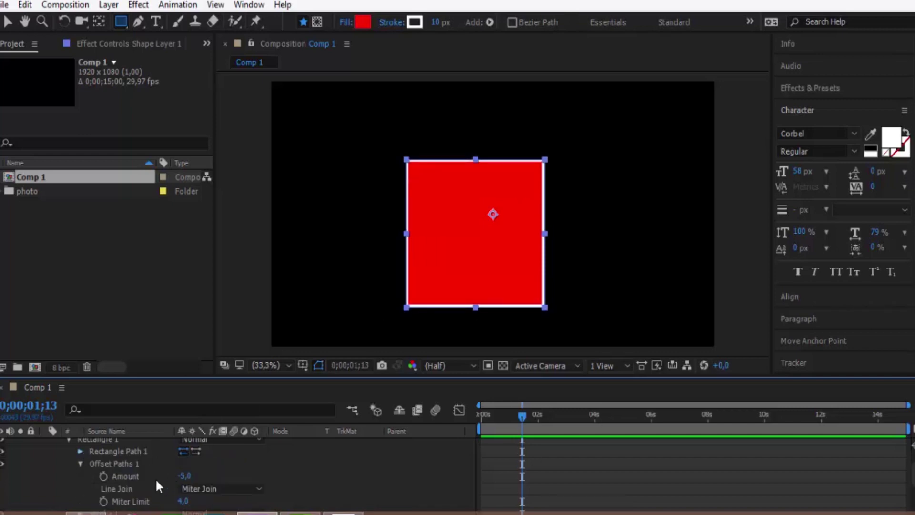
click(80, 463)
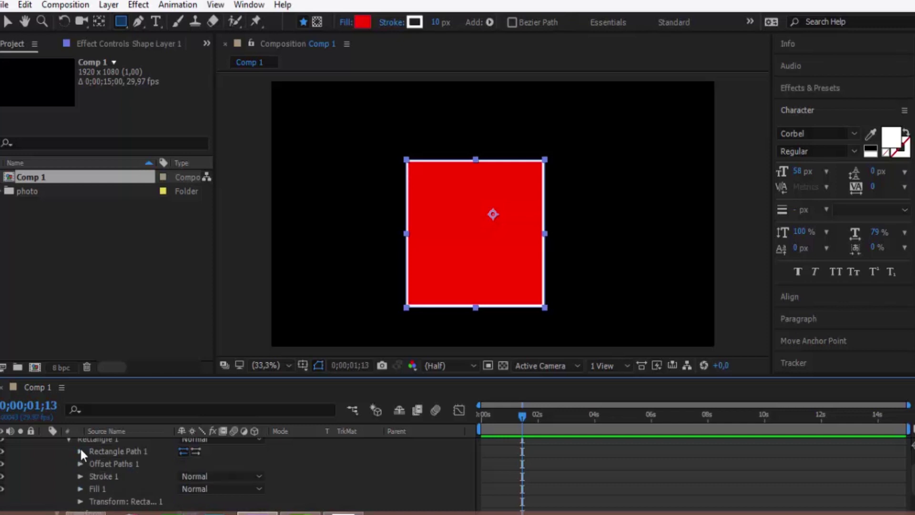
click(68, 440)
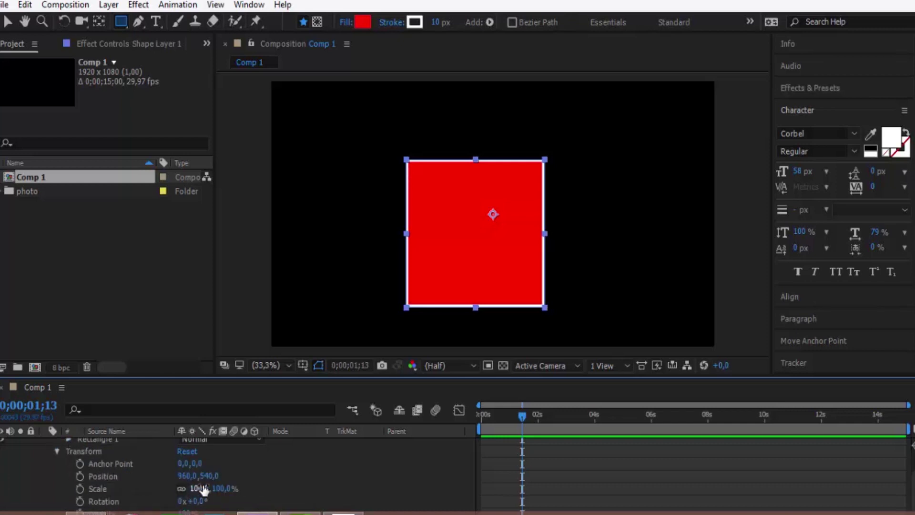
click(187, 475)
text(0)
key(Return)
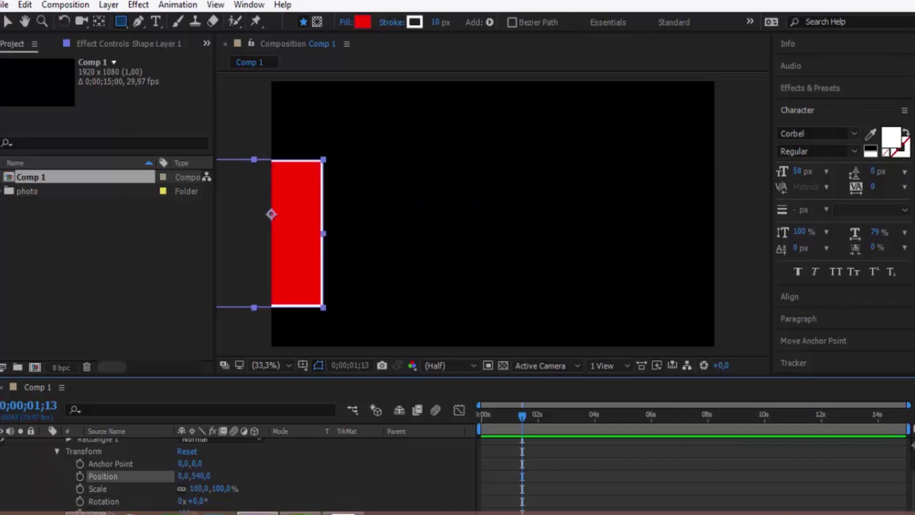
click(200, 475)
text(0)
key(Return)
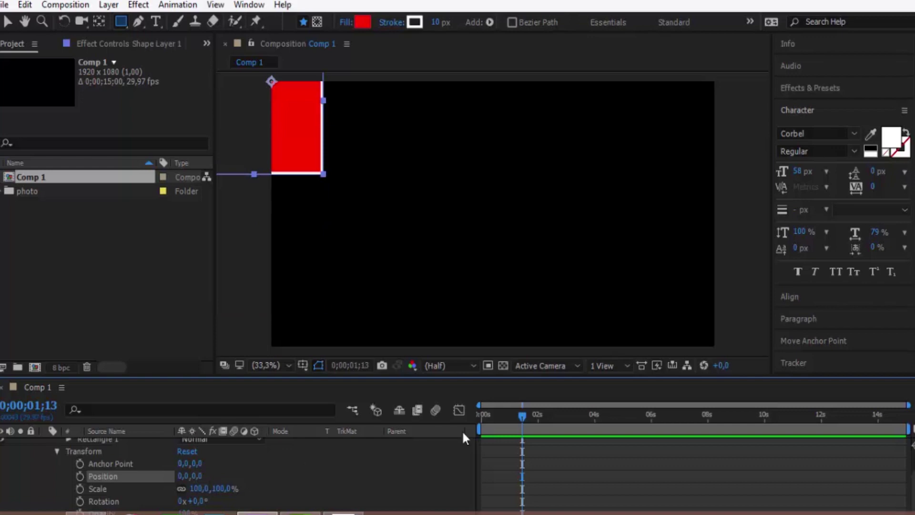
click(262, 368)
click(292, 116)
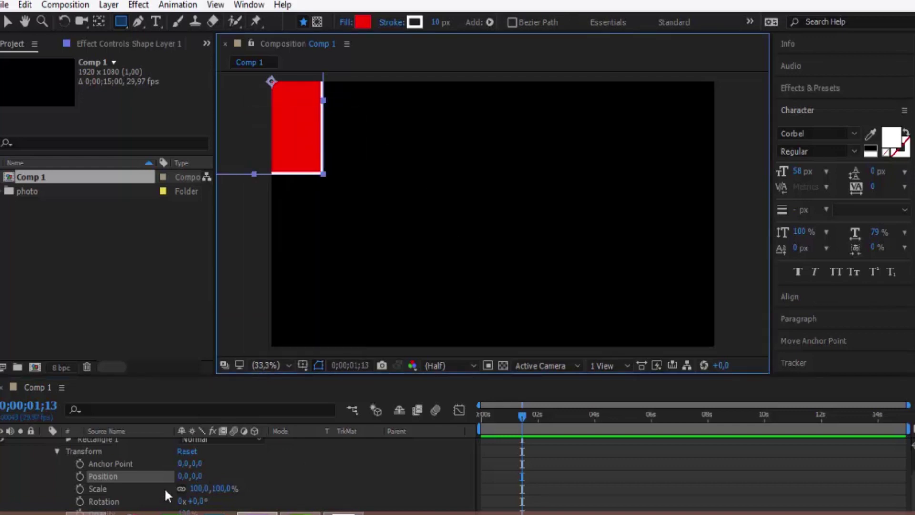
Collapse the layer's Transform group and expand the Transform properties inside Rectangle 1.
click(58, 450)
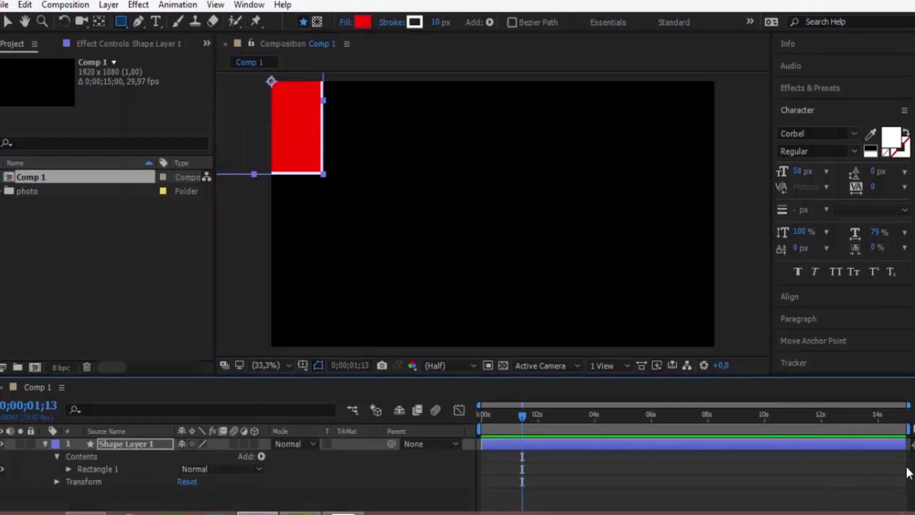
click(68, 469)
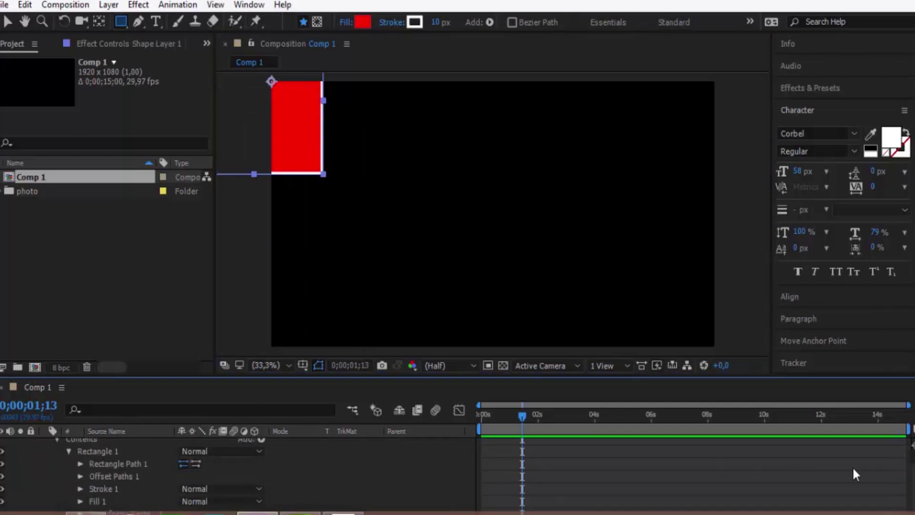
scroll(910, 477, down, 1)
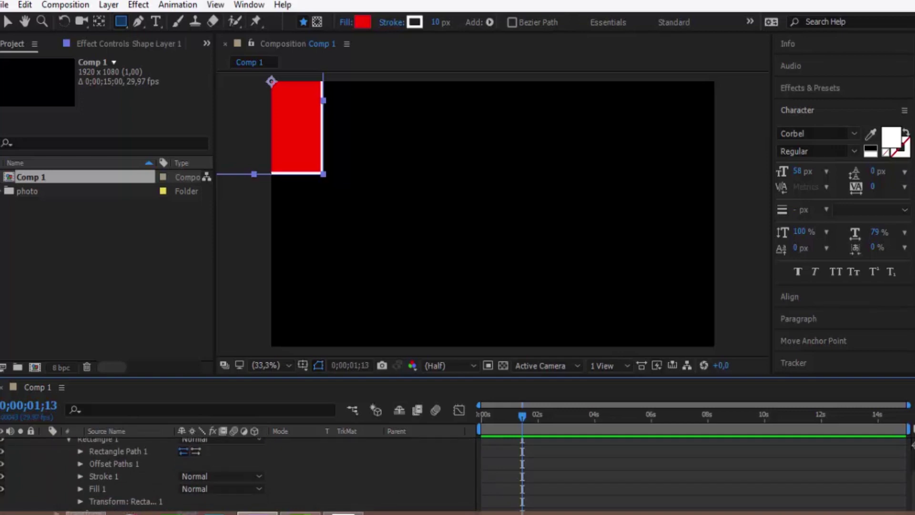
click(80, 501)
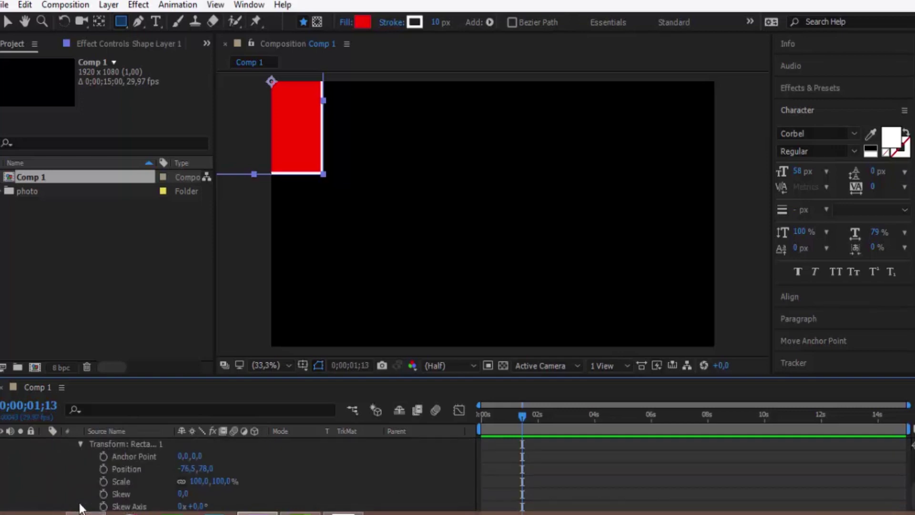
Undo both position changes made to the shape layer.
click(25, 5)
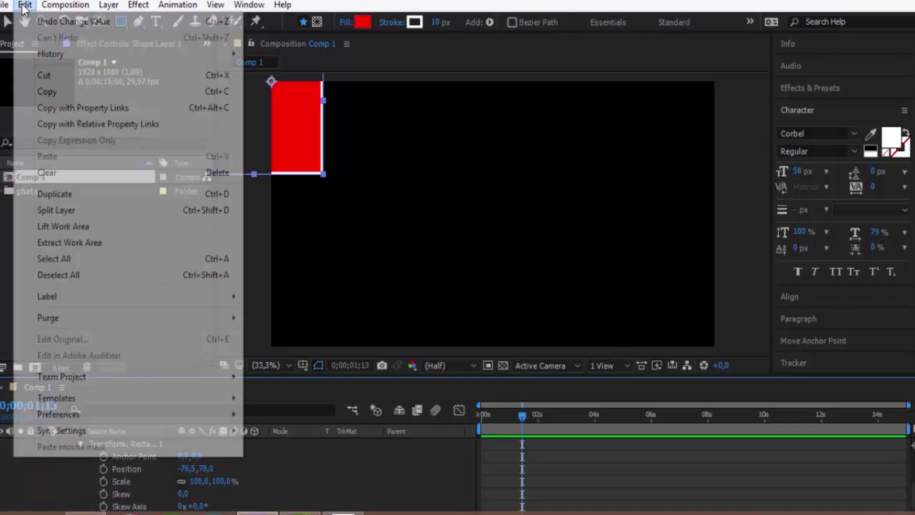
click(50, 22)
click(25, 4)
click(50, 22)
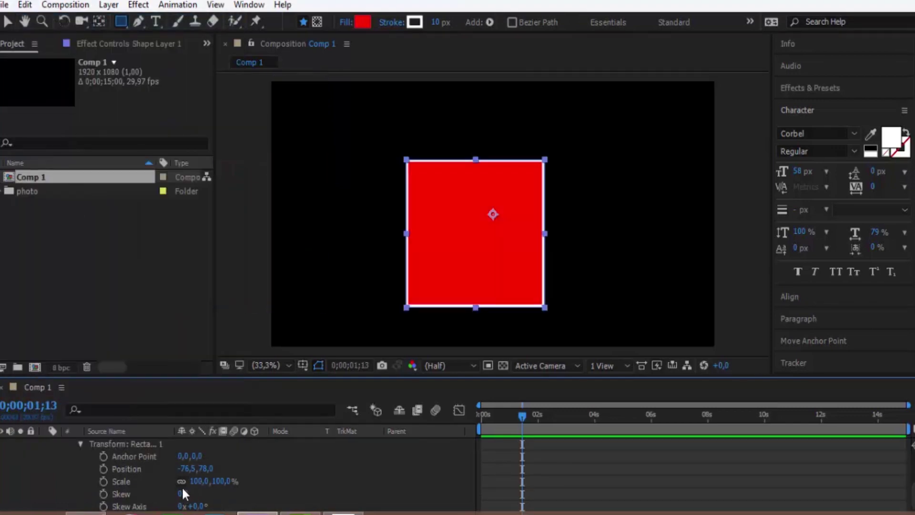
Centre the rectangle on the layer's anchor point by setting its own Transform position to 0, 0.
click(183, 469)
text(0)
key(Return)
click(199, 468)
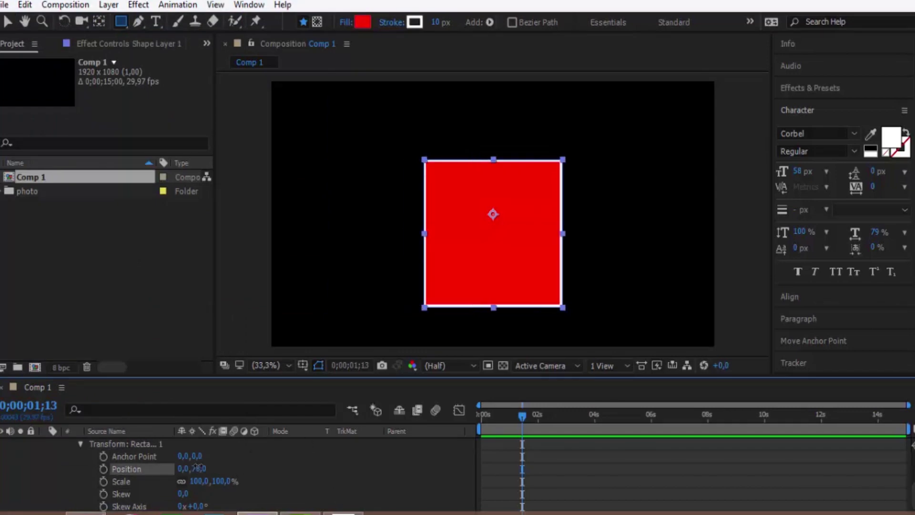
text(0)
key(Return)
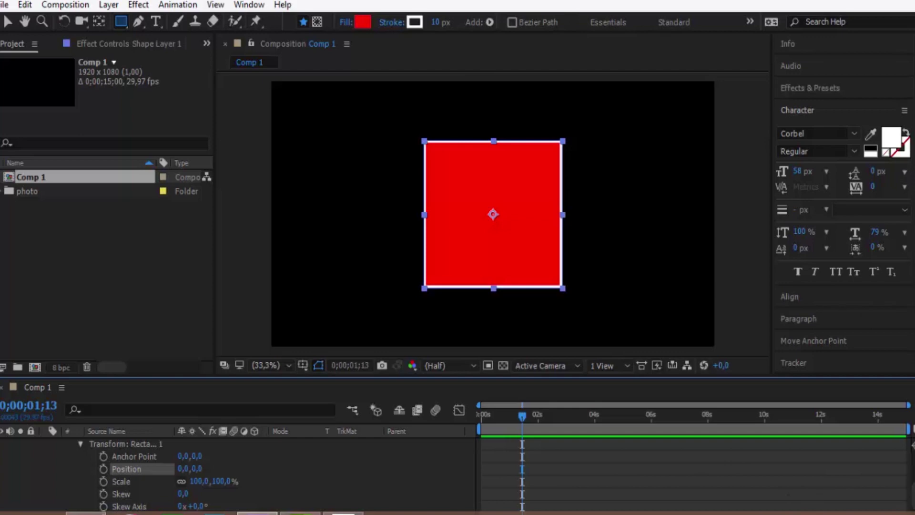
Collapse the shape layer and pre-compose it as "face", moving all attributes into the new composition.
scroll(143, 471, up, 4)
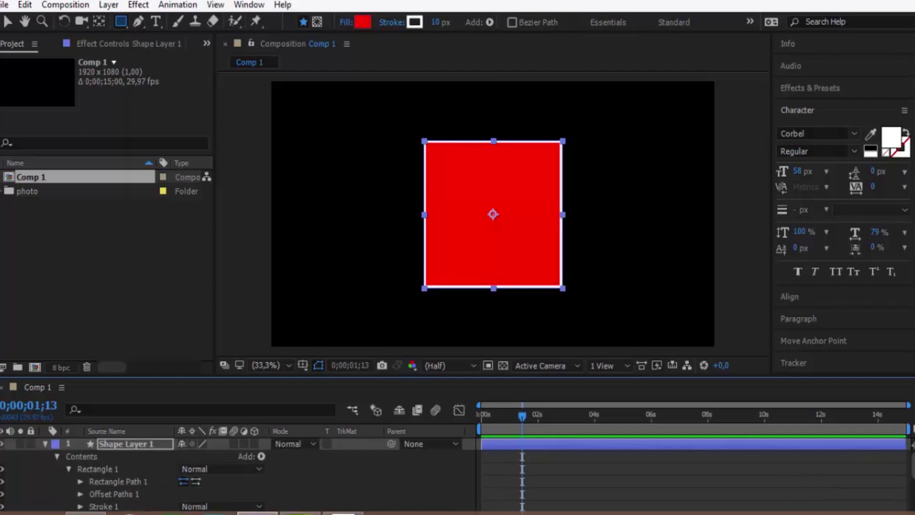
click(44, 443)
click(109, 464)
click(114, 444)
right_click(114, 444)
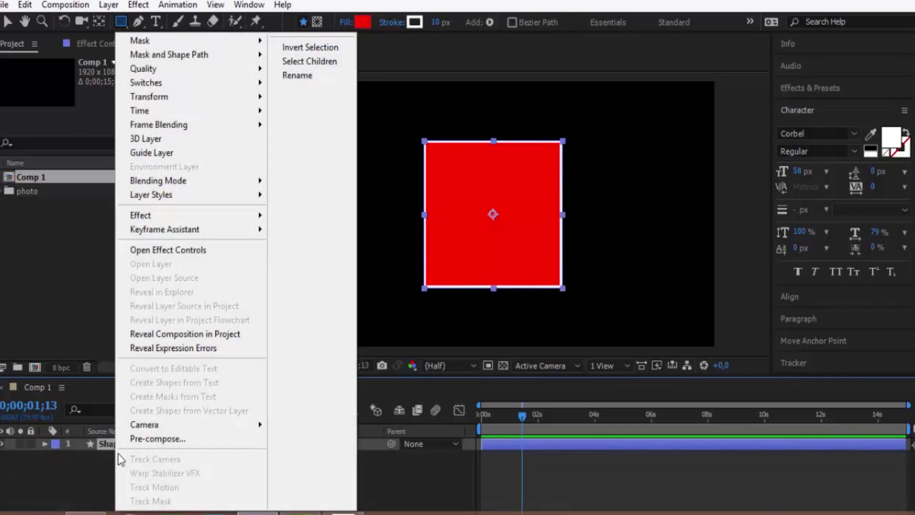
click(144, 438)
mouse_move(257, 512)
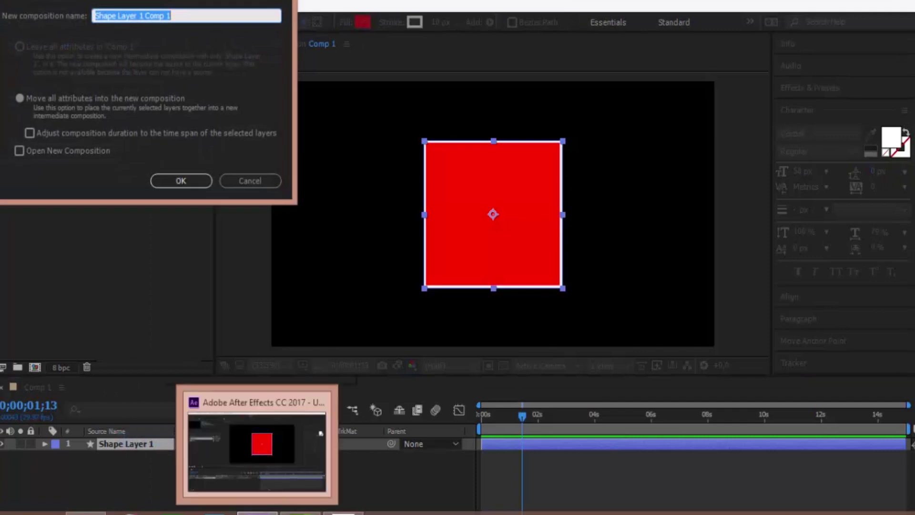
text(face)
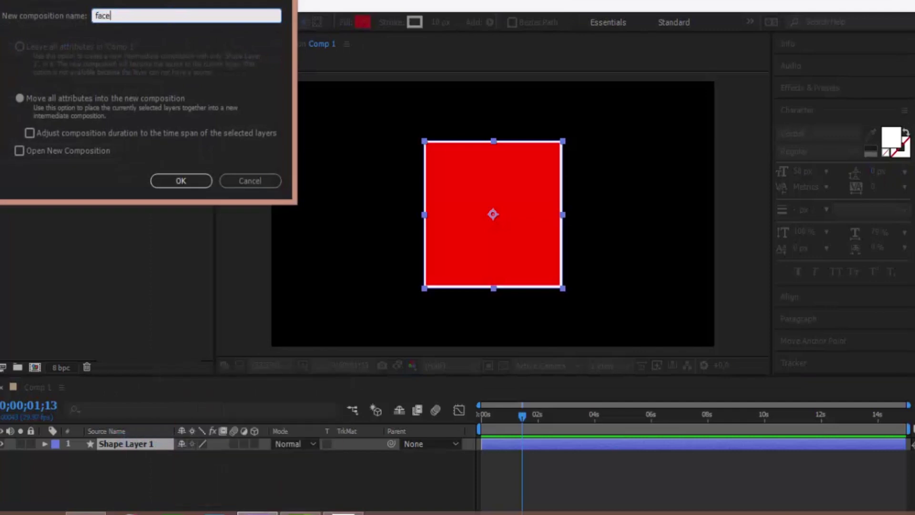
click(200, 186)
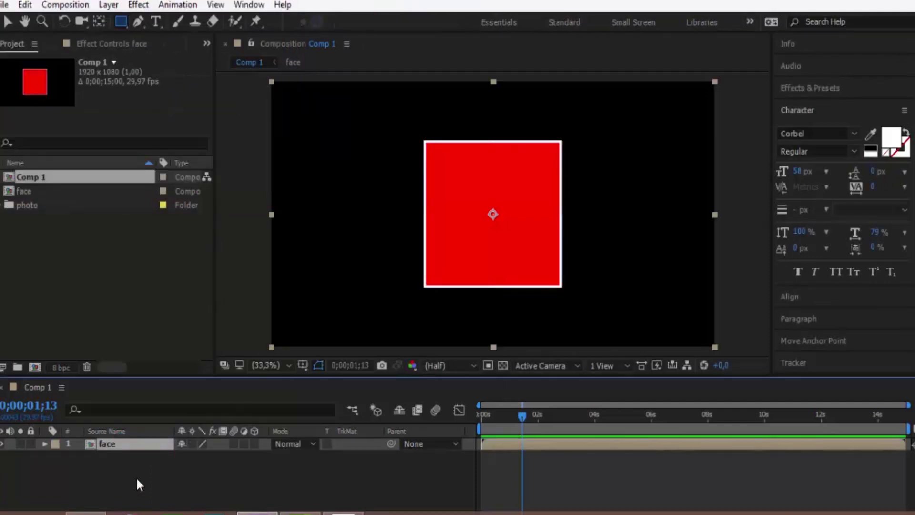
Duplicate the face composition five times in the project.
click(26, 191)
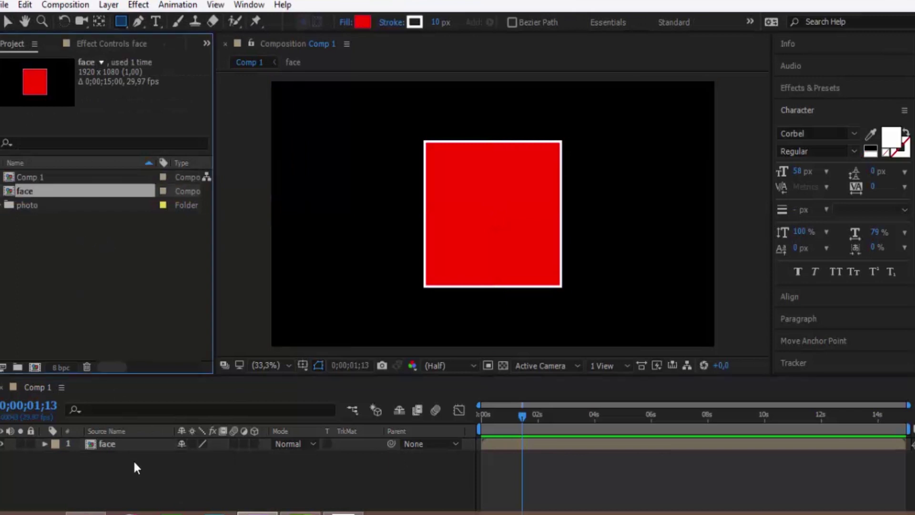
key(ctrl+d)
key(ctrl+d)
key(ctrl+d)
key(ctrl+d)
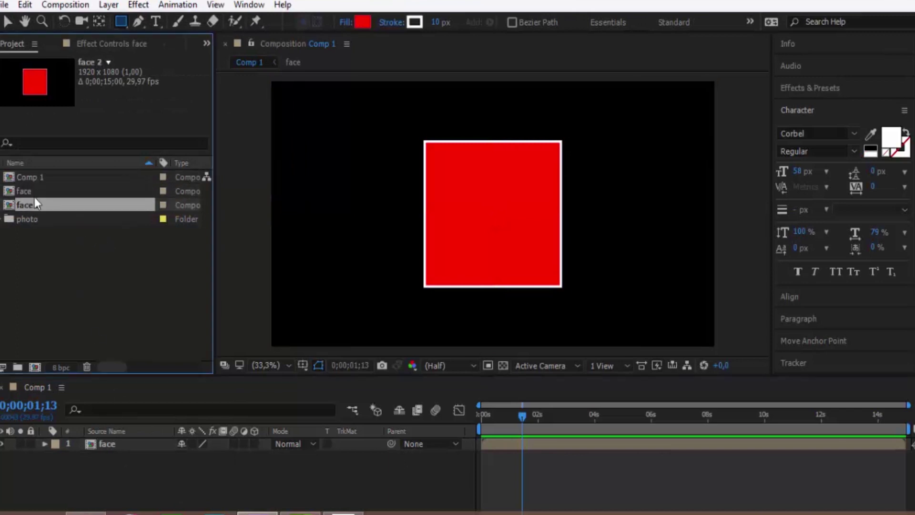
key(ctrl+d)
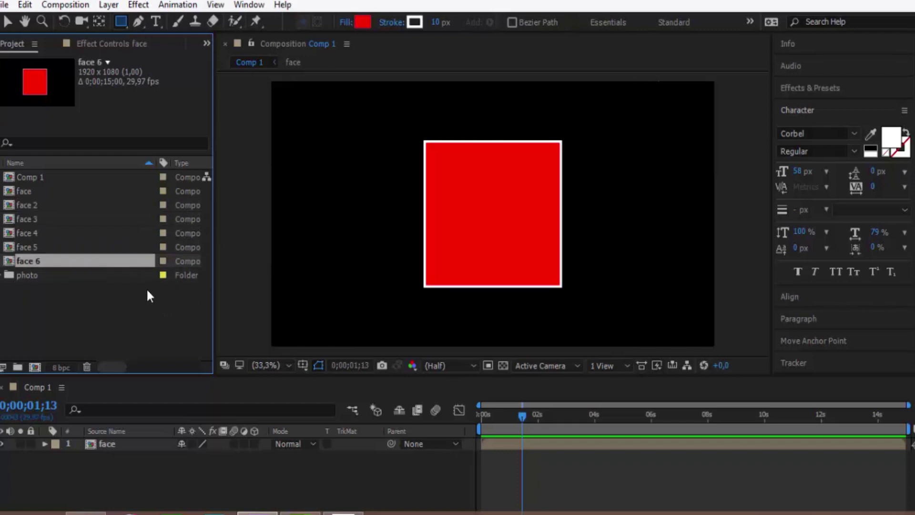
Rename the face 2 composition as "left".
click(35, 206)
right_click(30, 207)
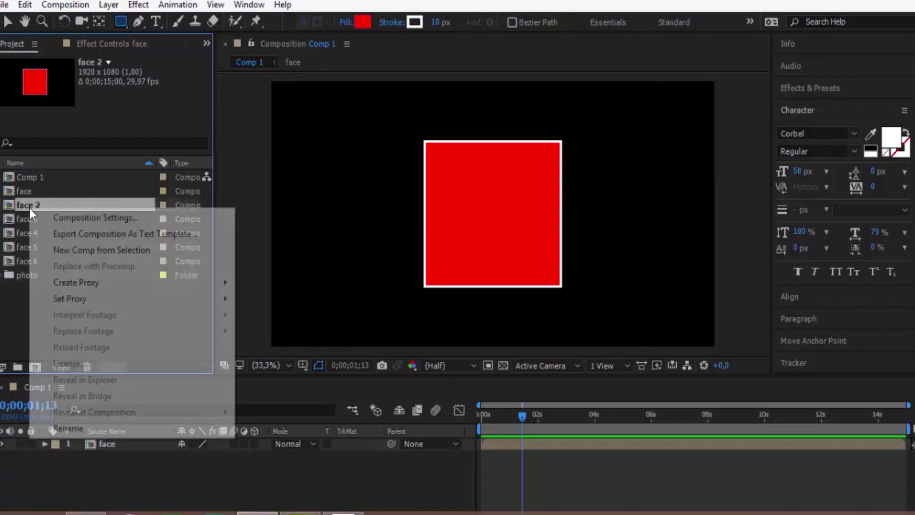
click(98, 429)
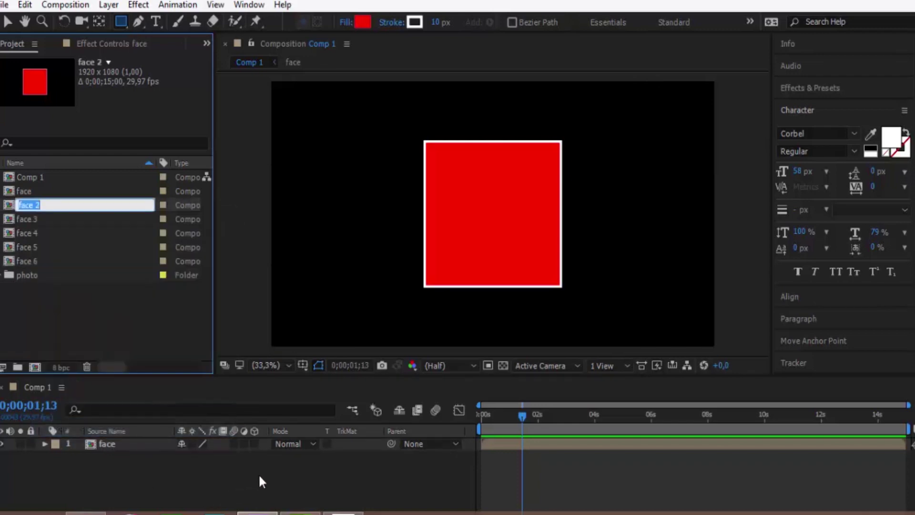
key(BackSpace)
text(left)
key(Return)
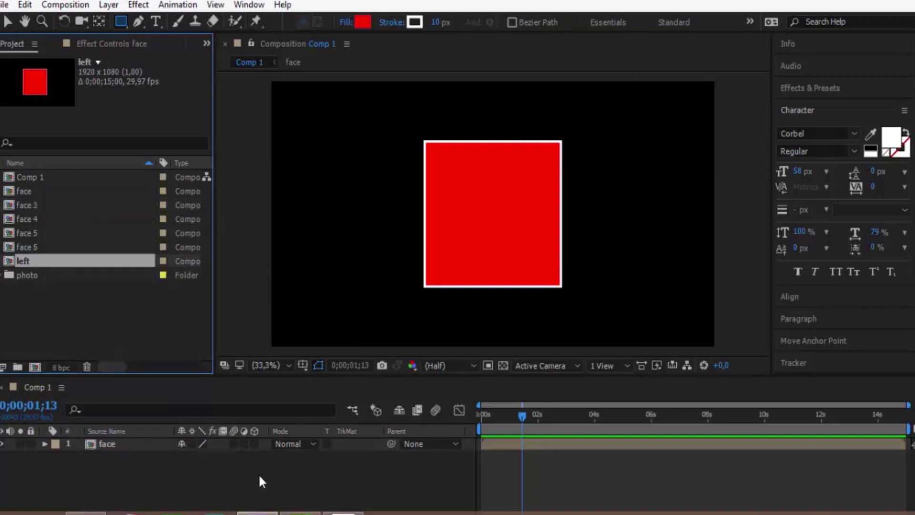
right_click(39, 205)
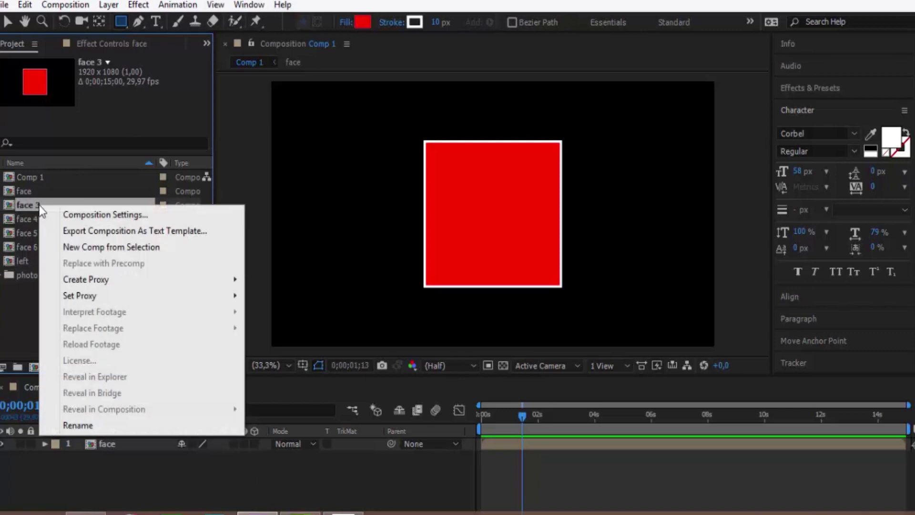
click(18, 290)
click(30, 262)
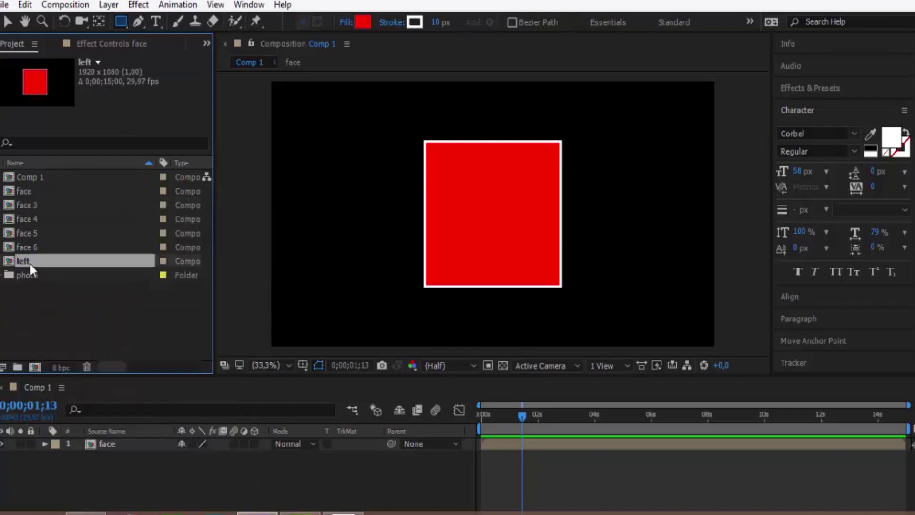
Check the face layer's position in Comp 1 and hide the property again.
click(107, 444)
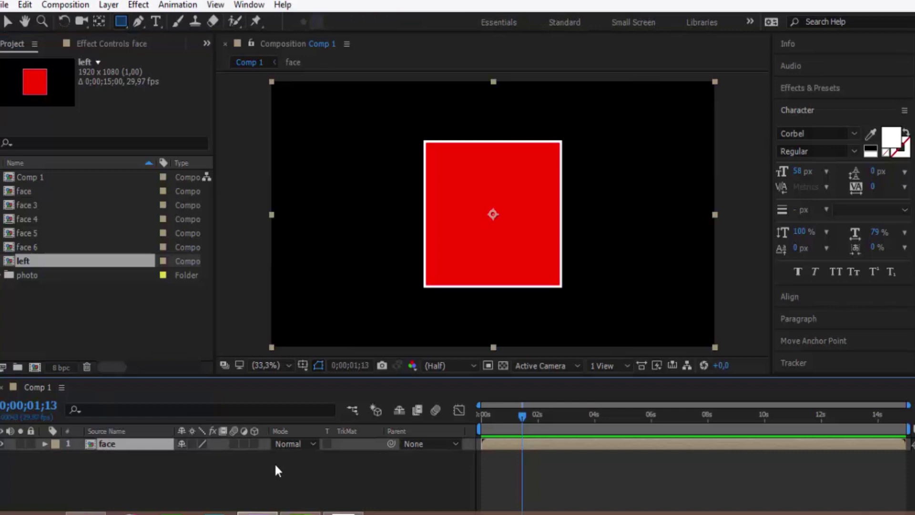
key(p)
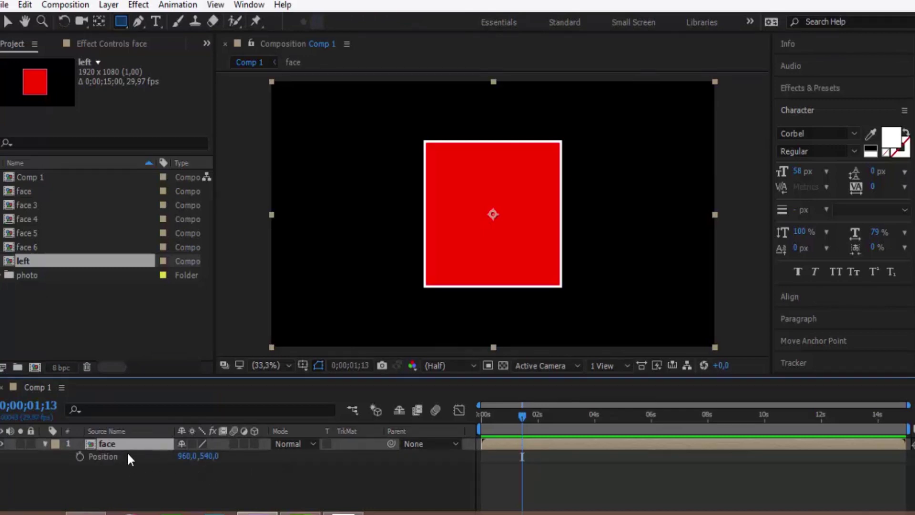
key(p)
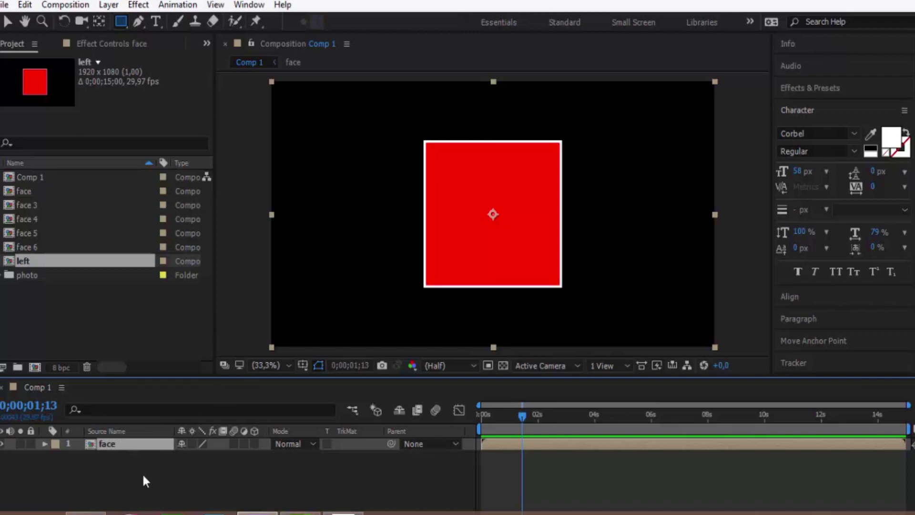
Add the left composition to Comp 1 below the face layer and set its X position to 960+300.
drag(49, 261, 127, 461)
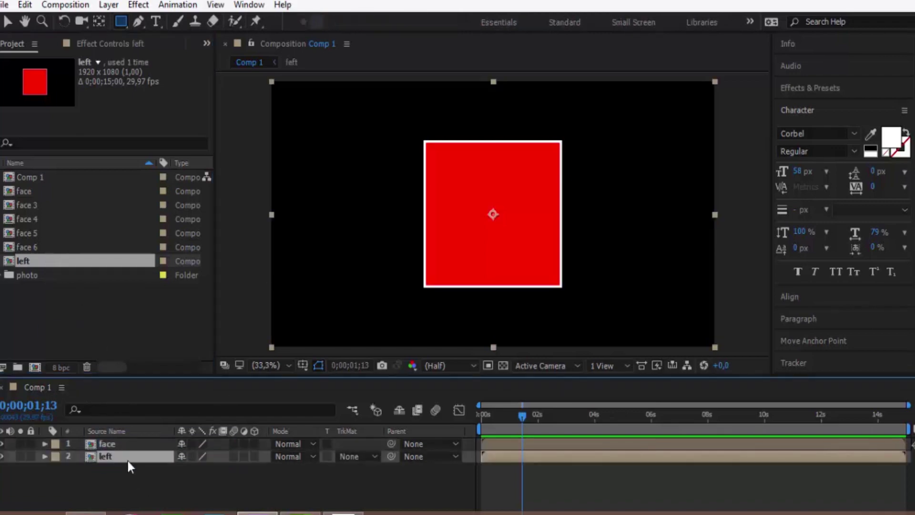
key(p)
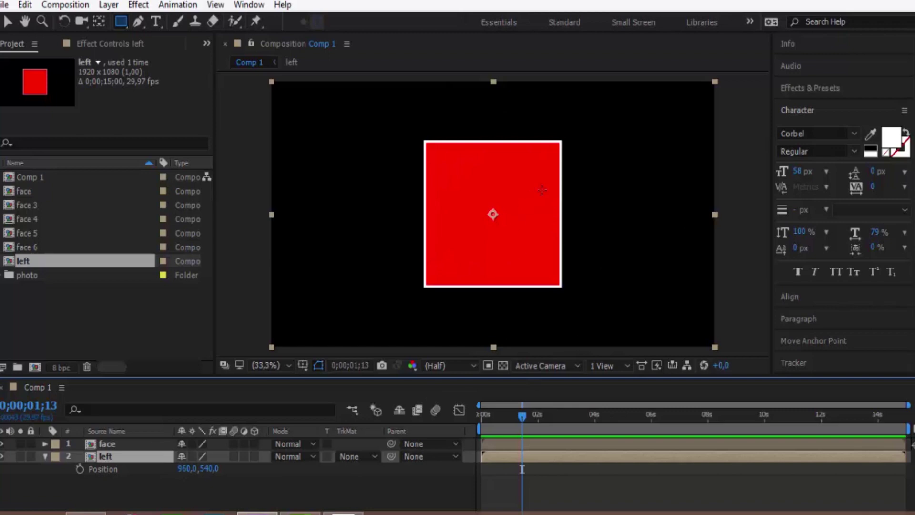
click(186, 469)
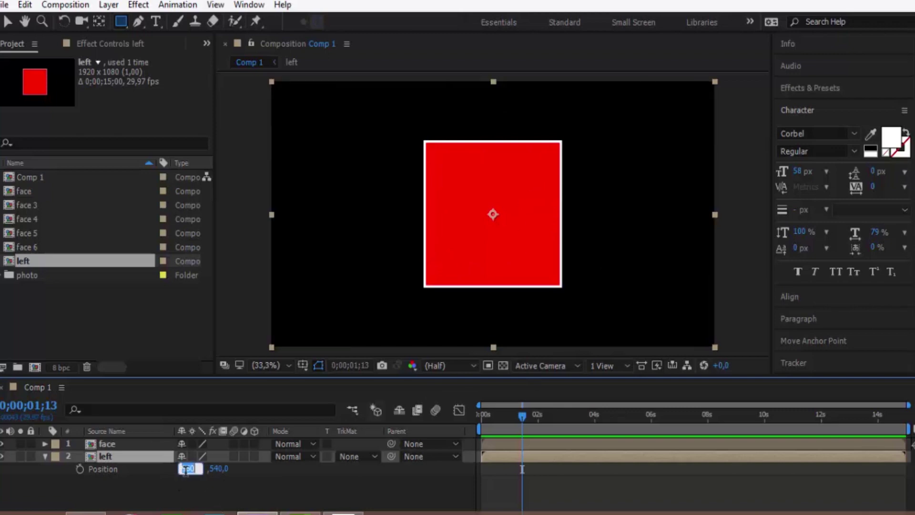
text(960)
text(+)
text(3)
text(00)
key(Return)
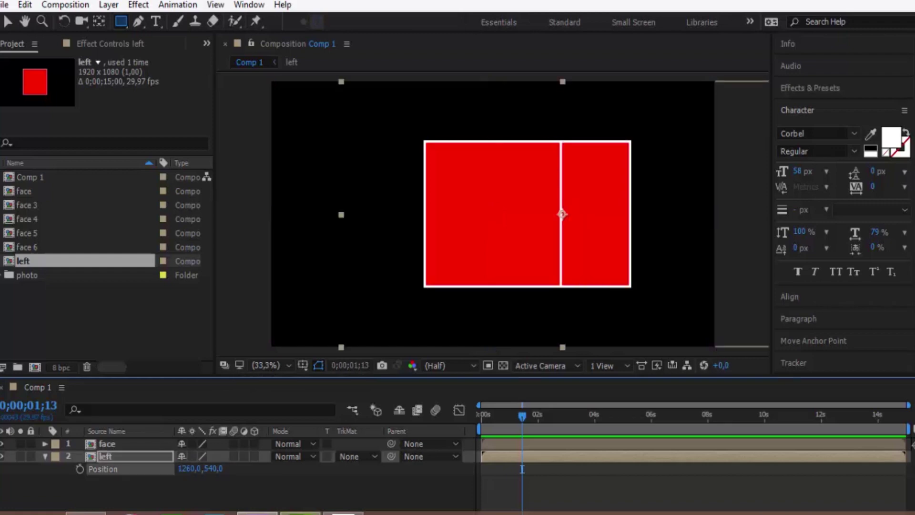
Shift the left layer's X position in Comp 1 by -900 so it sits beside the face layer.
click(197, 468)
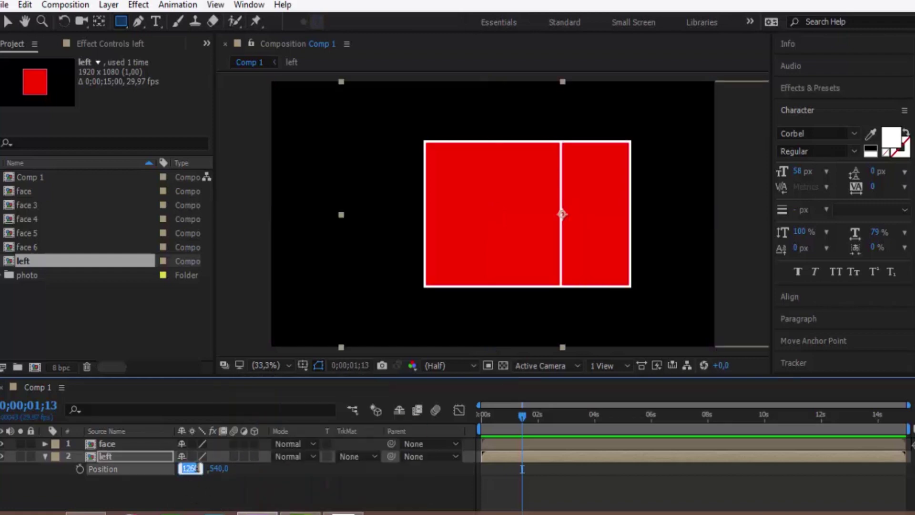
click(198, 469)
text(-900)
key(Return)
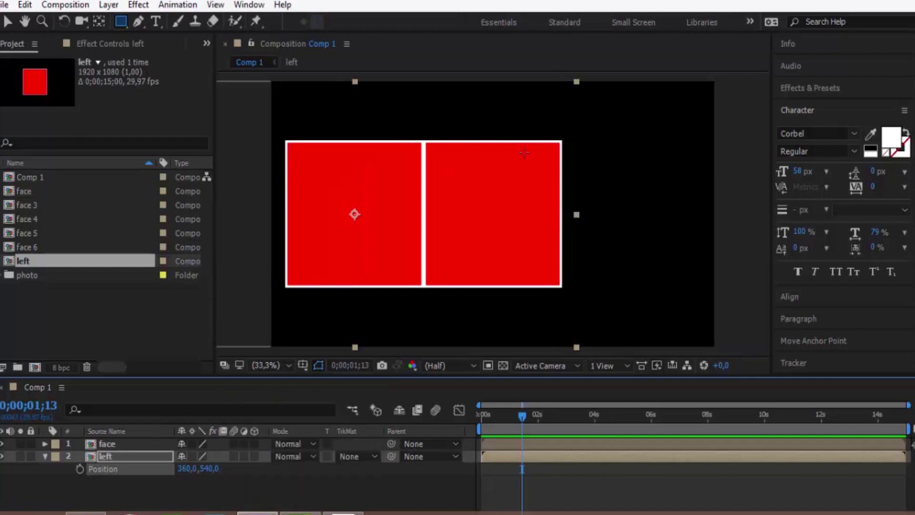
Make the face and left layers 3D and try moving the left layer's anchor point to its side edges.
drag(256, 456, 256, 443)
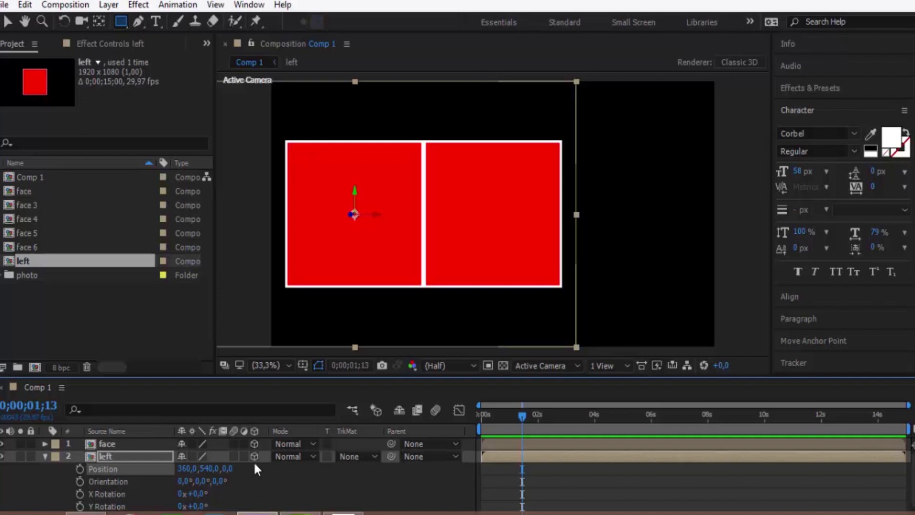
click(45, 456)
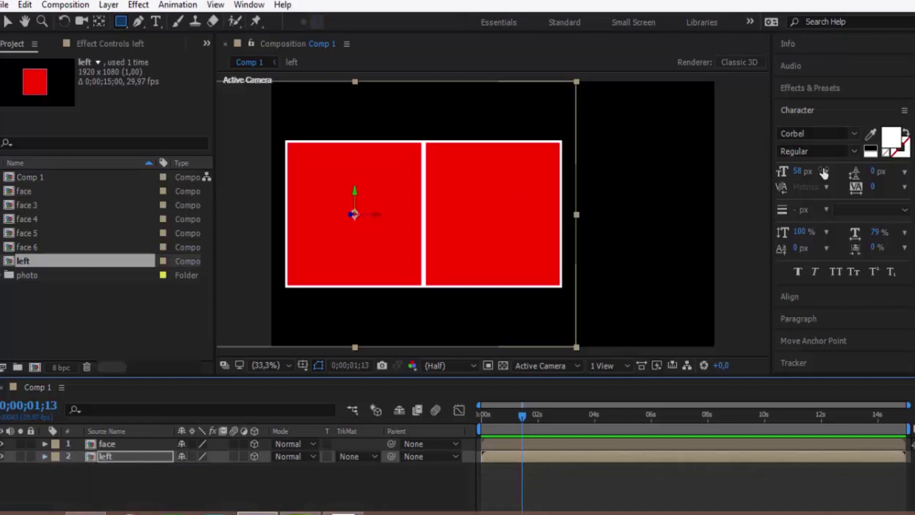
click(807, 339)
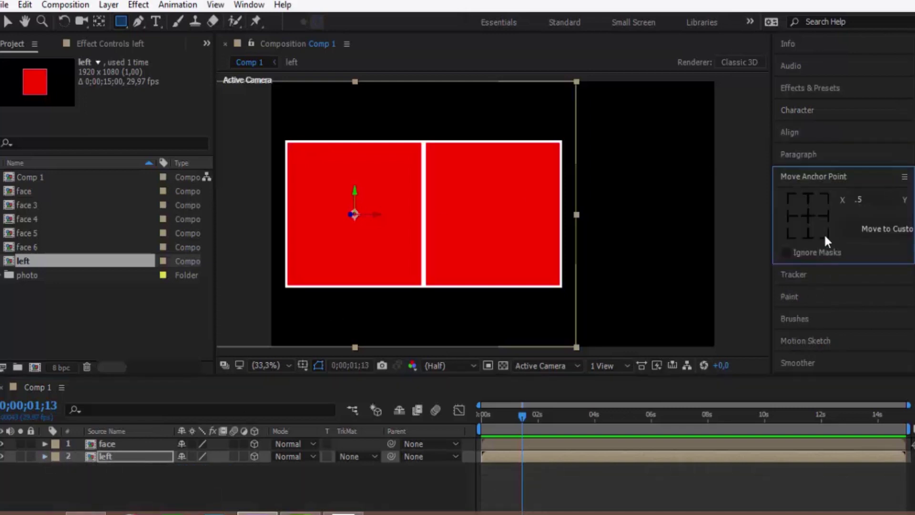
click(822, 223)
click(791, 219)
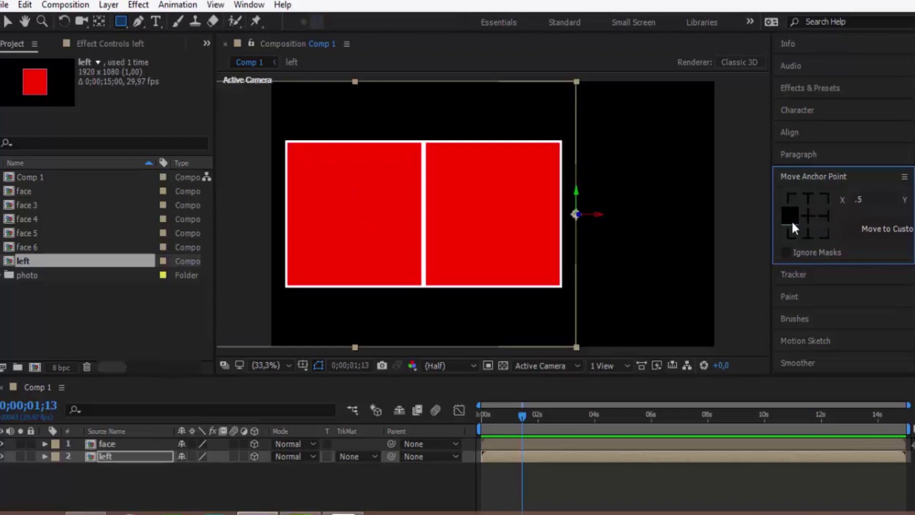
click(824, 216)
Turn off 3D for both layers and try the left layer's anchor point at the left edge, right edge and center.
click(253, 455)
click(254, 443)
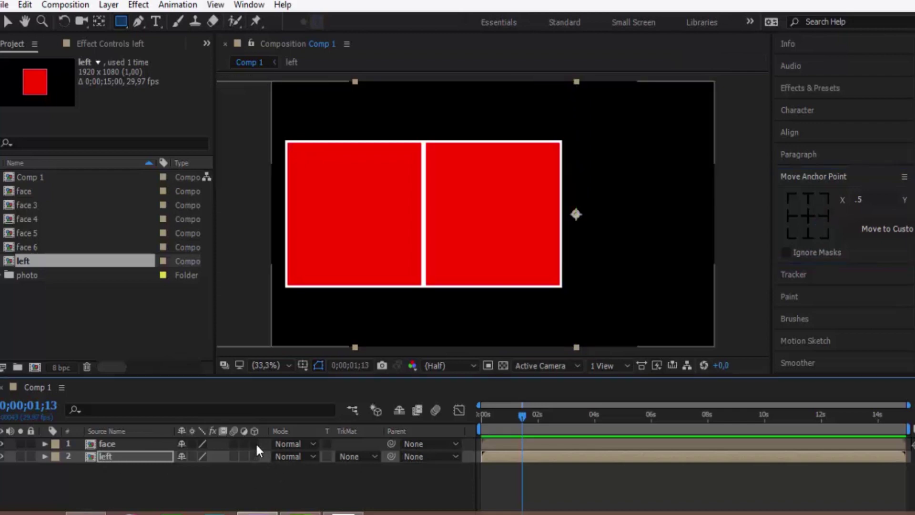
click(790, 209)
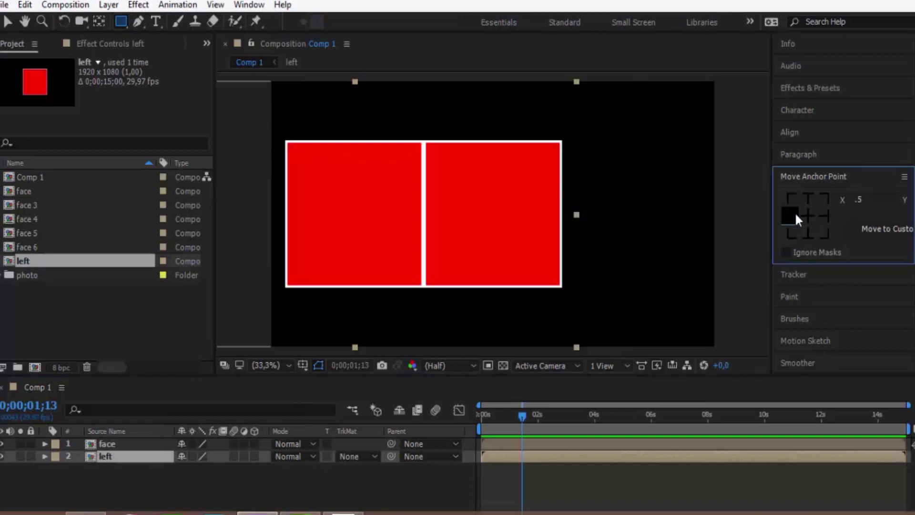
click(827, 216)
click(807, 216)
Delete the left layer and add the left composition to Comp 1 again, below the face layer.
click(117, 460)
key(Delete)
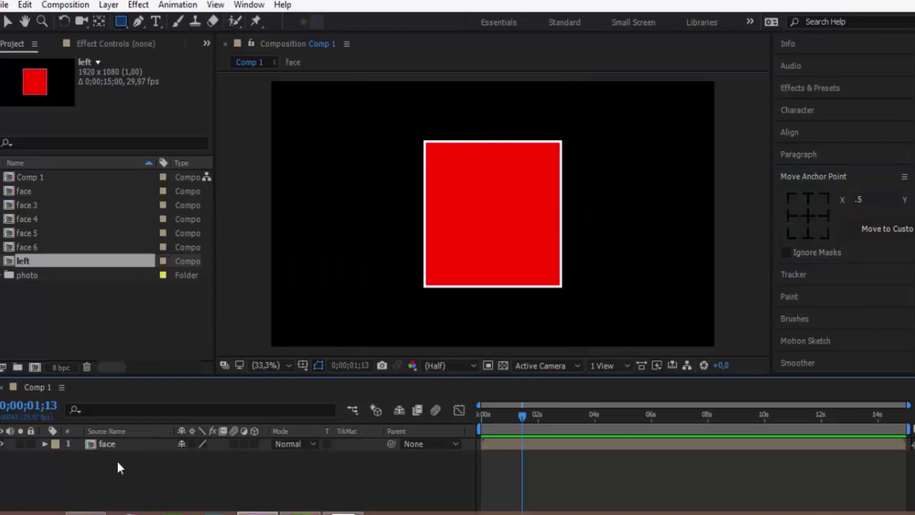
drag(30, 260, 80, 478)
drag(522, 411, 556, 416)
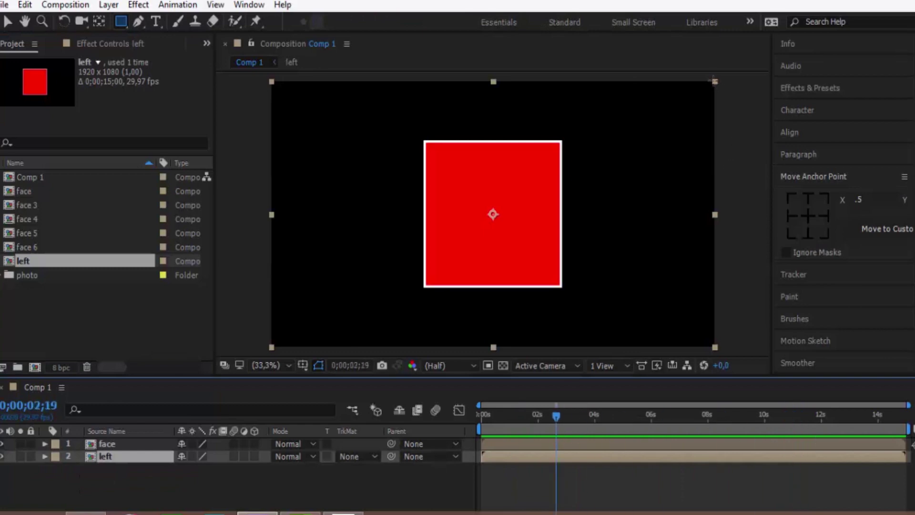
Open the face composition and delete the left, face 3, face 4, face 5 and face 6 compositions from the project.
click(38, 247)
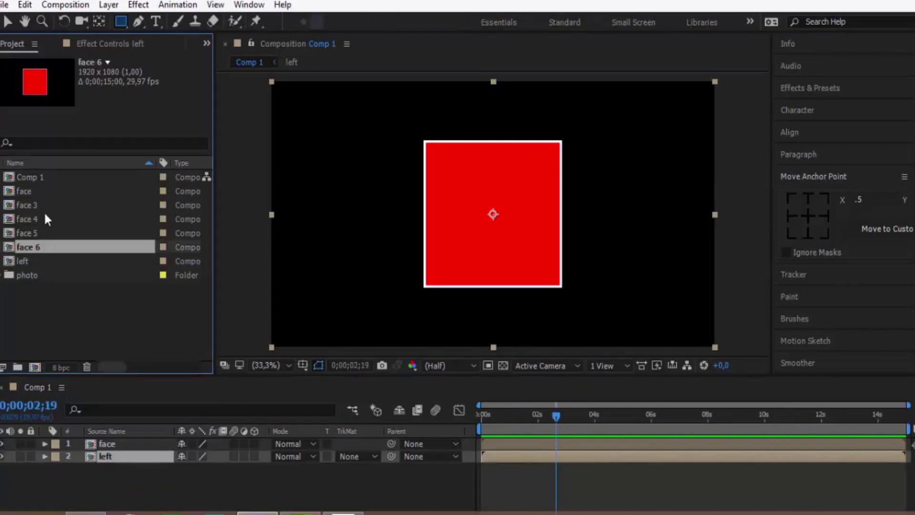
double_click(55, 190)
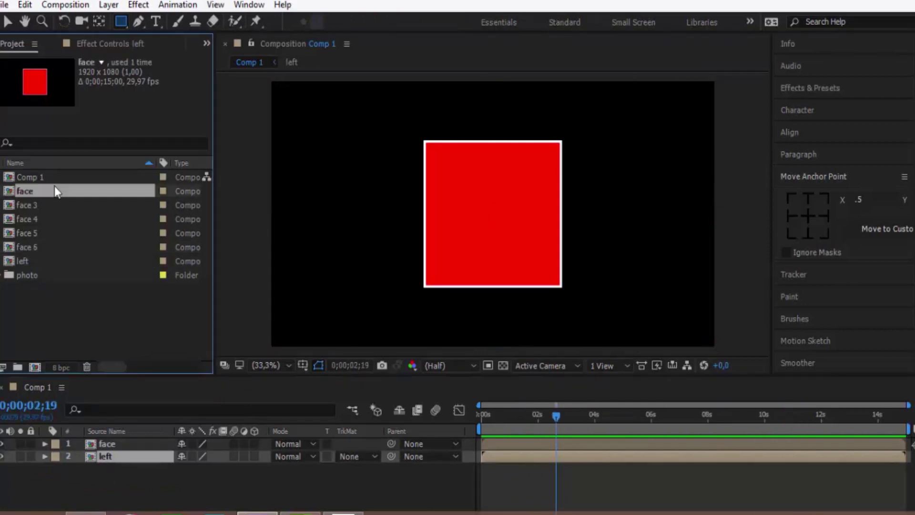
click(31, 261)
ctrl+click(30, 251)
ctrl+click(36, 233)
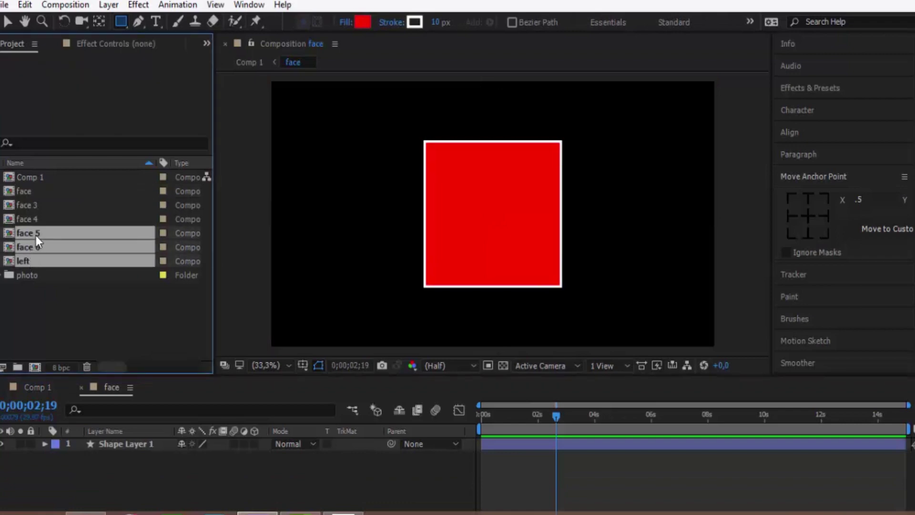
ctrl+click(35, 219)
ctrl+click(36, 204)
key(Delete)
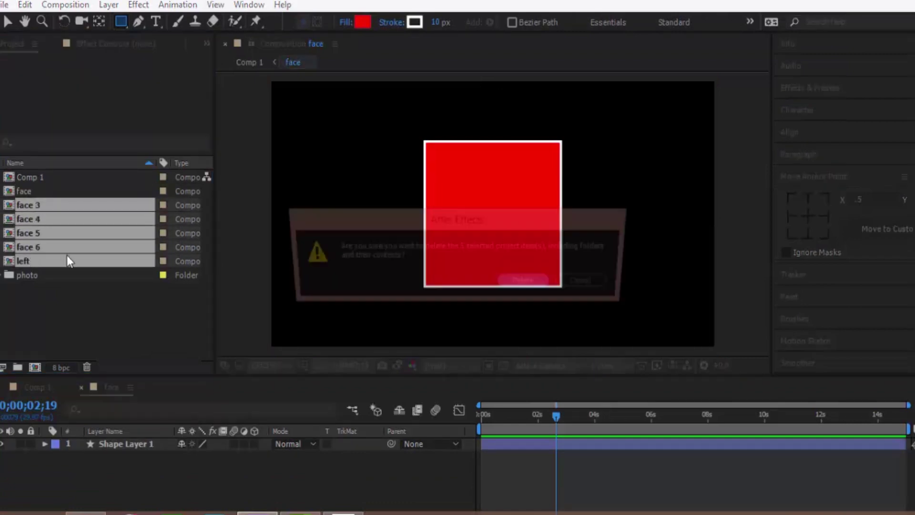
click(546, 287)
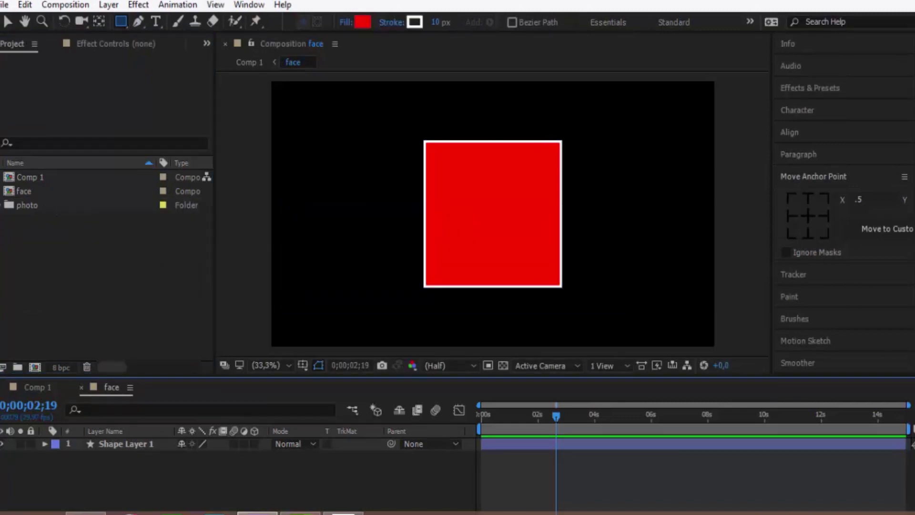
Set the face composition's width to 600 px.
click(125, 444)
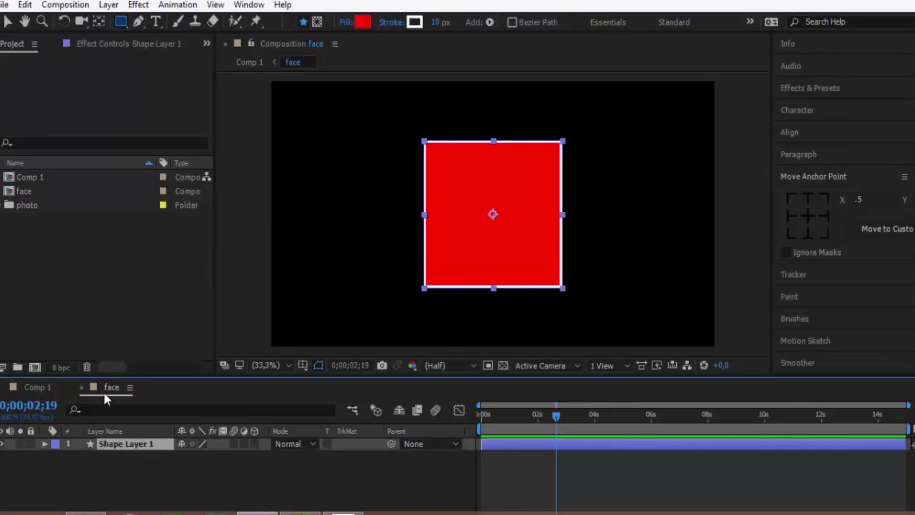
right_click(104, 391)
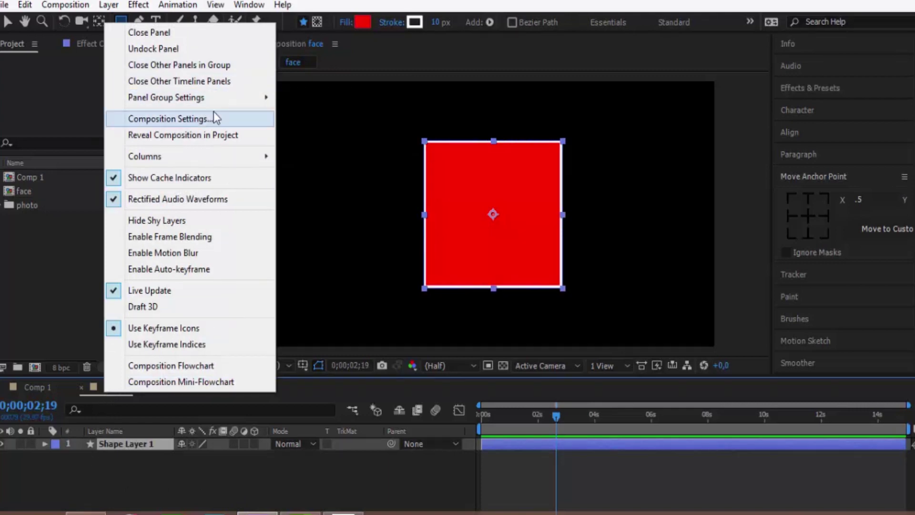
click(189, 119)
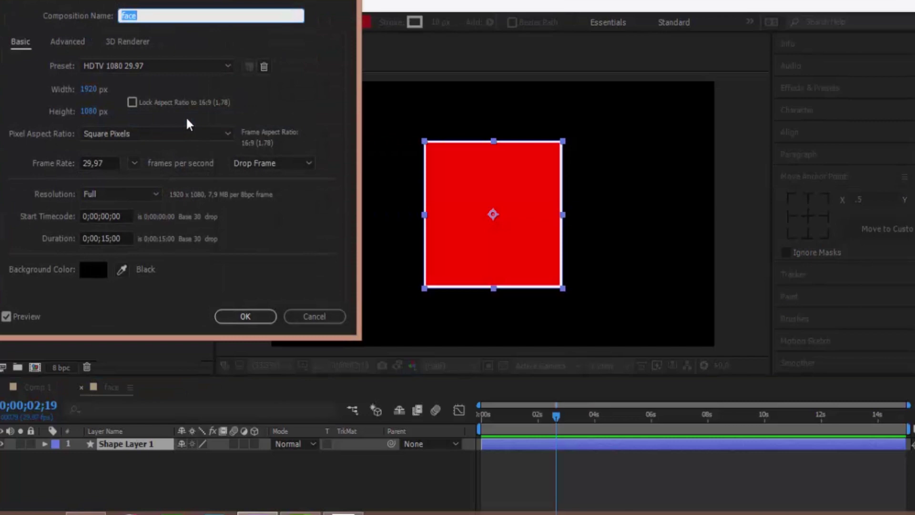
click(90, 89)
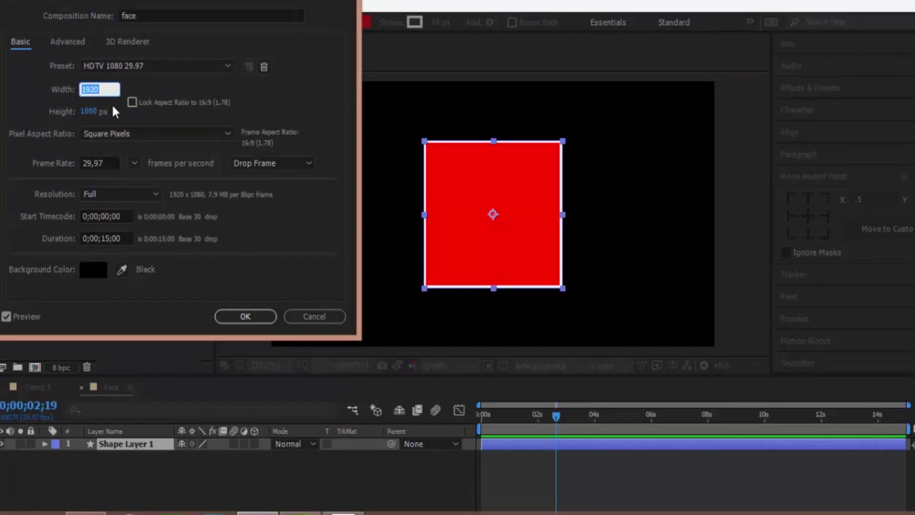
text(600)
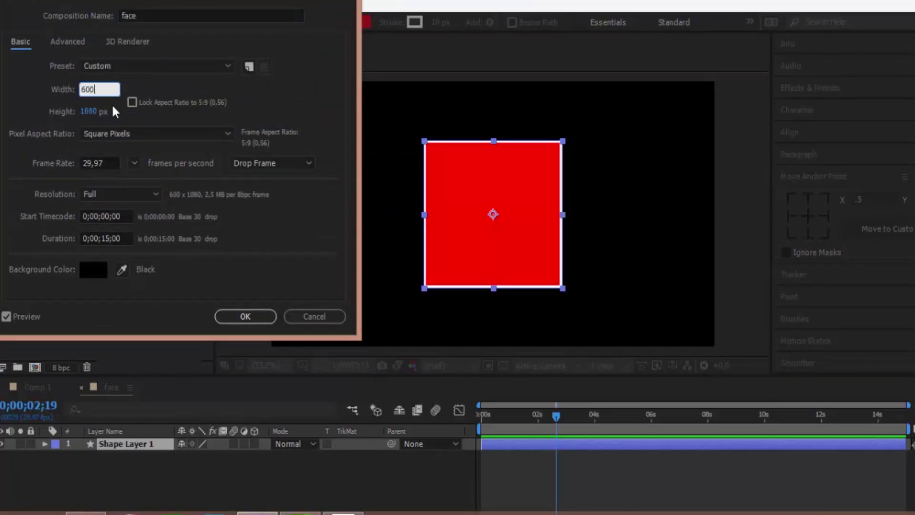
key(Return)
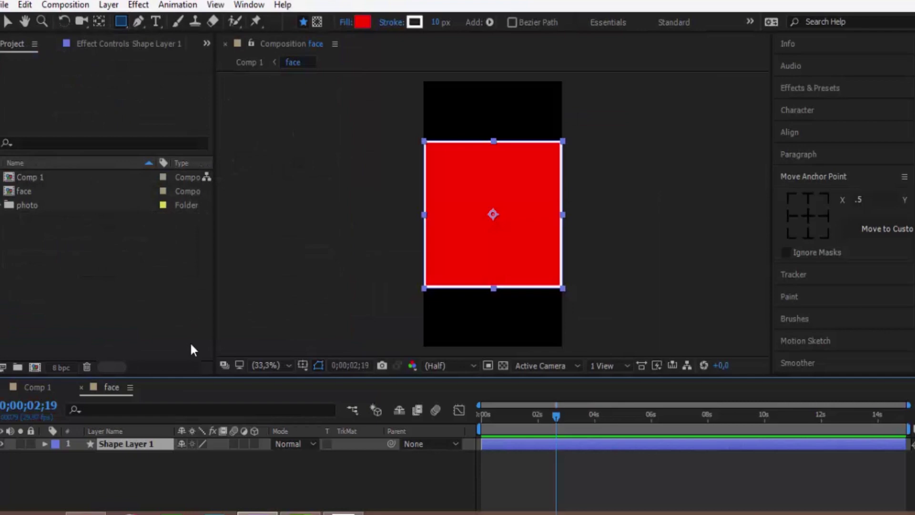
Set the face composition's height to 600 px.
right_click(104, 382)
click(167, 113)
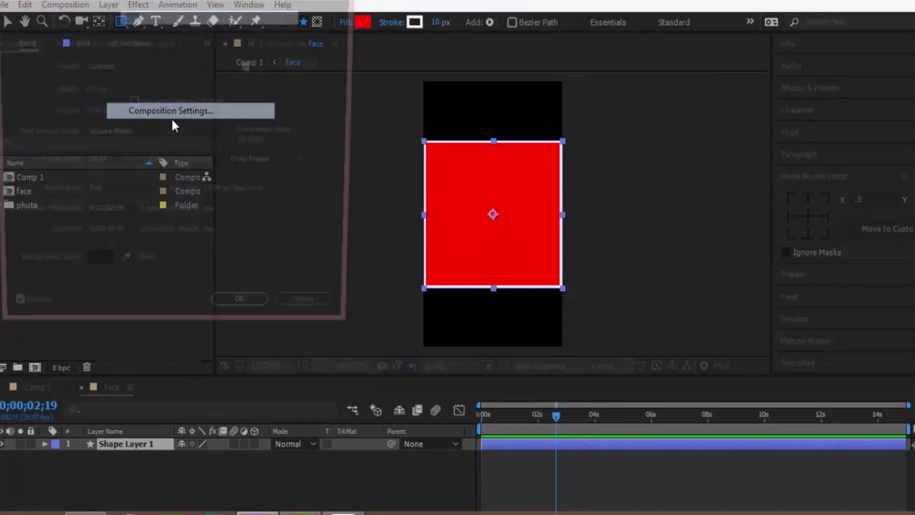
click(88, 112)
text(640)
key(Return)
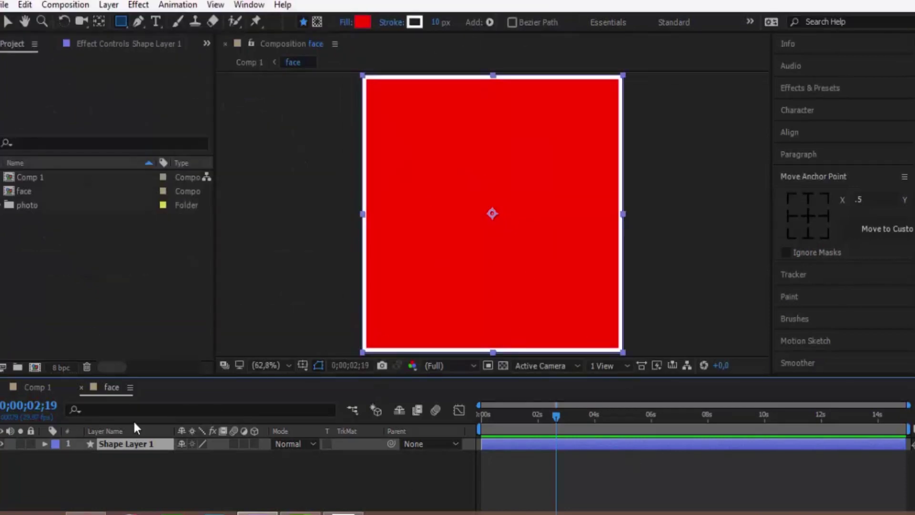
Return to Comp 1, duplicate the face composition in the project and keep the copy outside the photo folder.
click(36, 386)
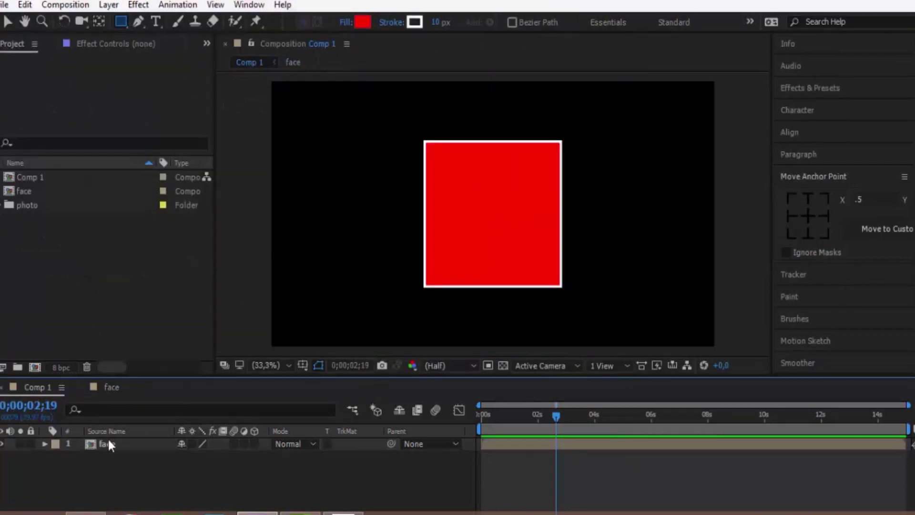
click(42, 192)
key(ctrl+d)
mouse_move(45, 204)
mouse_down()
mouse_move(114, 481)
mouse_move(154, 501)
mouse_move(61, 210)
mouse_up()
click(1, 207)
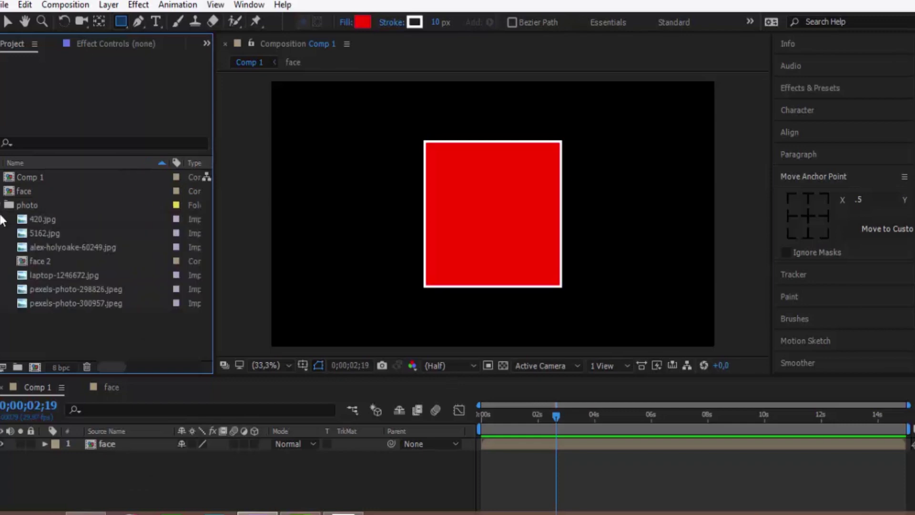
drag(50, 265, 77, 341)
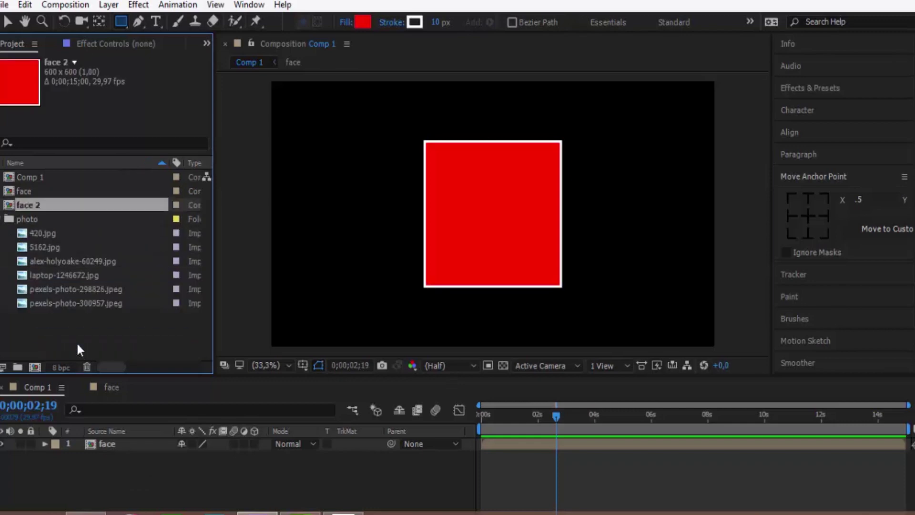
Rename the face 2 composition as "left" and add it to Comp 1 below the face layer.
right_click(46, 200)
right_click(21, 205)
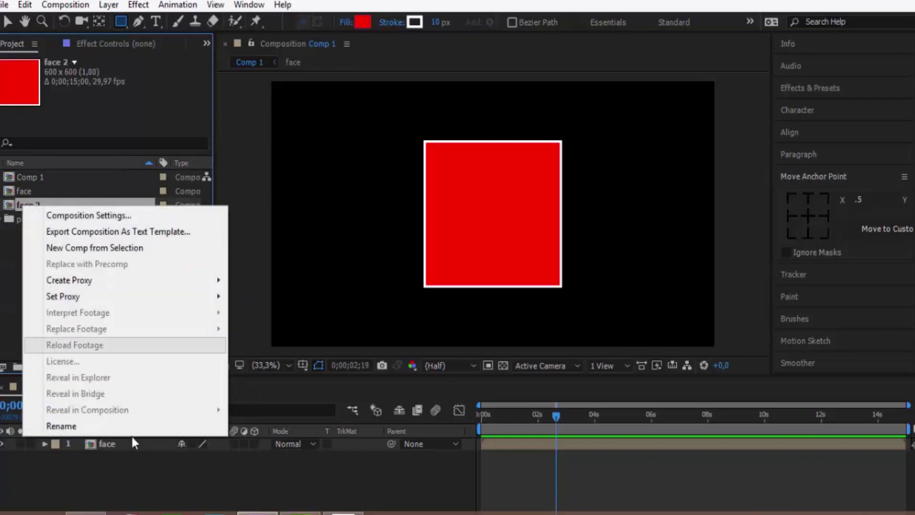
click(104, 428)
text(l)
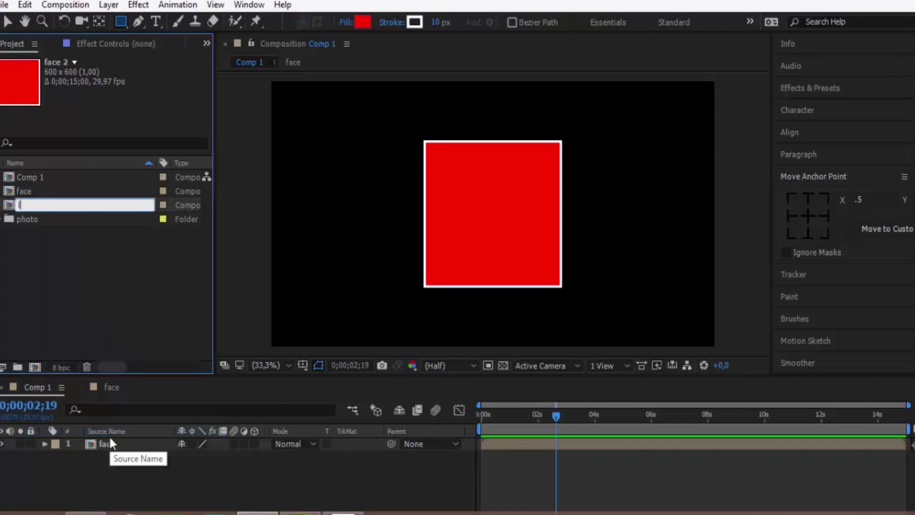
text(eft)
key(Return)
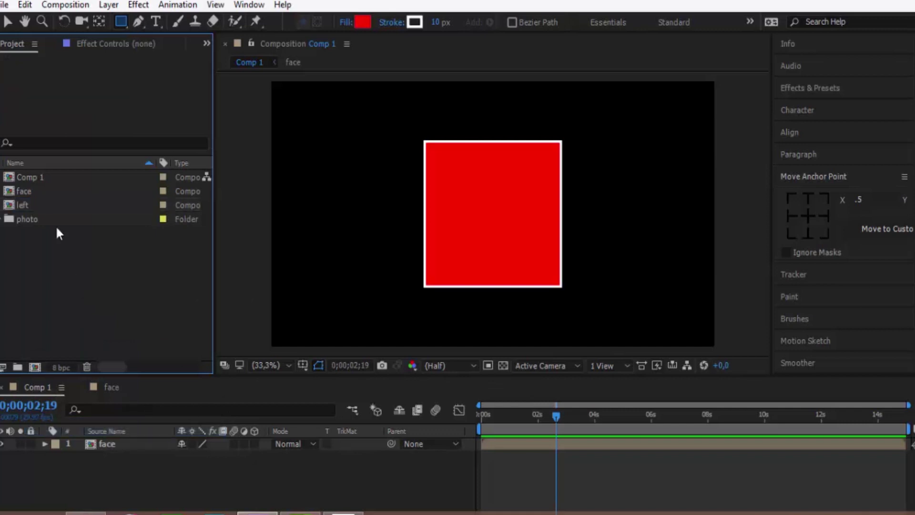
click(44, 203)
drag(44, 204, 129, 455)
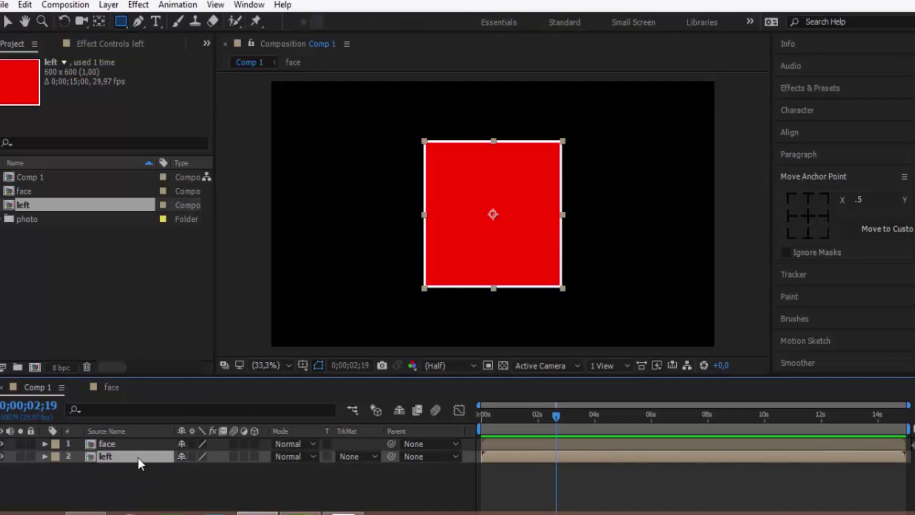
Set the left layer's X position to 960-600 and move its anchor point to the middle of its right edge.
key(p)
click(185, 468)
key(End)
text(-600)
key(Return)
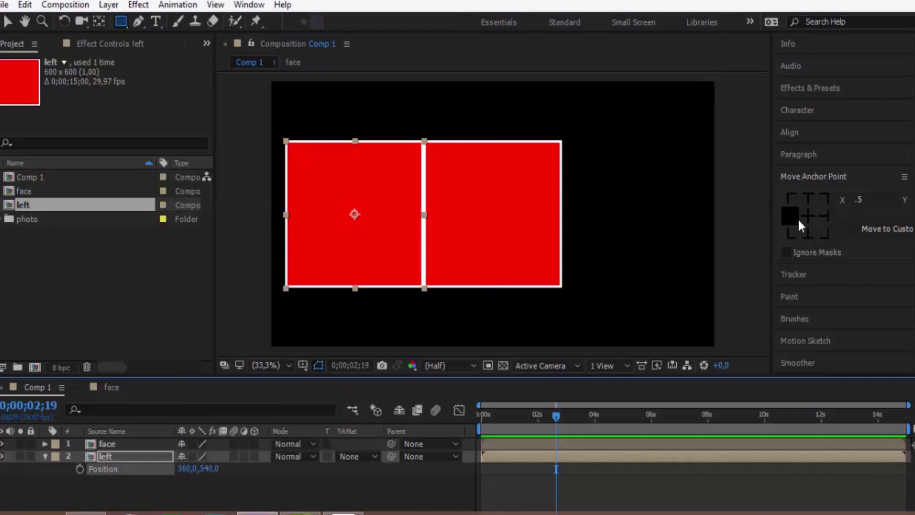
click(819, 216)
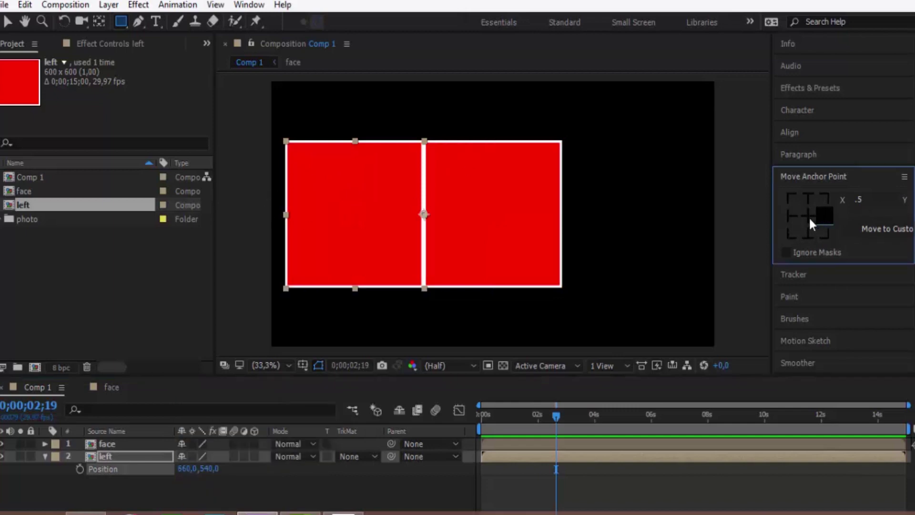
Make the face and left layers 3D and set the left layer's Y Rotation to 90°.
drag(254, 456, 254, 444)
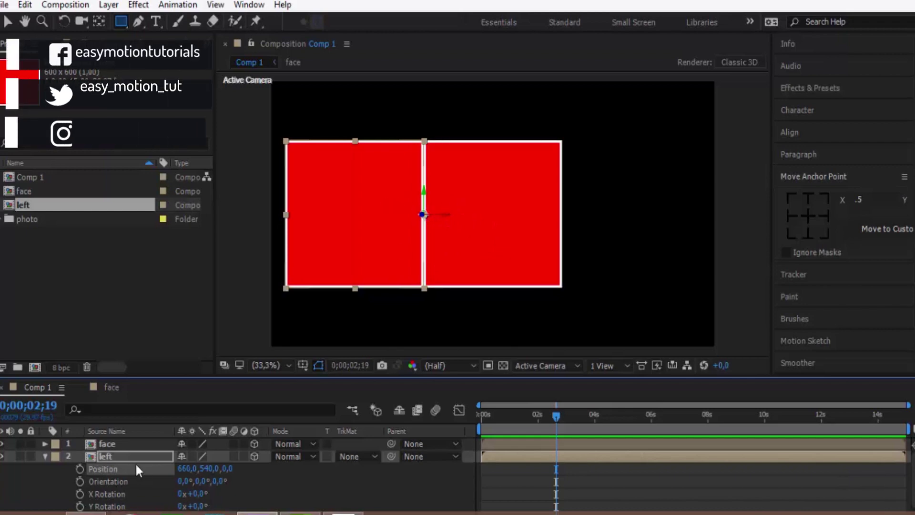
scroll(128, 460, down, 1)
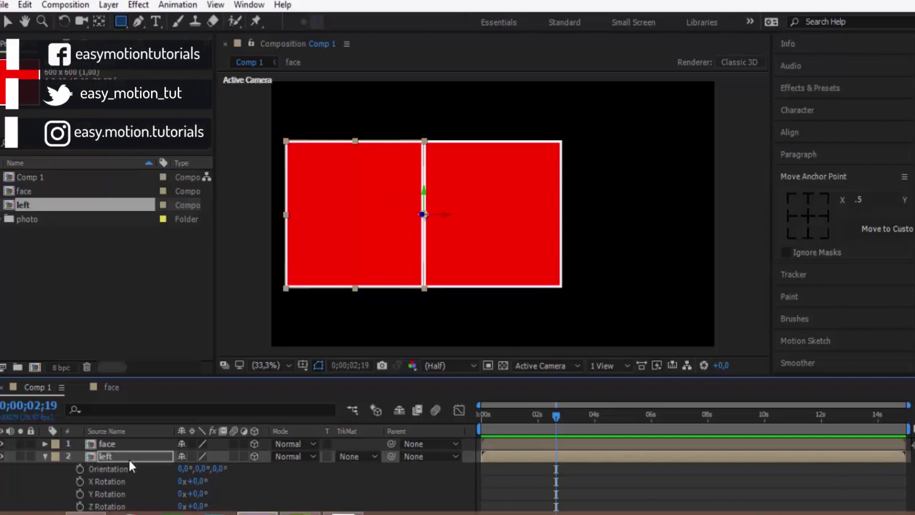
drag(200, 494, 222, 503)
click(195, 494)
text(9)
key(Return)
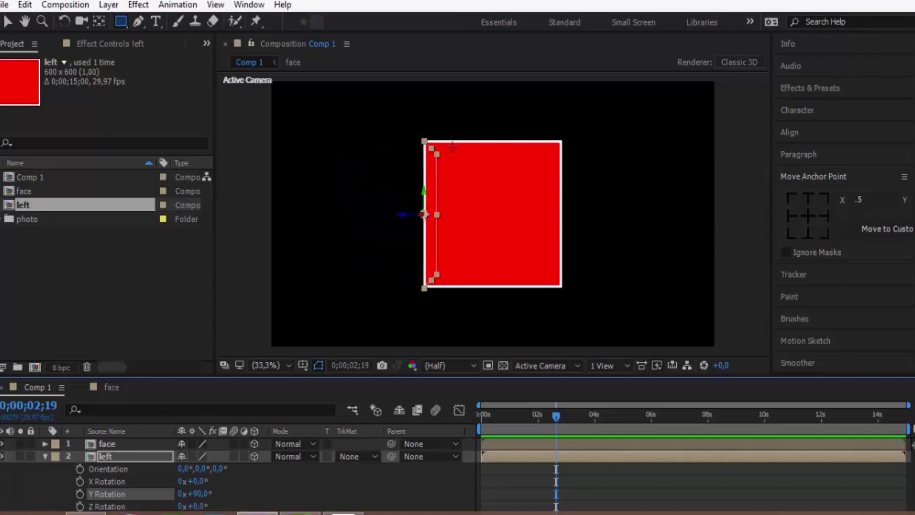
Duplicate the face composition in the project as "right" and add it to Comp 1 below the left layer.
click(44, 455)
click(28, 196)
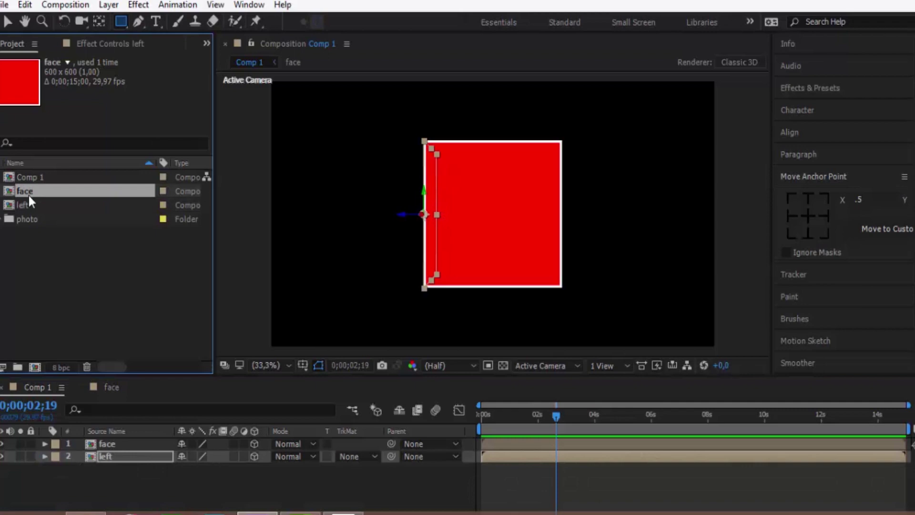
key(ctrl+d)
right_click(36, 204)
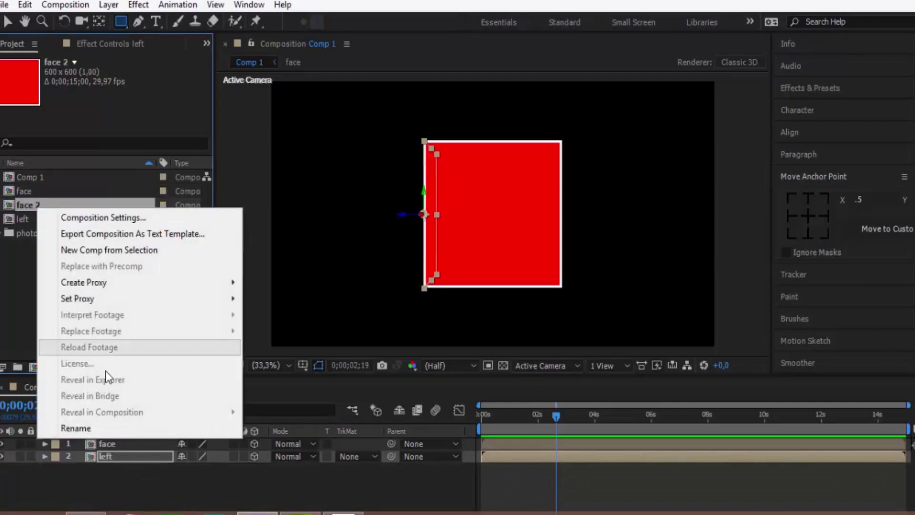
click(122, 427)
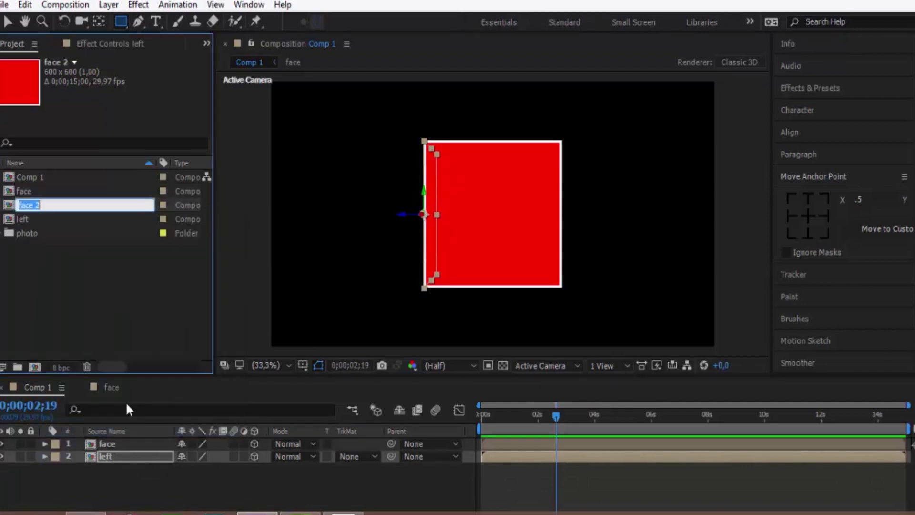
text(right)
key(Return)
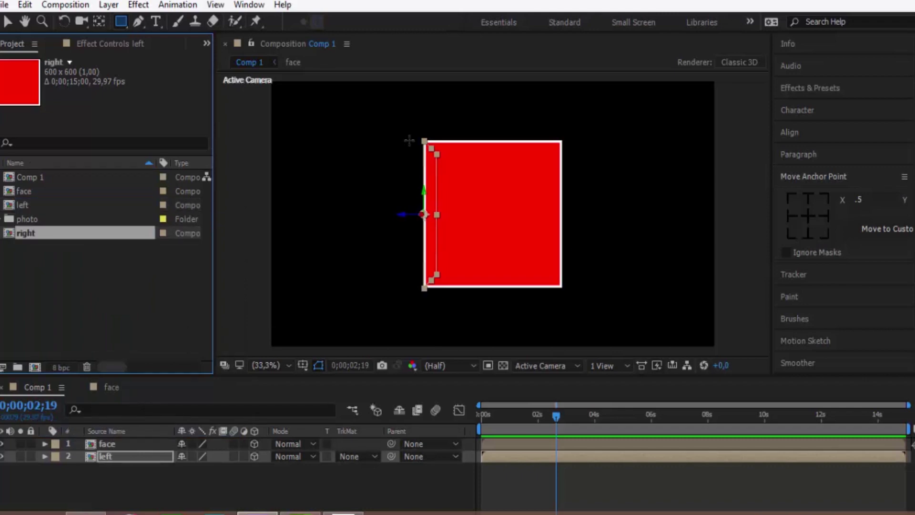
drag(40, 238, 129, 471)
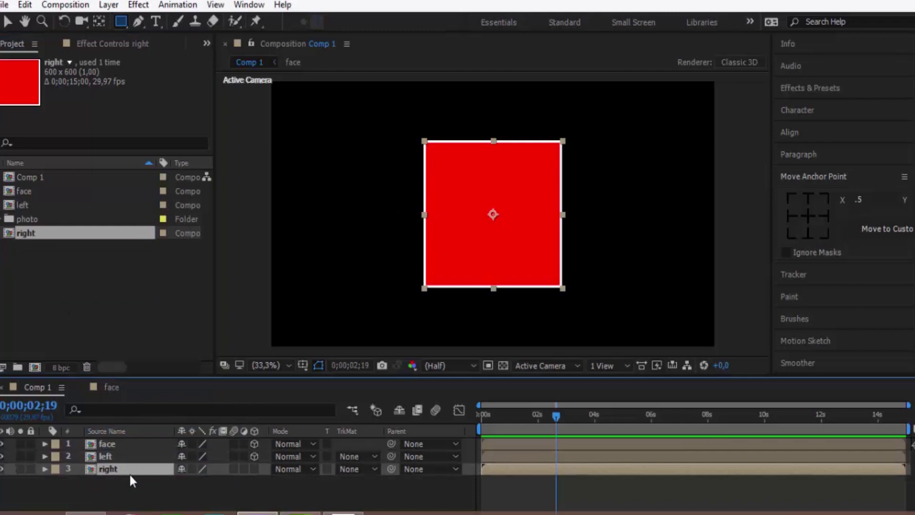
right_click(114, 470)
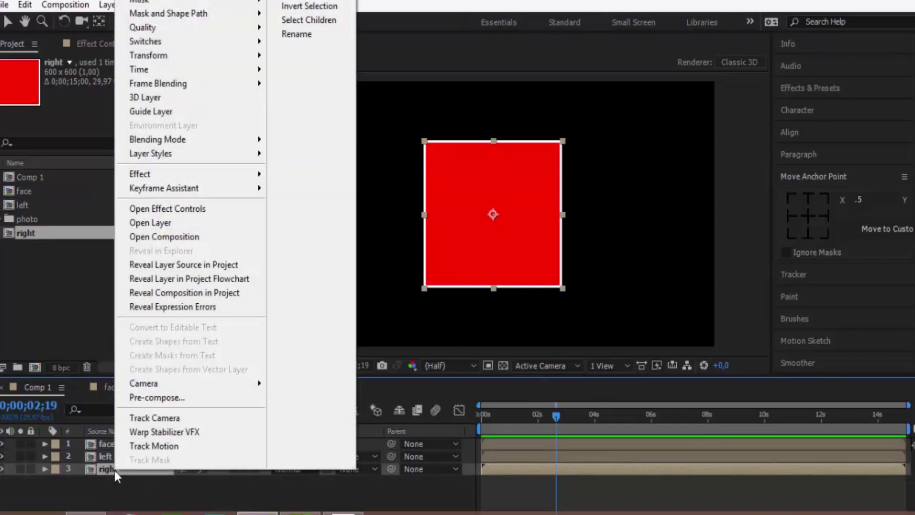
click(141, 495)
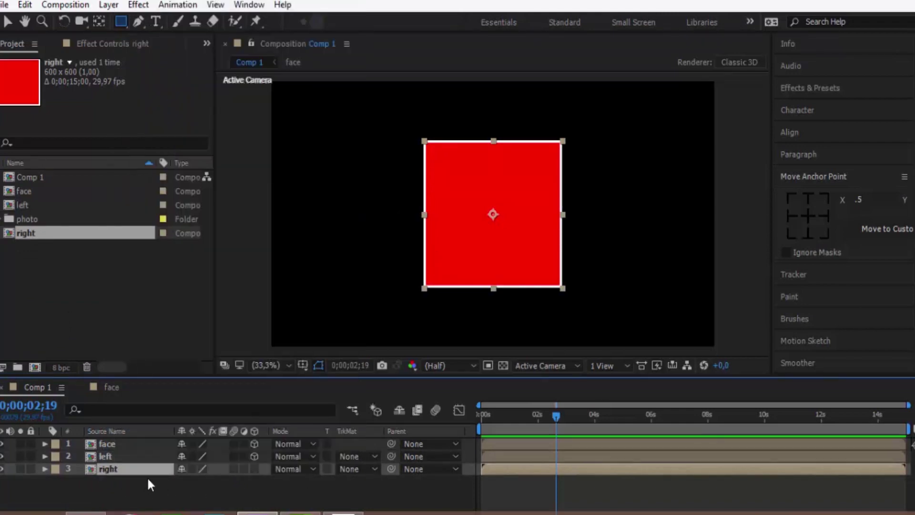
Position the right layer at X 960+600 as a 3D layer and move its anchor point to the middle of its left edge.
key(p)
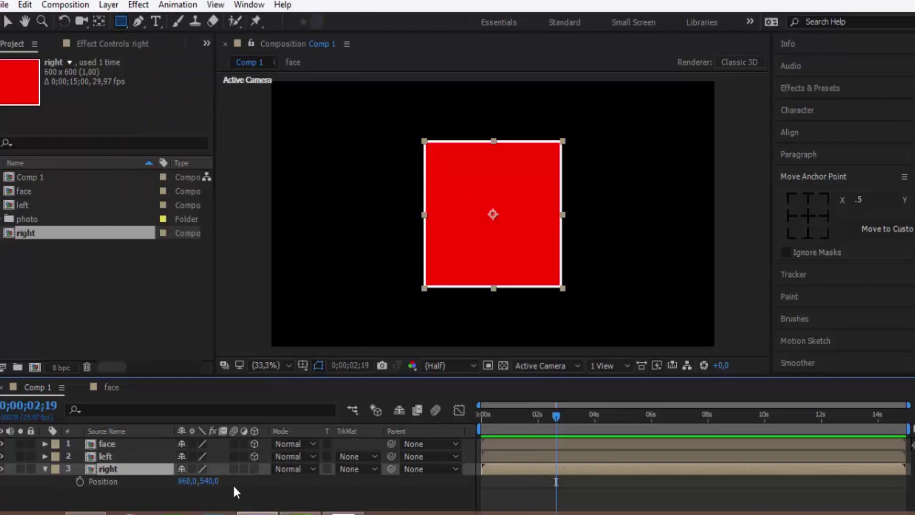
click(189, 482)
click(198, 484)
text(+600)
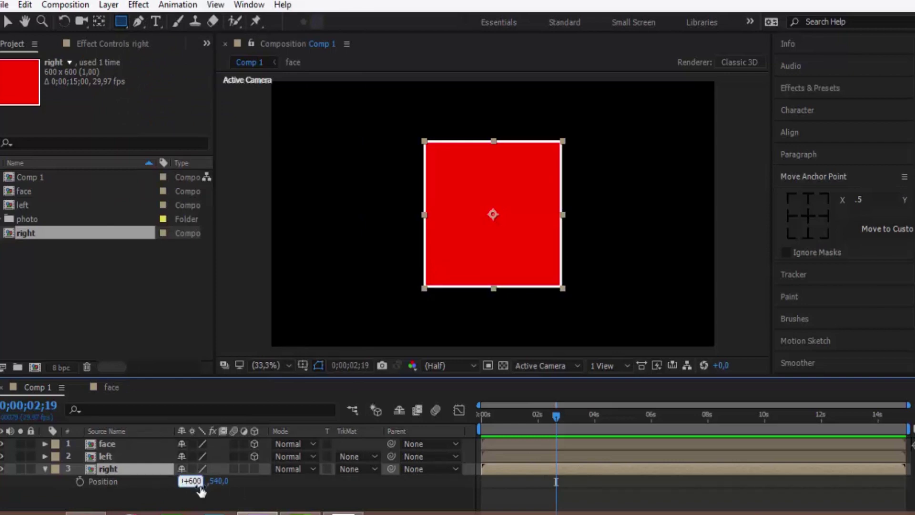
key(Return)
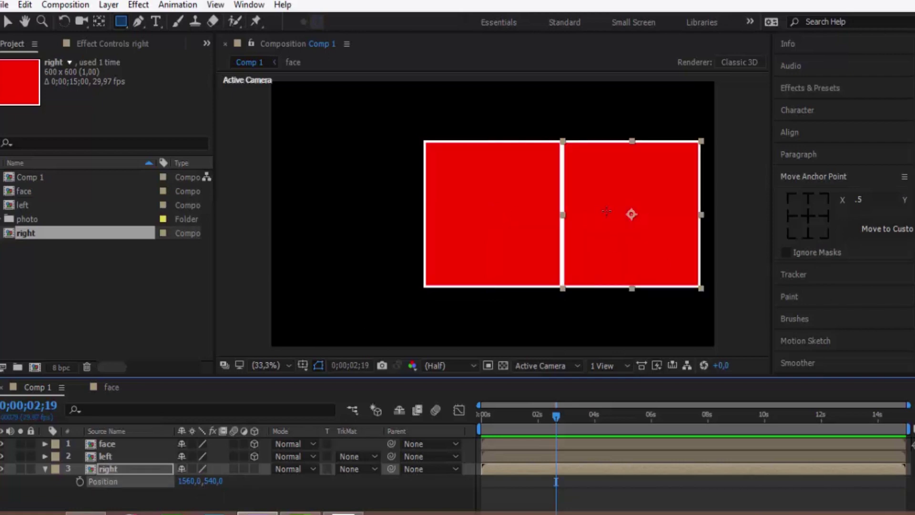
click(254, 468)
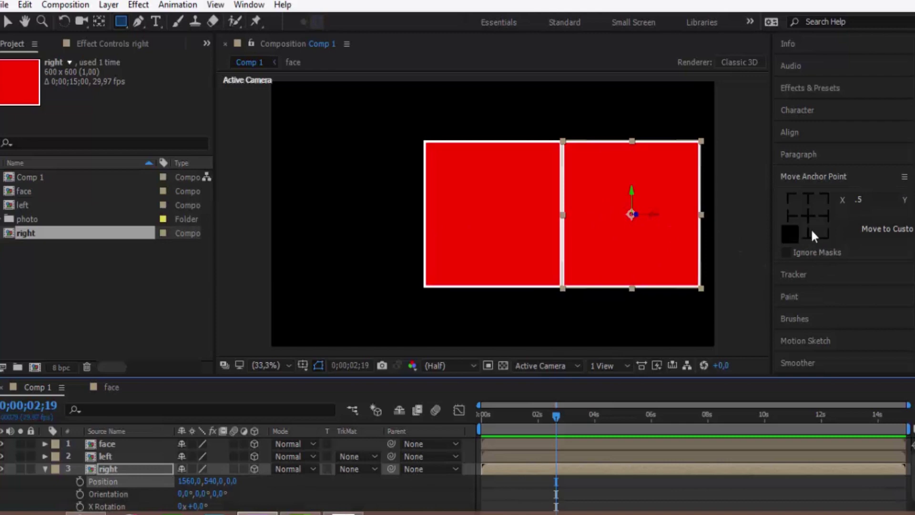
click(790, 215)
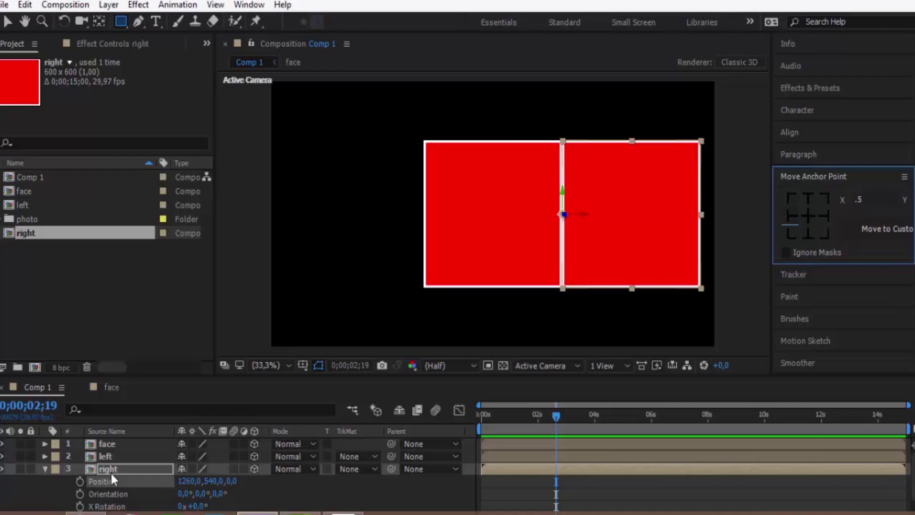
Set the right layer's Y Rotation to -90°.
scroll(111, 473, down, 1)
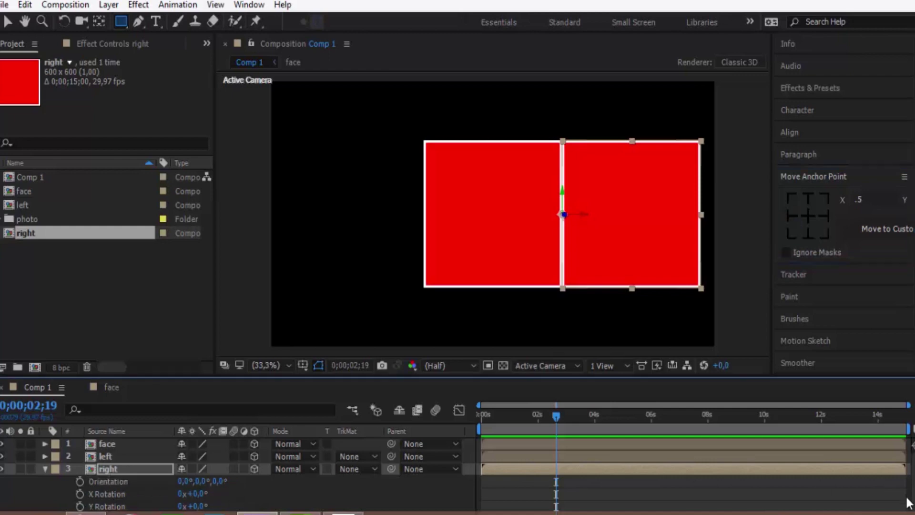
scroll(198, 504, down, 1)
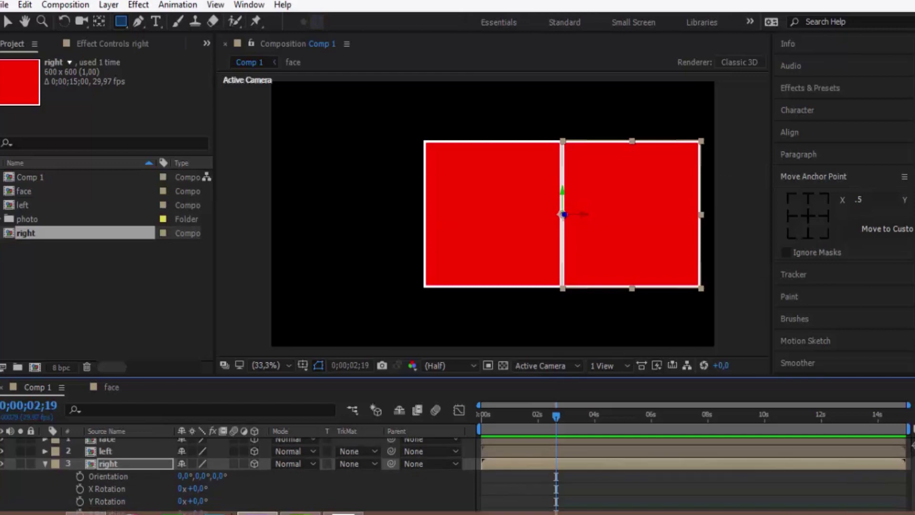
click(197, 501)
text(-90)
key(Return)
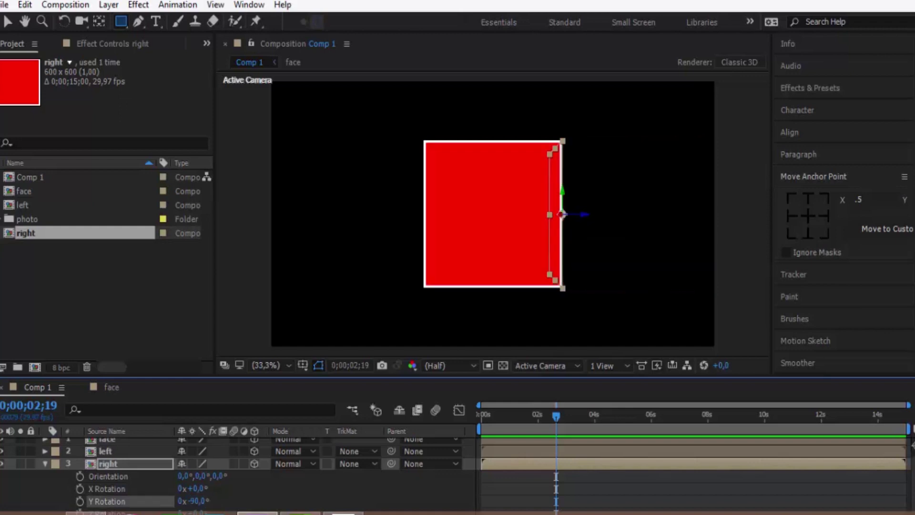
click(539, 371)
click(565, 319)
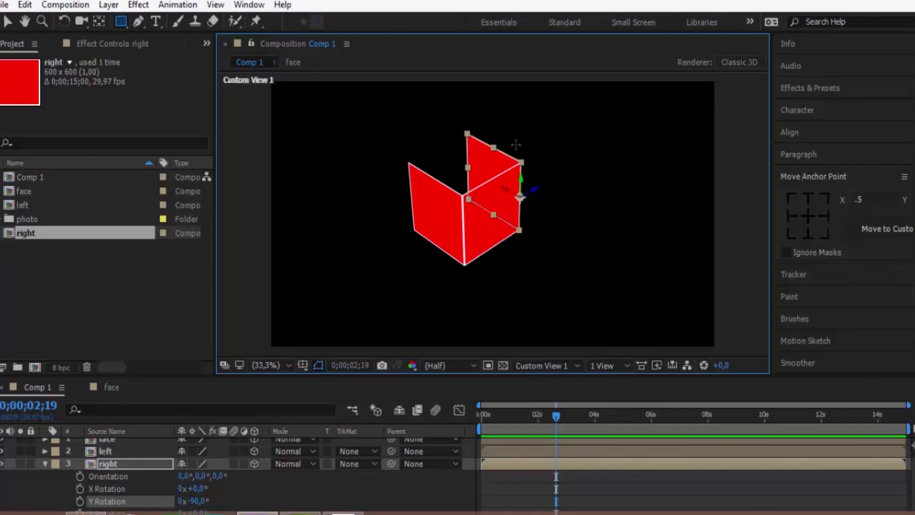
click(537, 370)
click(559, 192)
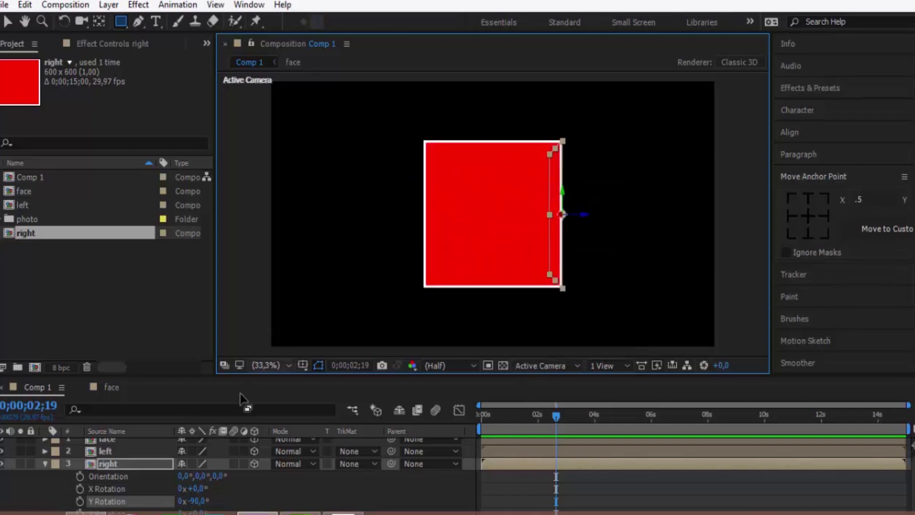
Duplicate the face composition in the project as "top" and add it to Comp 1 between the left and right layers.
click(130, 284)
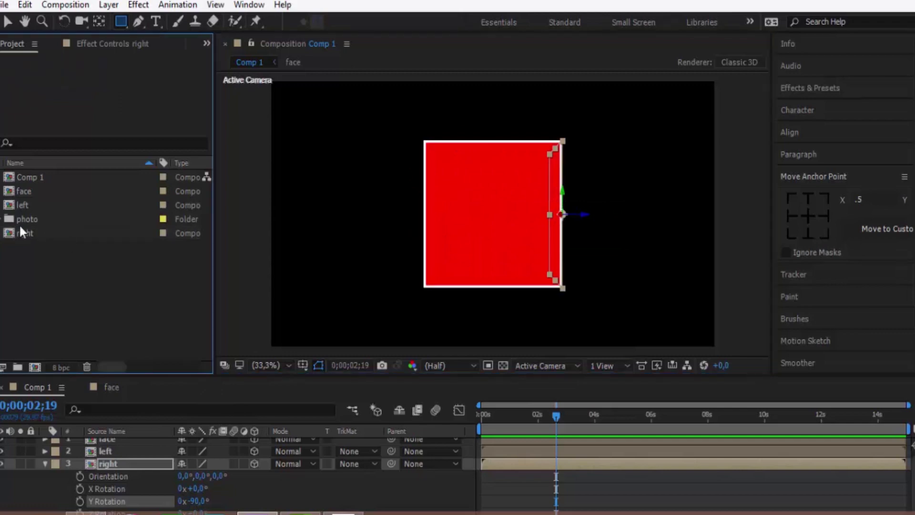
click(27, 191)
key(ctrl+d)
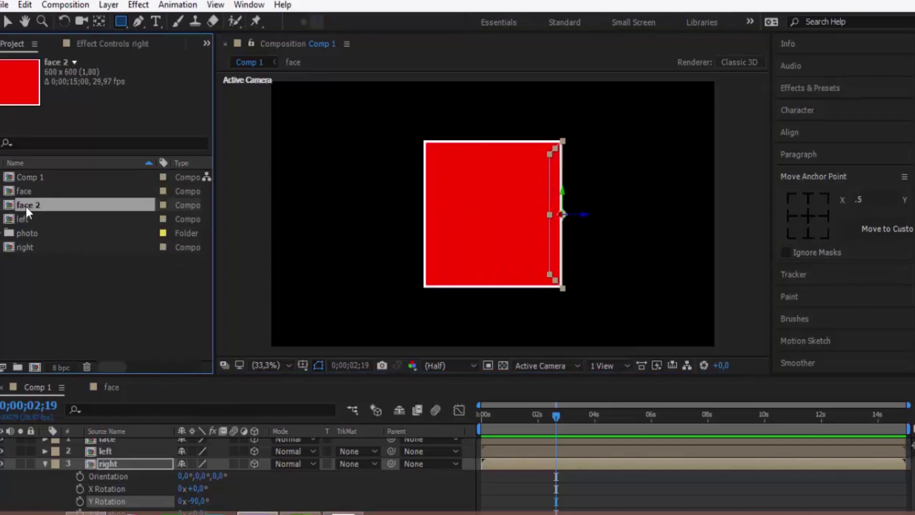
right_click(36, 205)
click(101, 419)
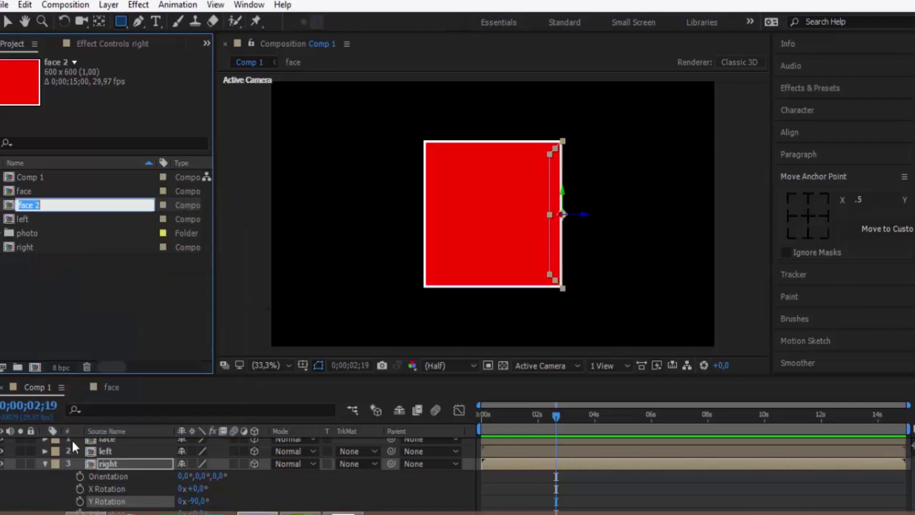
text(top)
key(Return)
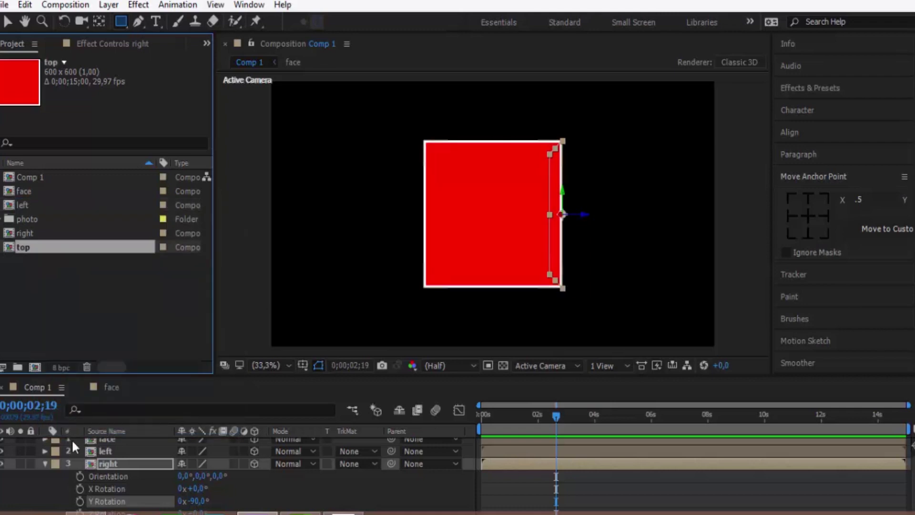
drag(22, 248, 115, 461)
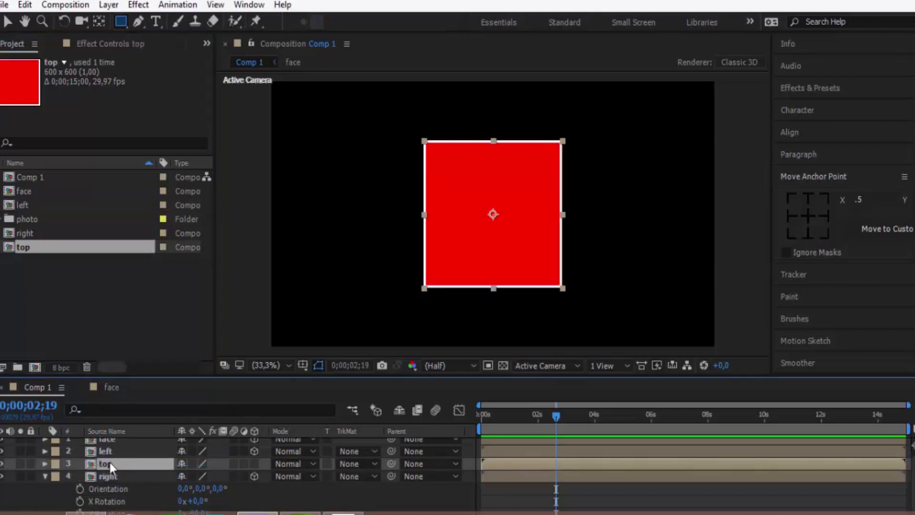
click(45, 474)
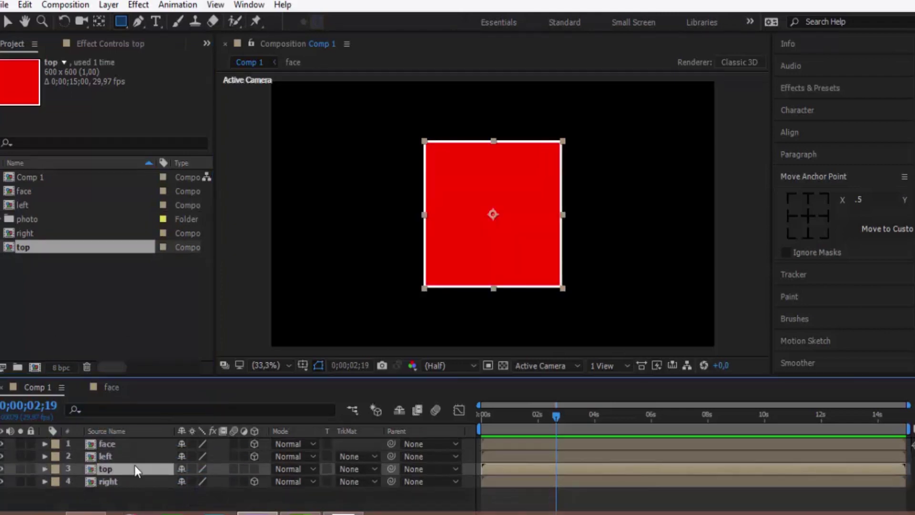
Make the top layer 3D, anchored at the middle of its top edge, and set its X Rotation to 90°.
click(255, 467)
click(812, 196)
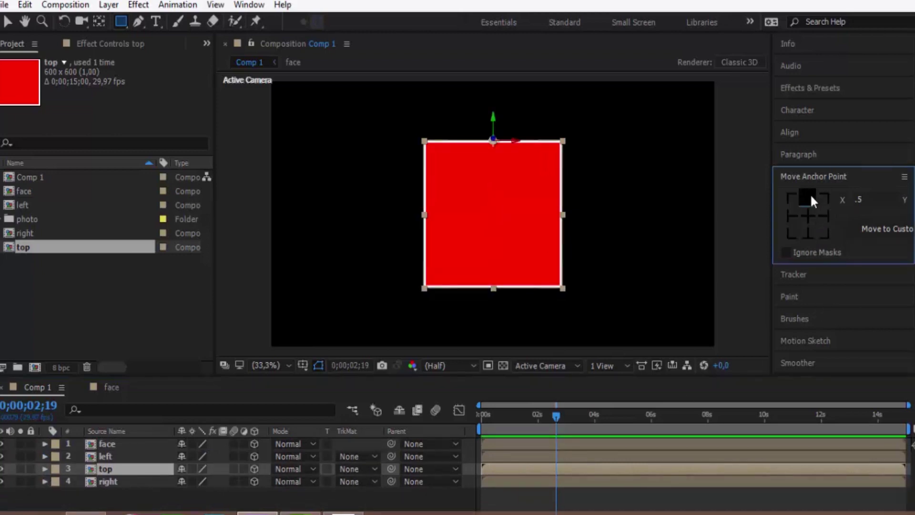
click(130, 464)
key(r)
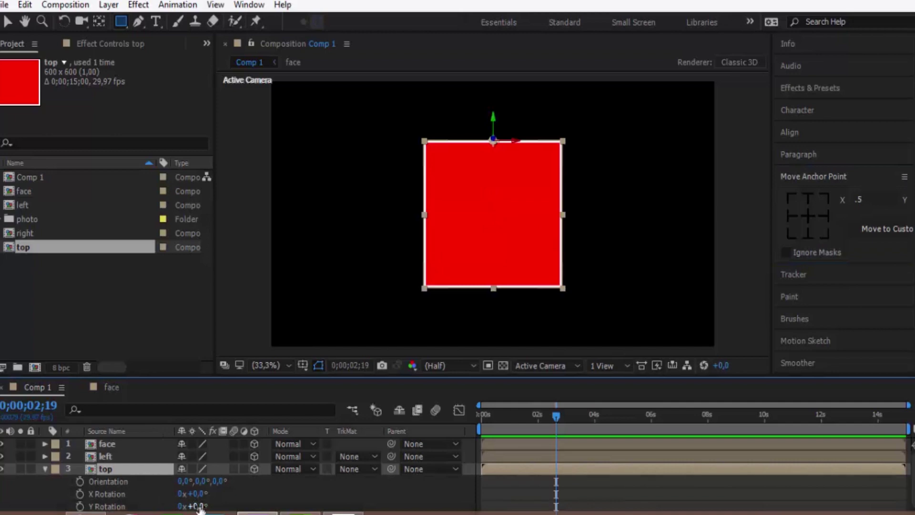
scroll(910, 489, down, 2)
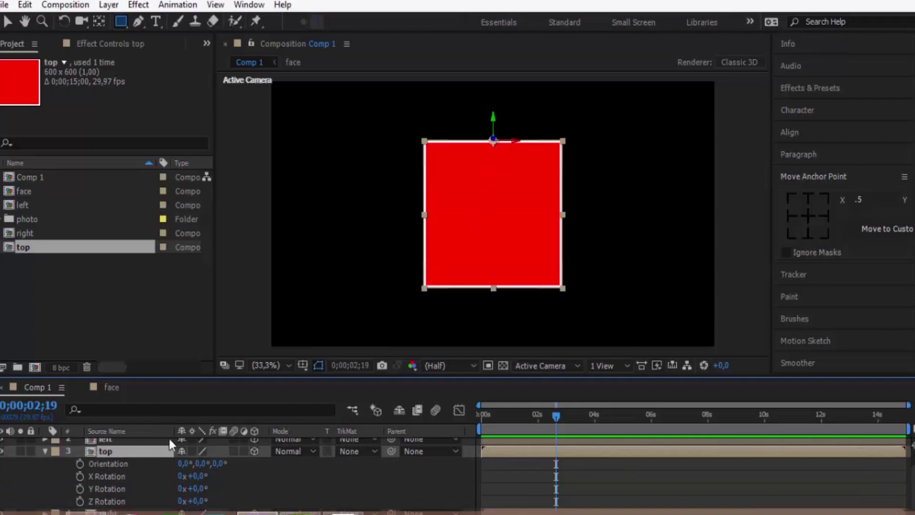
drag(193, 476, 268, 478)
click(203, 476)
text(90)
key(Return)
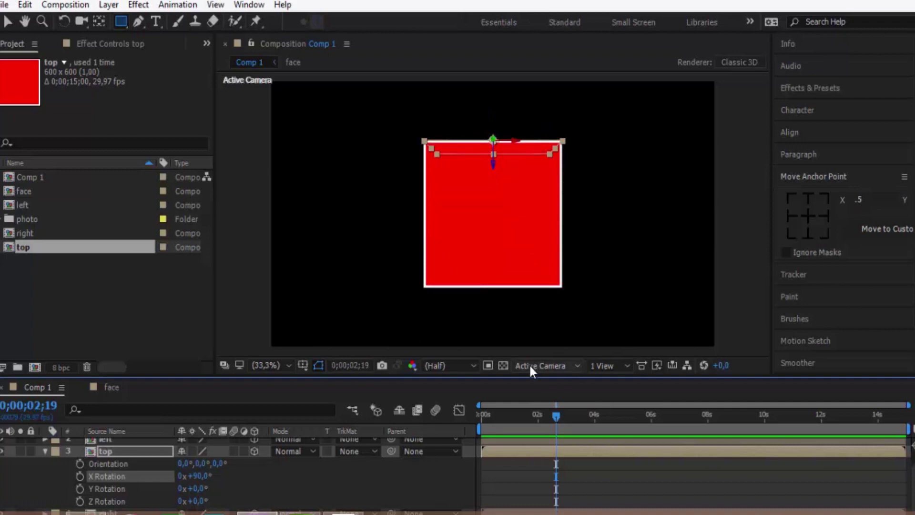
Examine the cube's sides in Custom View 2, Custom View 3, Custom View 1 and Front, and return to Active Camera.
click(530, 367)
click(571, 333)
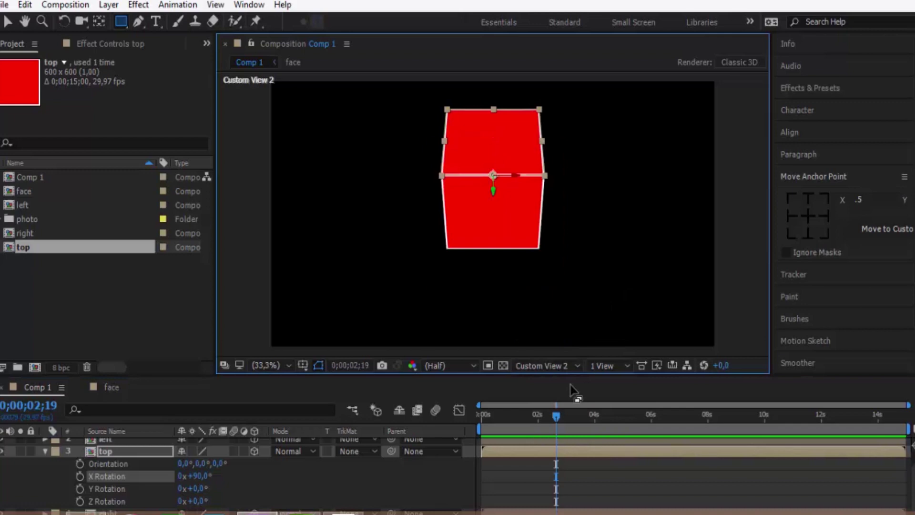
click(560, 367)
click(561, 348)
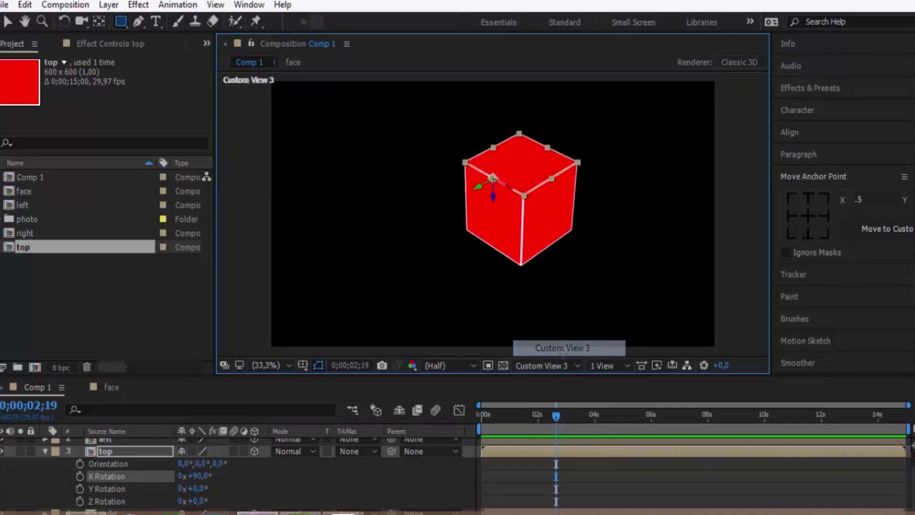
click(551, 367)
click(575, 312)
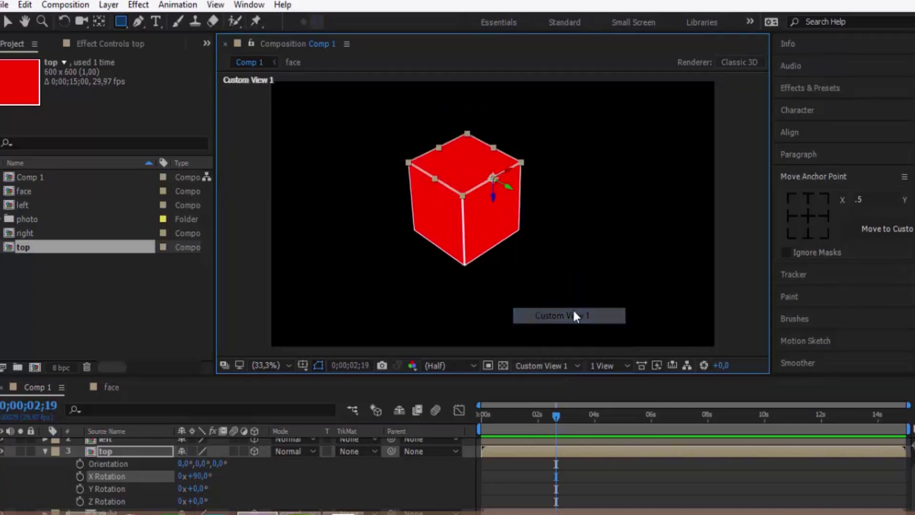
click(548, 365)
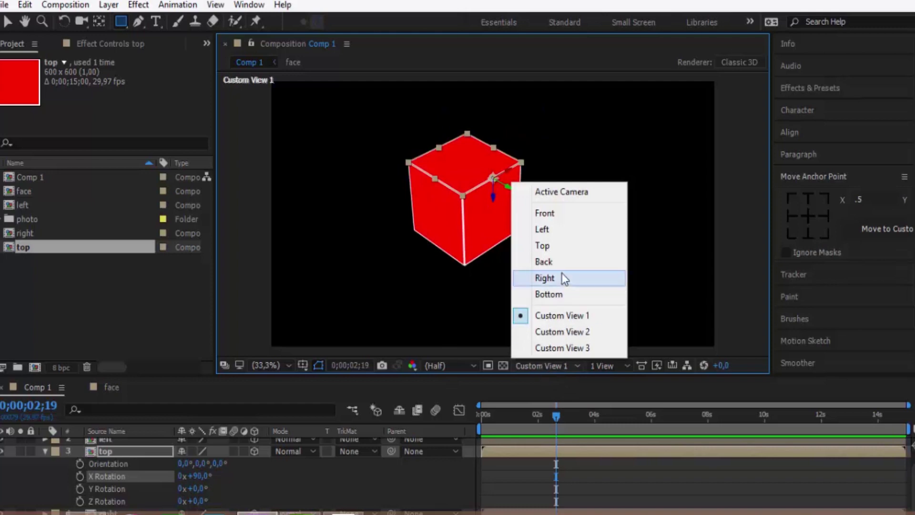
click(553, 213)
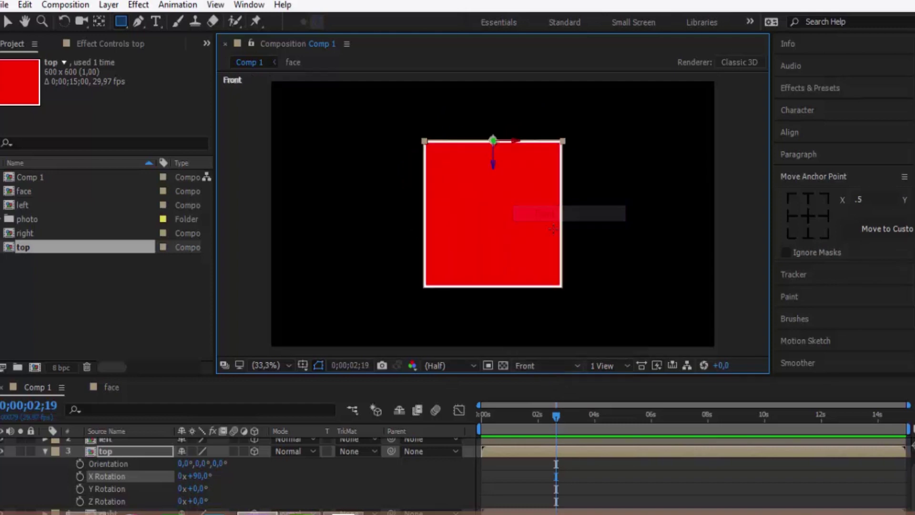
click(553, 365)
click(582, 192)
Duplicate the face composition in the project as "bot" and add it to Comp 1 below the right layer.
click(45, 447)
click(45, 450)
click(66, 260)
click(38, 200)
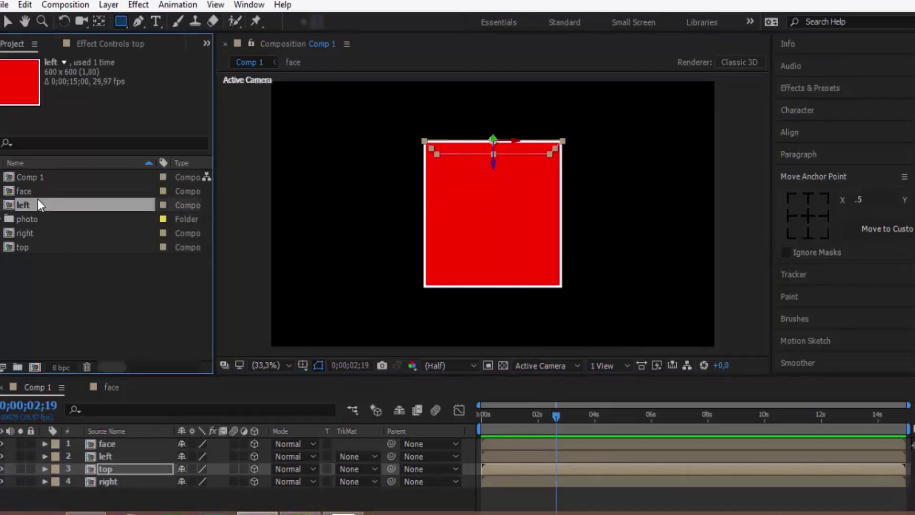
click(38, 193)
key(ctrl+d)
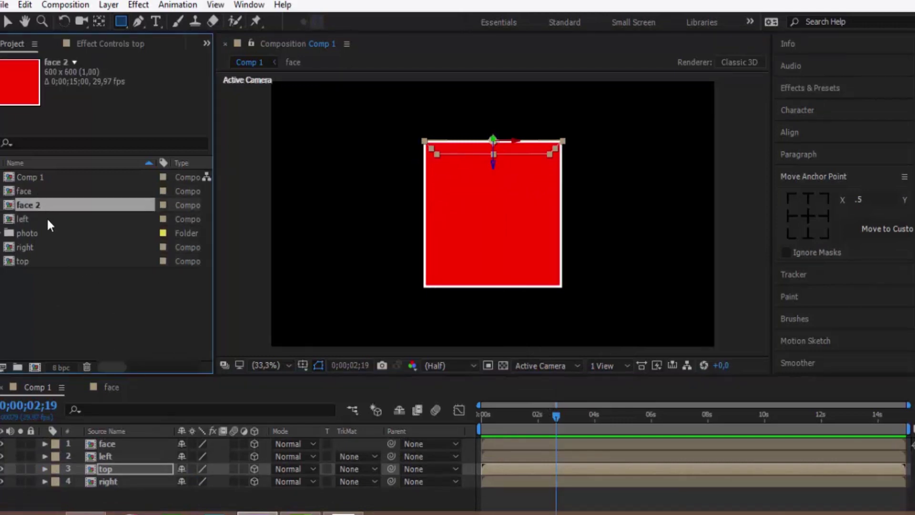
right_click(39, 209)
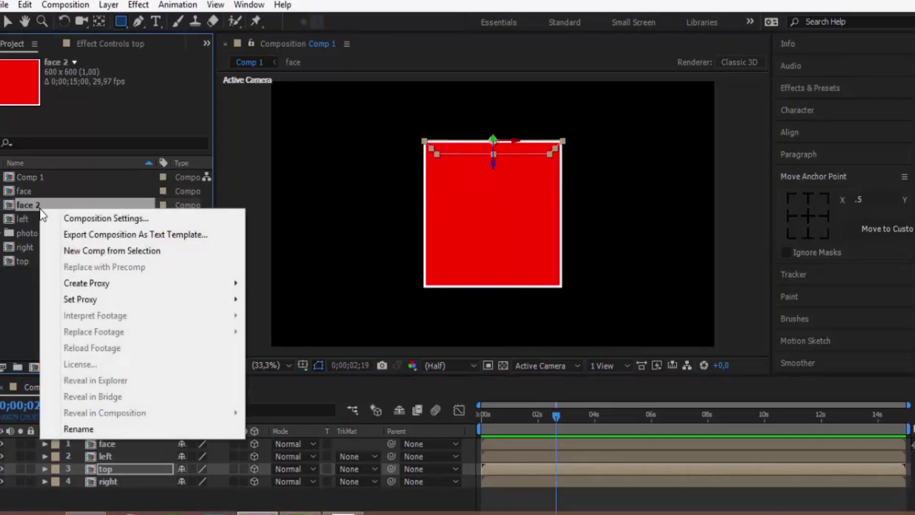
click(105, 430)
text(bot)
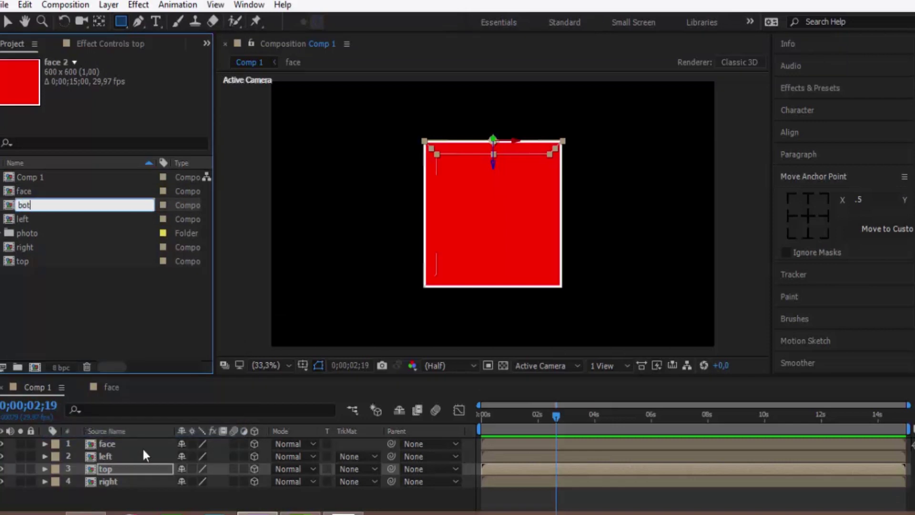
key(Return)
drag(26, 175, 128, 506)
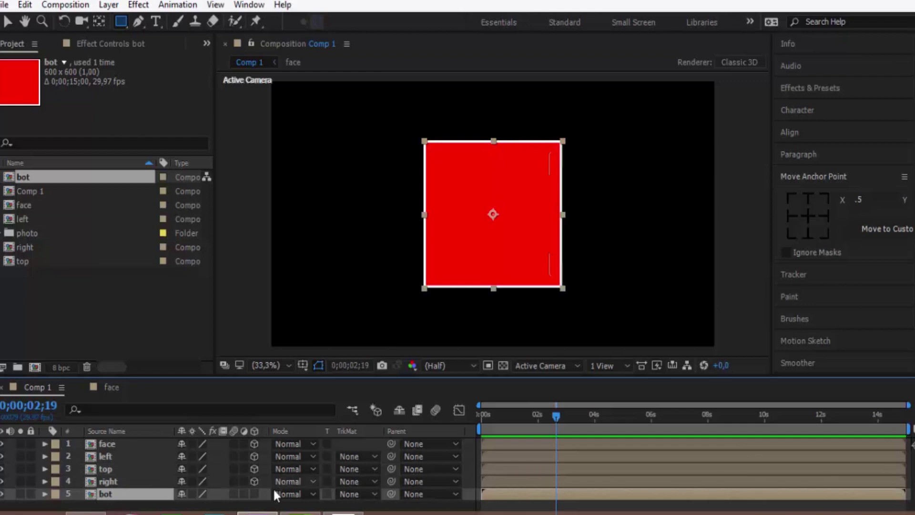
Make the bot layer 3D, anchored at the middle of its bottom edge, and set its X Rotation to -90°.
click(255, 494)
click(809, 234)
click(108, 496)
key(r)
scroll(231, 476, down, 2)
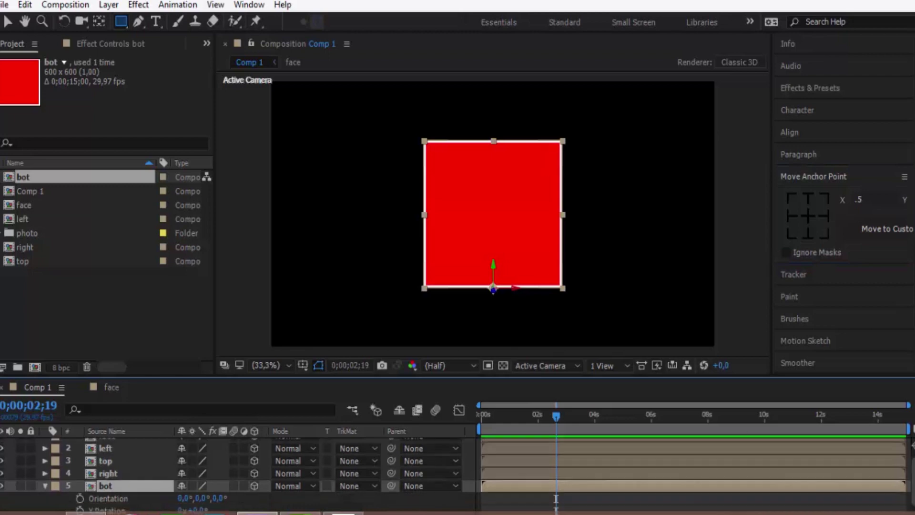
click(198, 488)
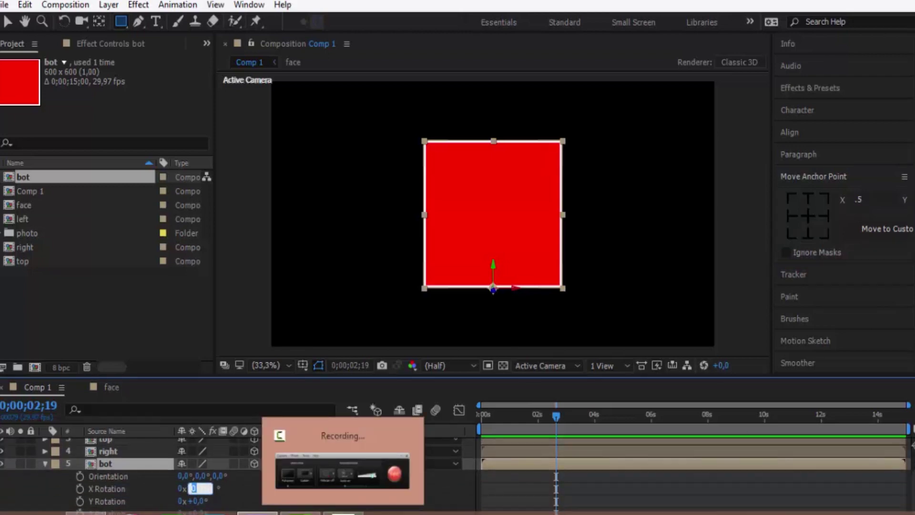
text(-90)
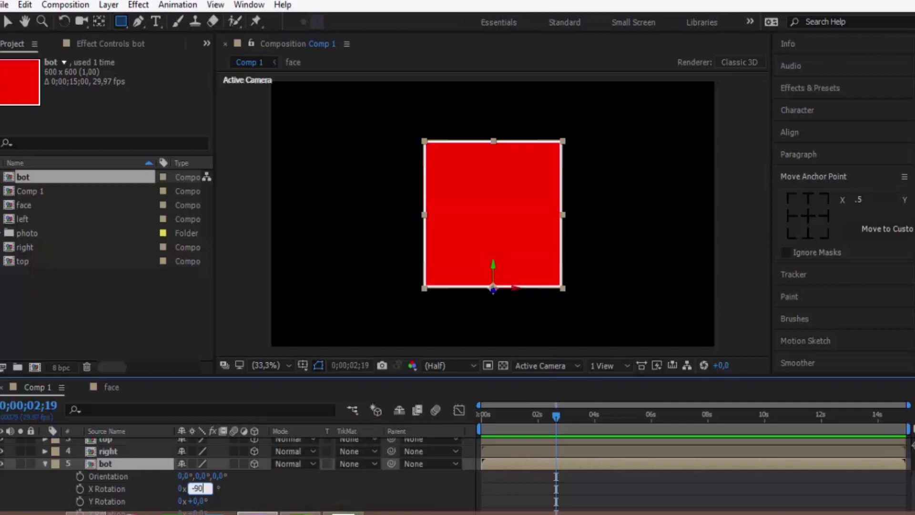
key(Return)
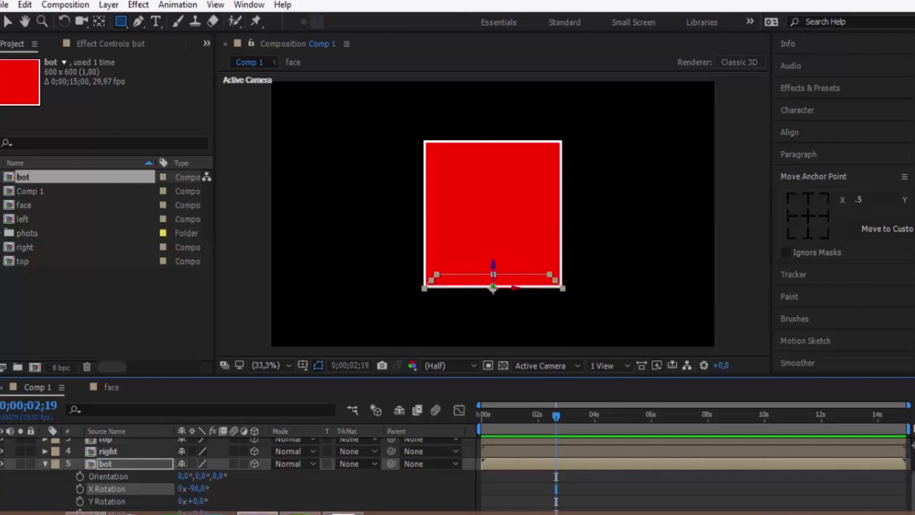
click(44, 463)
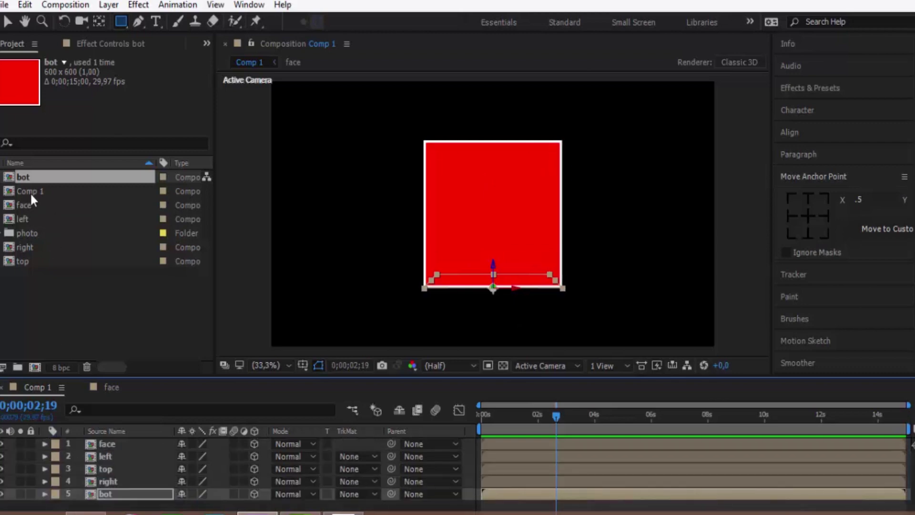
Duplicate the face composition in the project as "back" and add it to Comp 1 below the bot layer.
click(26, 205)
key(ctrl+d)
right_click(48, 222)
click(87, 445)
text(back)
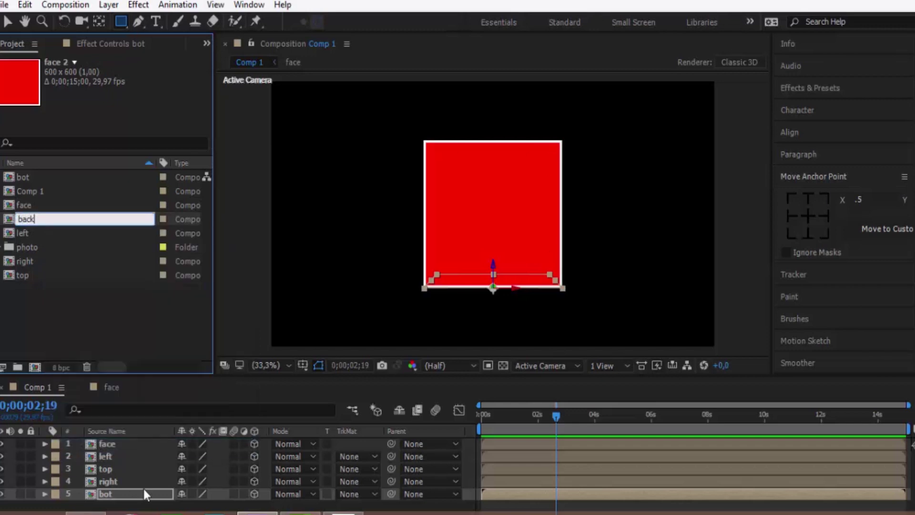
key(Return)
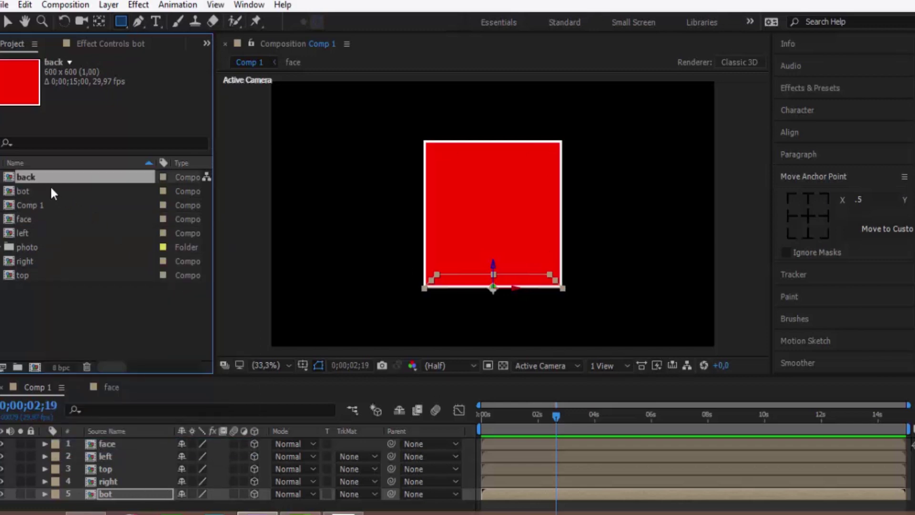
drag(47, 179, 127, 498)
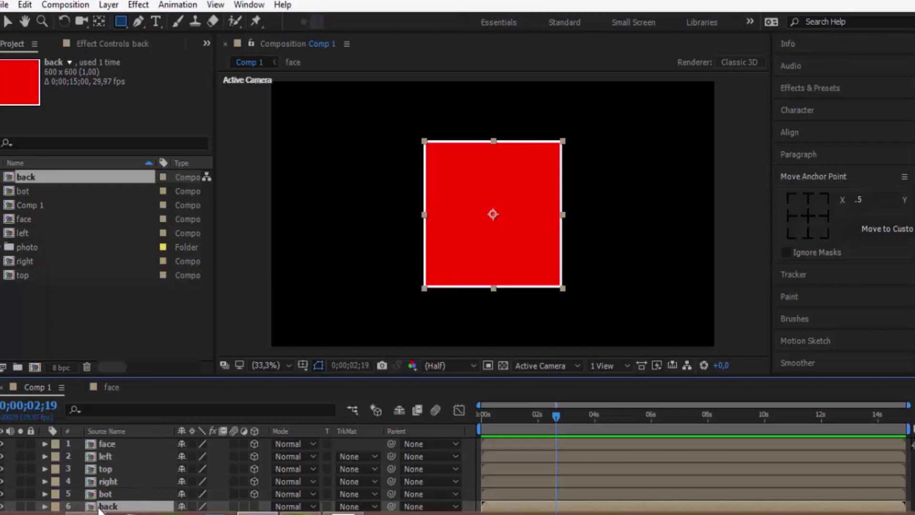
Make the back layer 3D and set its Z position to 600 to close the open rear of the cube.
click(553, 366)
click(565, 316)
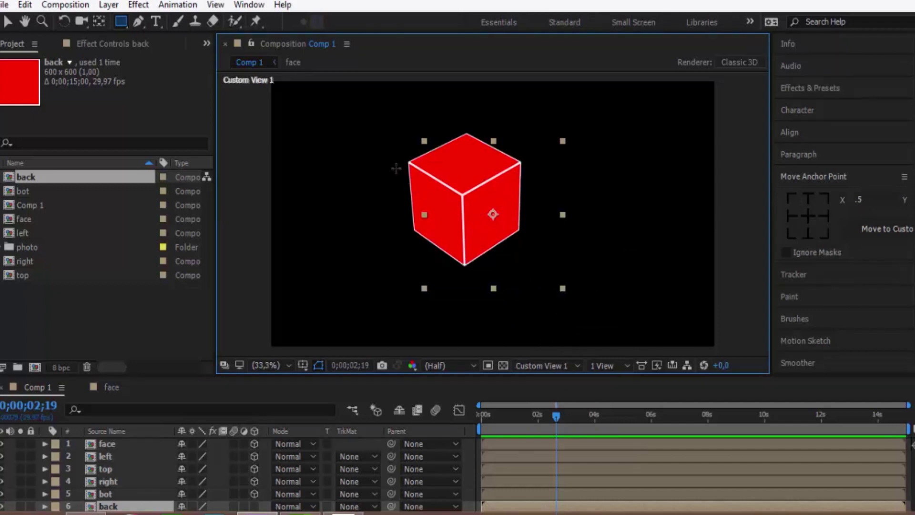
click(543, 364)
click(560, 193)
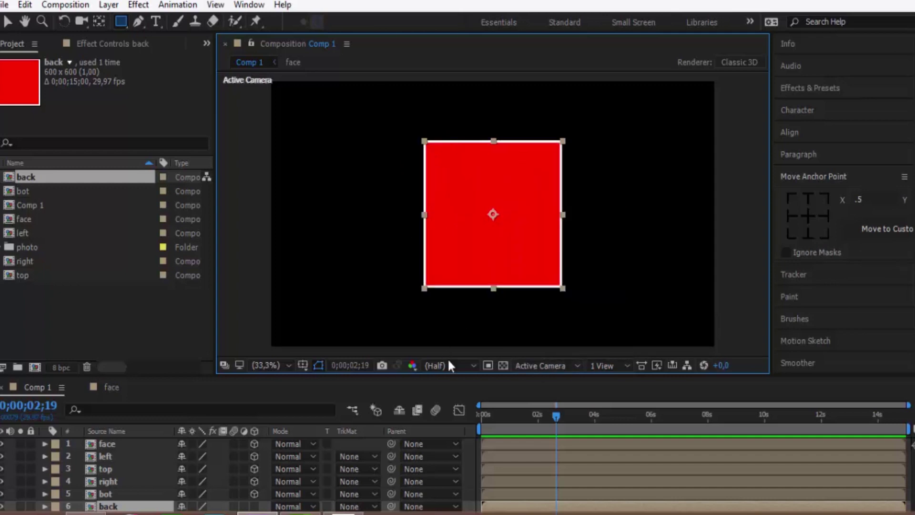
click(254, 506)
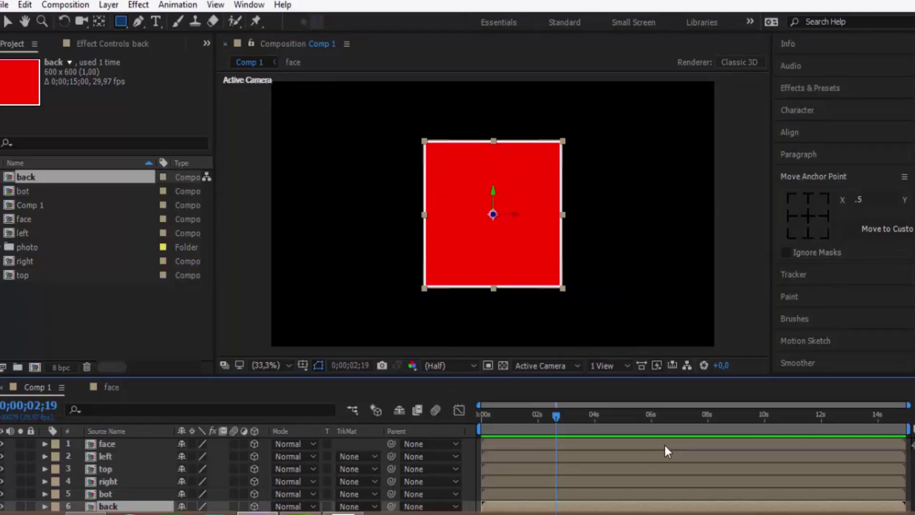
key(p)
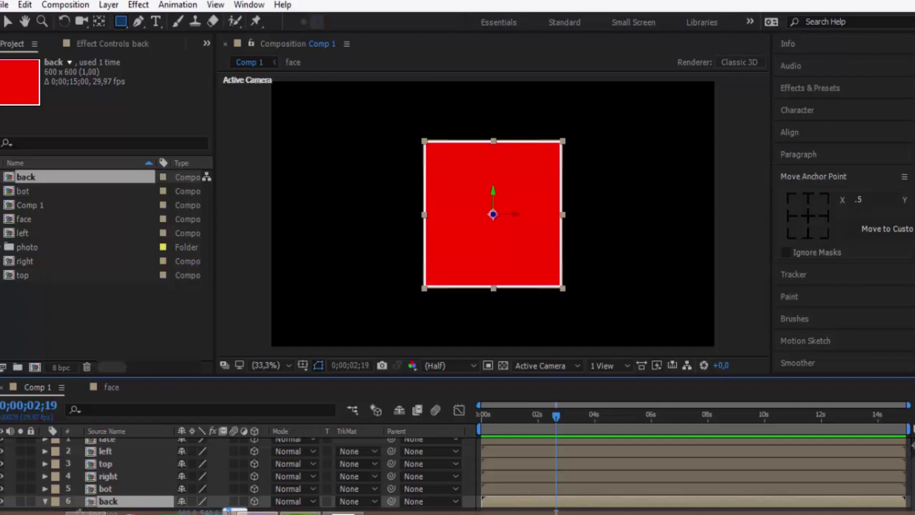
mouse_move(300, 514)
key(Return)
Examine the cube's sides in Custom View 2, Custom View 3 and Custom View 1 with no layer selected.
click(450, 368)
click(537, 364)
click(548, 336)
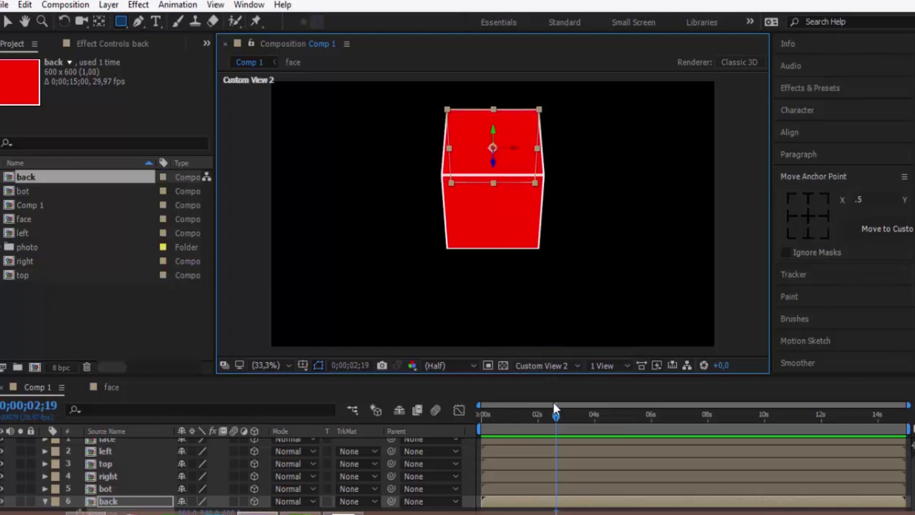
click(473, 442)
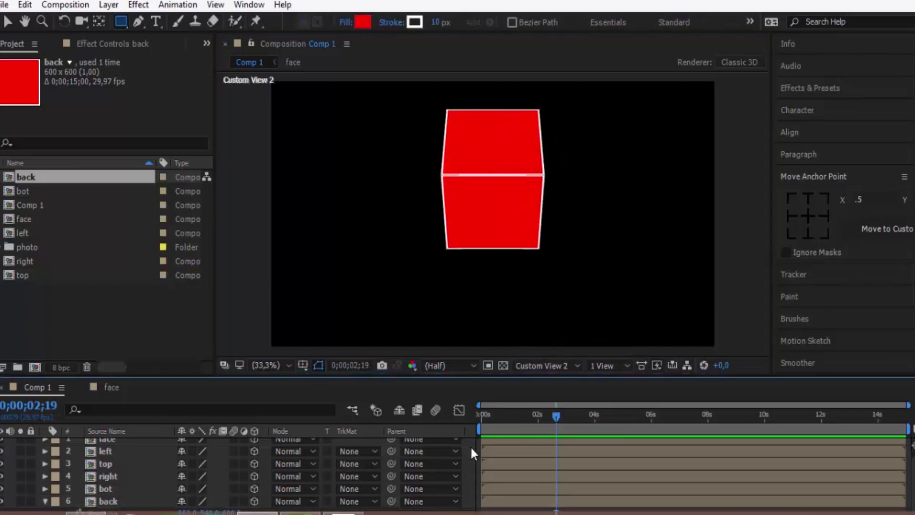
click(561, 365)
click(571, 349)
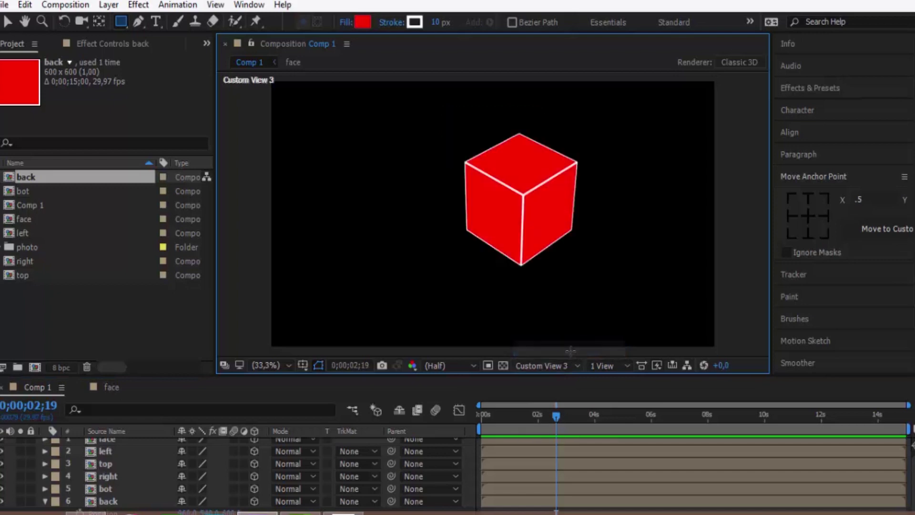
click(548, 366)
click(553, 318)
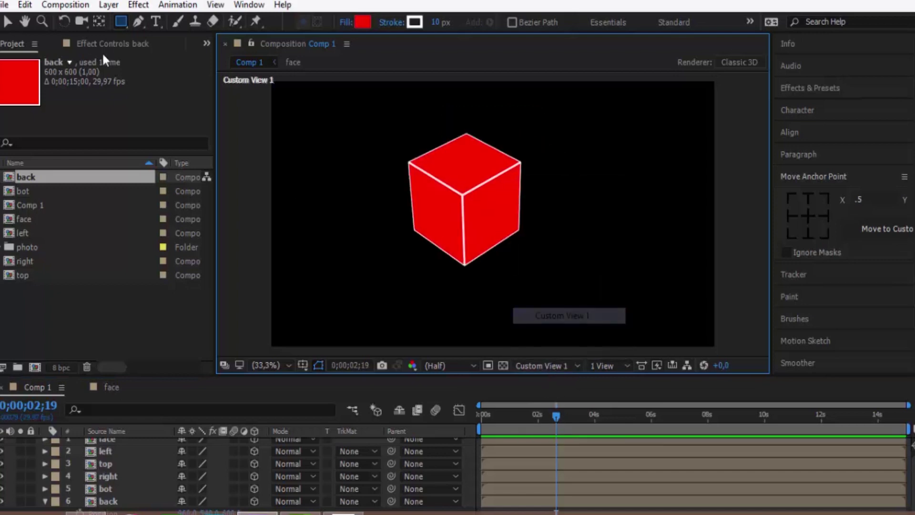
Orbit around the cube in Custom View 1 with the Orbit Camera Tool, and return to Active Camera.
click(79, 21)
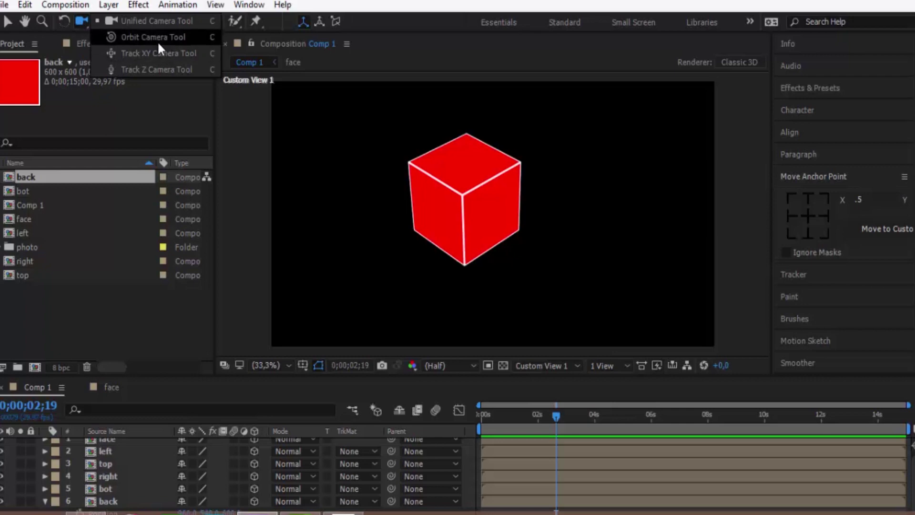
click(122, 38)
drag(455, 206, 604, 190)
click(555, 368)
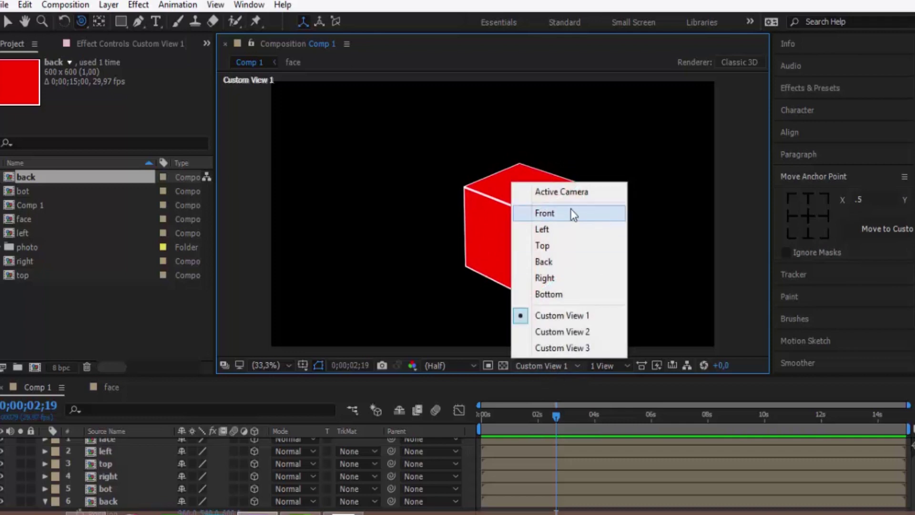
click(565, 196)
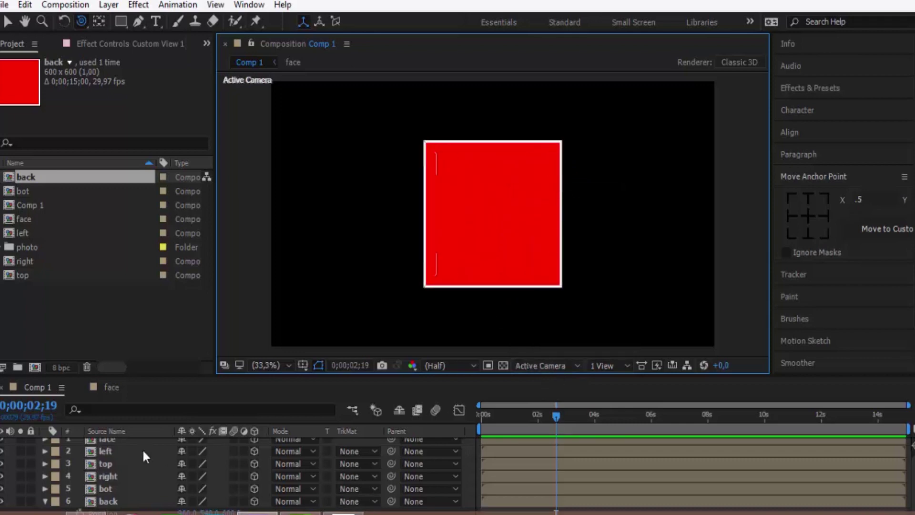
Move the current time of Comp 1 to 0;00;01;00.
drag(554, 414, 673, 417)
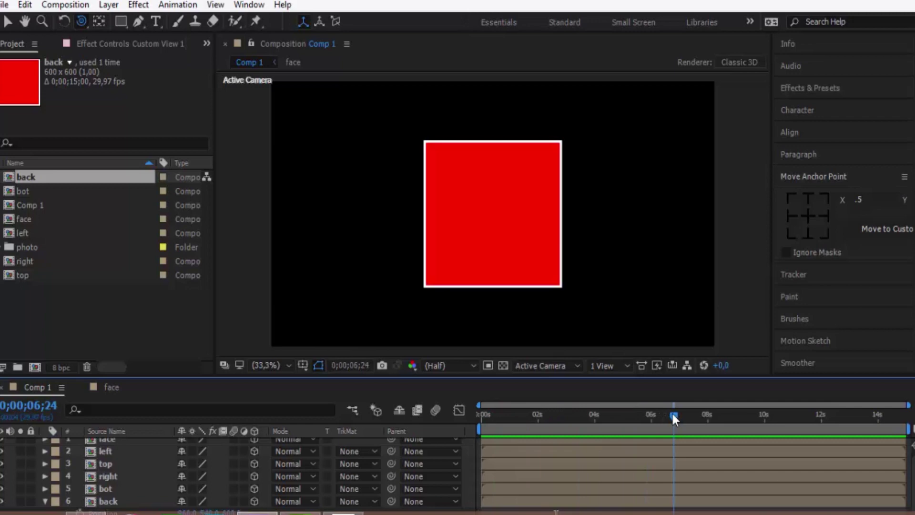
drag(673, 417, 611, 424)
drag(611, 424, 509, 441)
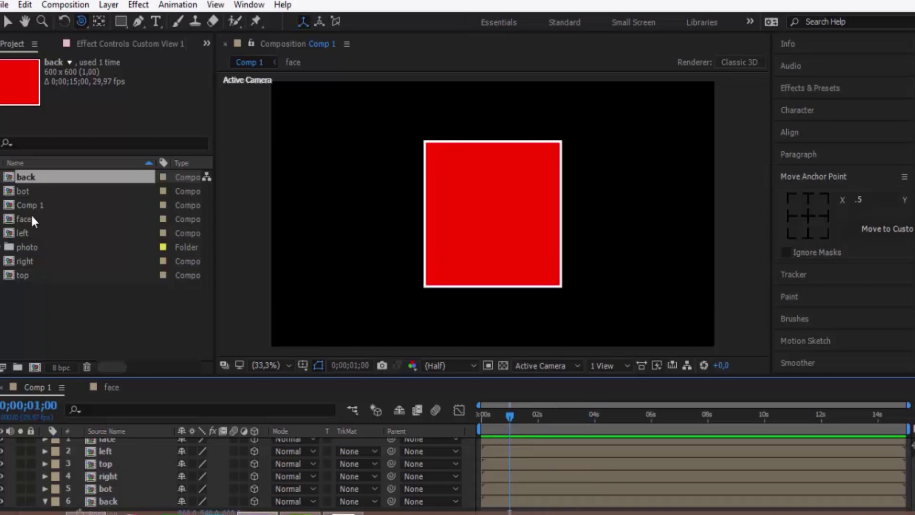
Open the face composition from its layer in Comp 1 and deselect its shape layer.
click(124, 439)
double_click(122, 437)
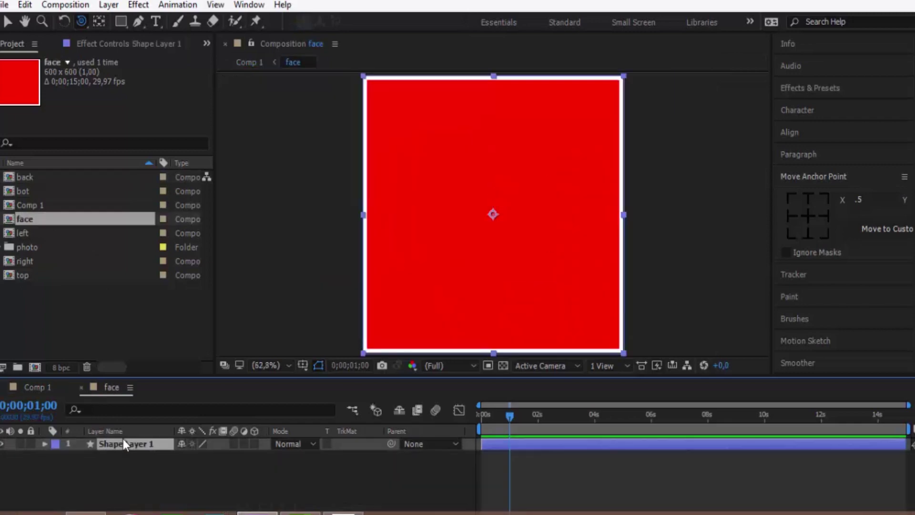
click(198, 467)
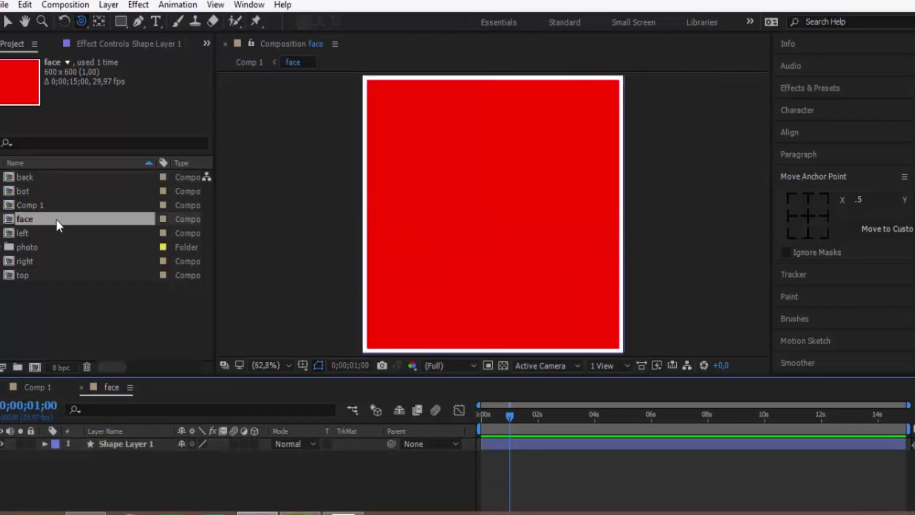
Preview the images in the photo folder and add pexels-photo-300957.jpeg to the face composition below Shape Layer 1.
double_click(14, 247)
click(47, 261)
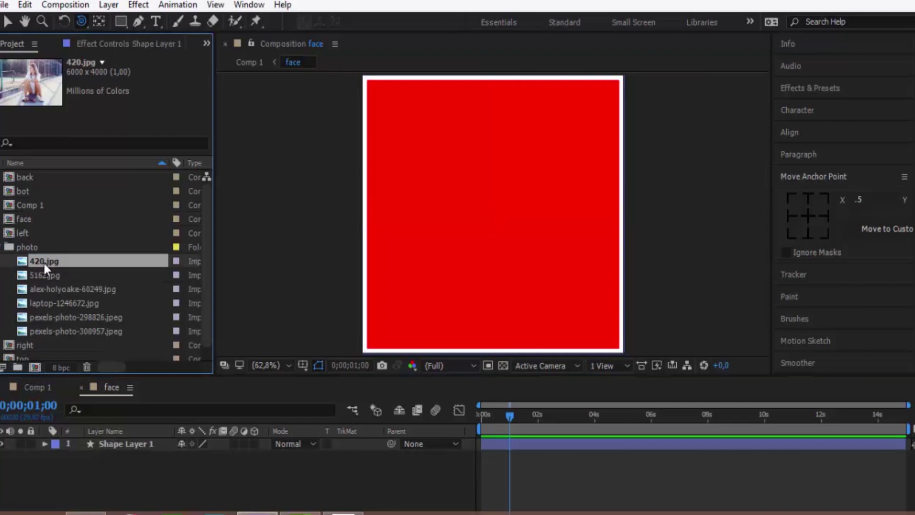
click(47, 274)
click(50, 287)
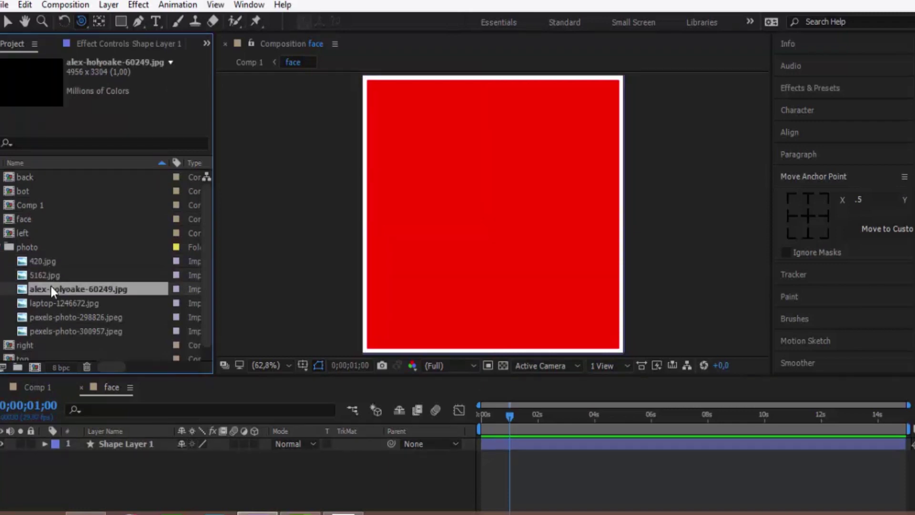
click(53, 304)
click(58, 318)
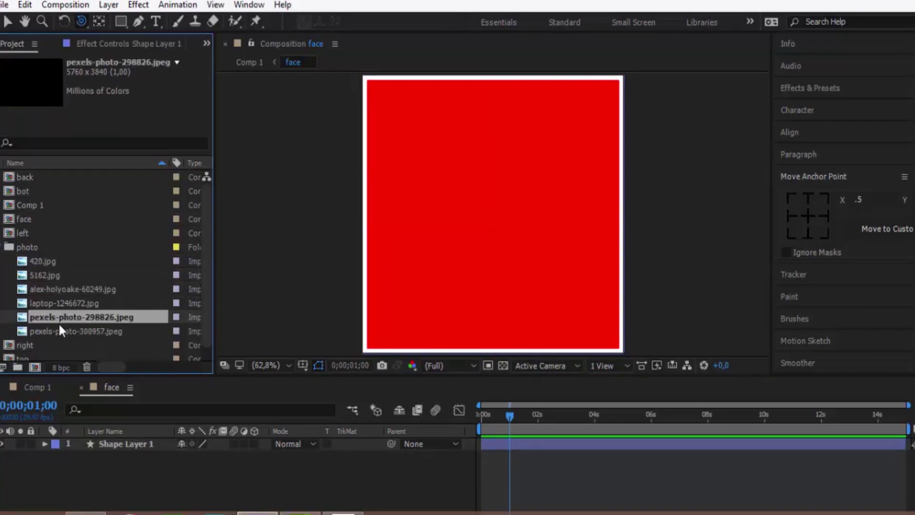
click(59, 330)
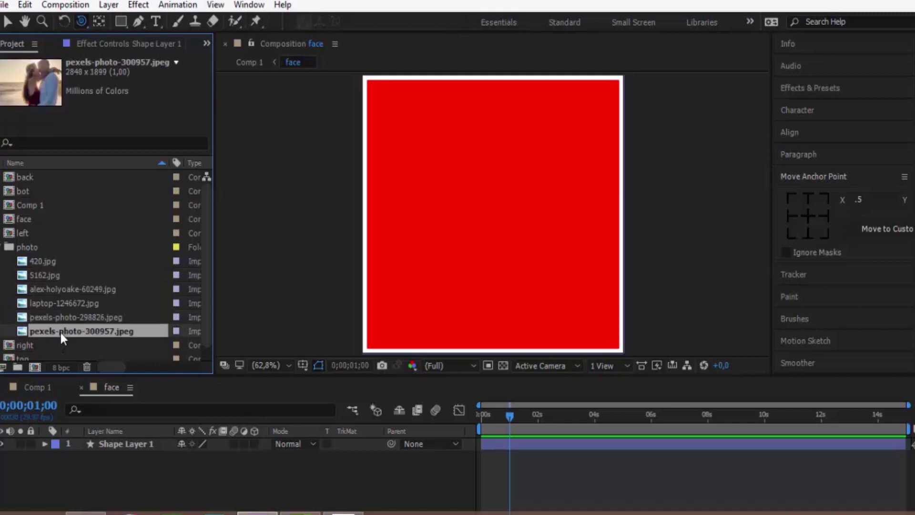
drag(59, 330, 119, 467)
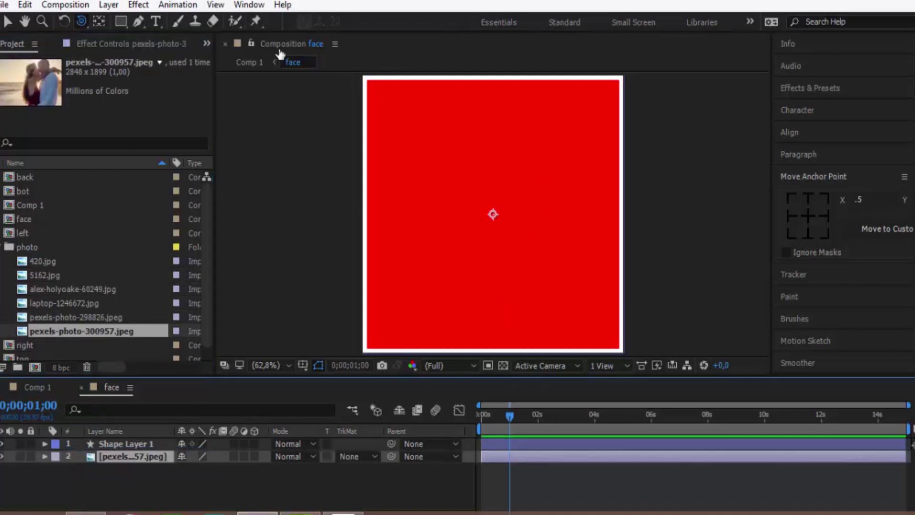
Set the fill of Shape Layer 1 in the face composition to None, keeping its white stroke.
click(114, 444)
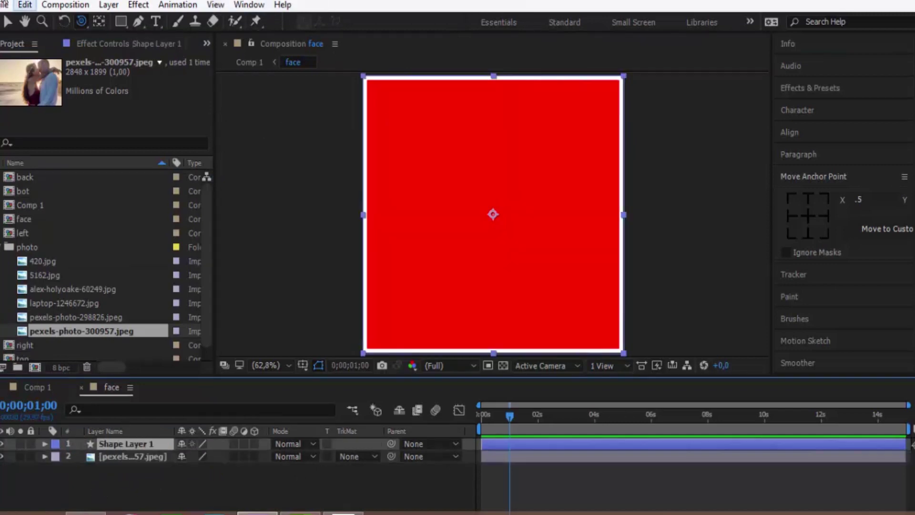
click(7, 21)
click(455, 23)
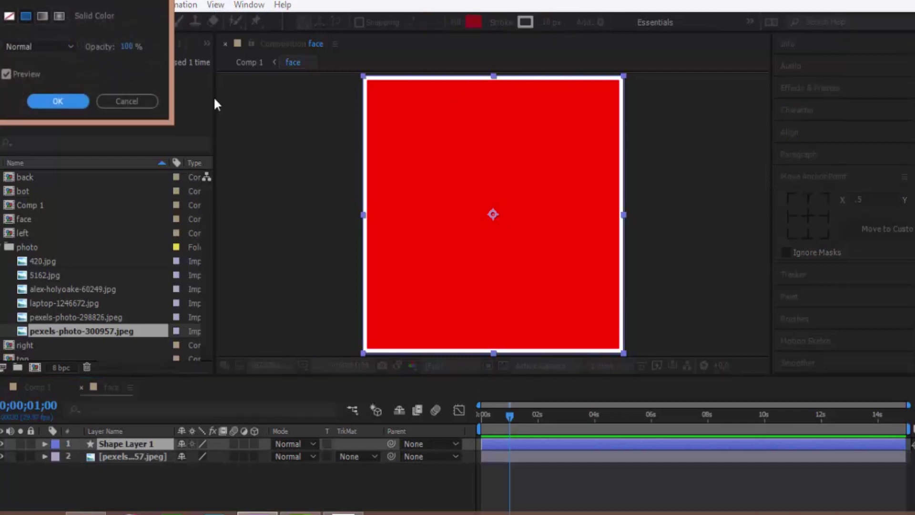
click(9, 15)
click(45, 101)
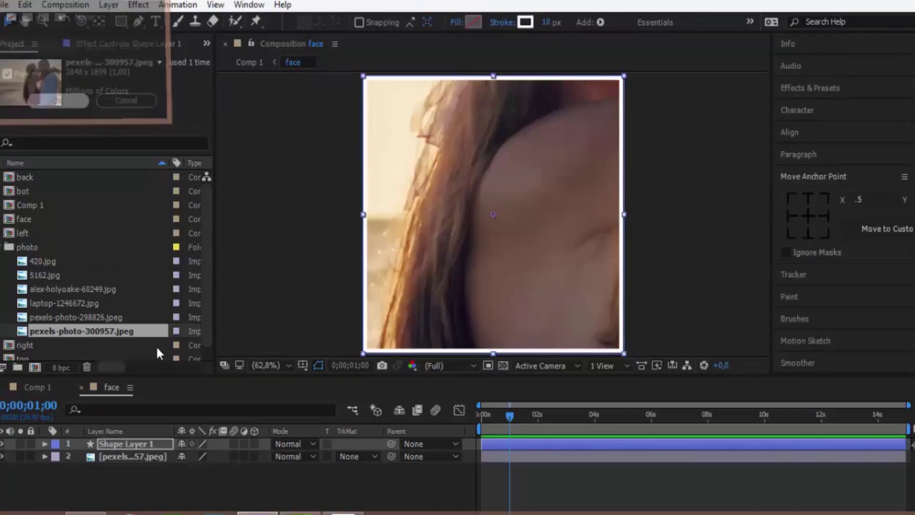
Scale the couple photo to 33%, shift it left to center the couple in the frame, and close the face composition.
click(149, 456)
key(s)
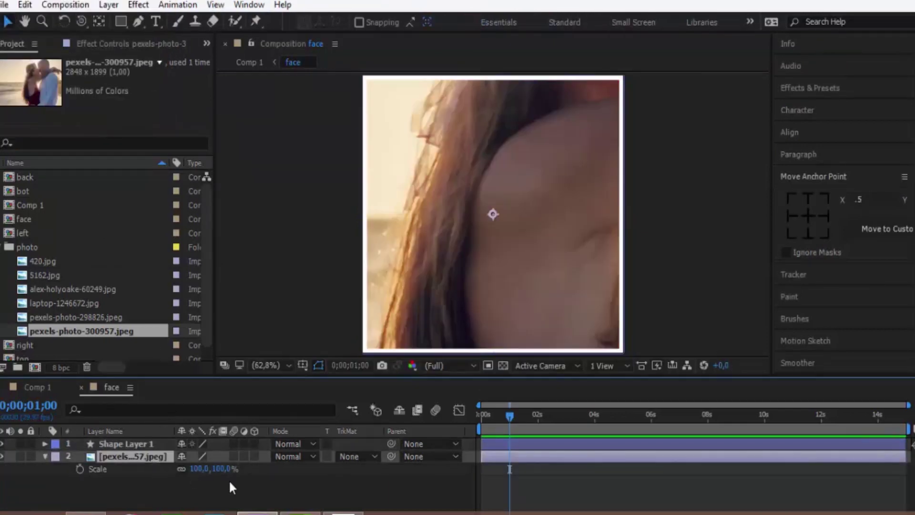
drag(229, 475, 193, 477)
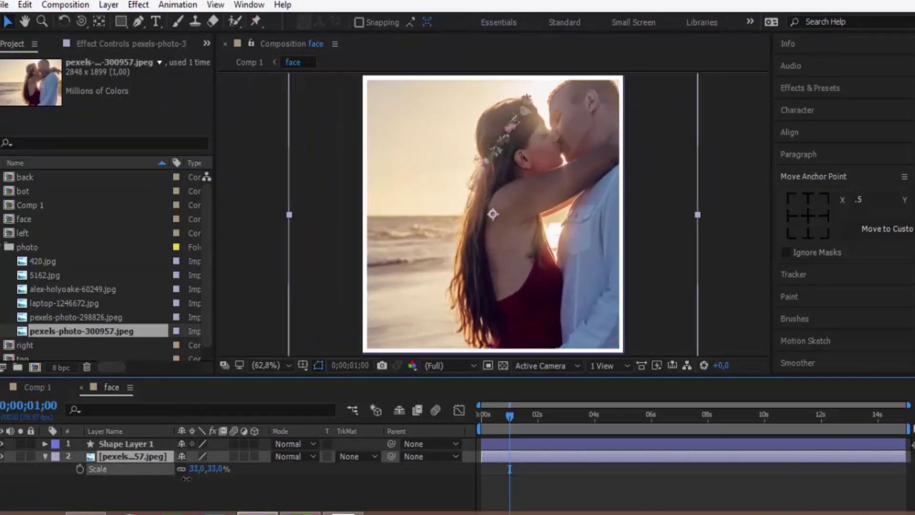
drag(515, 251, 478, 251)
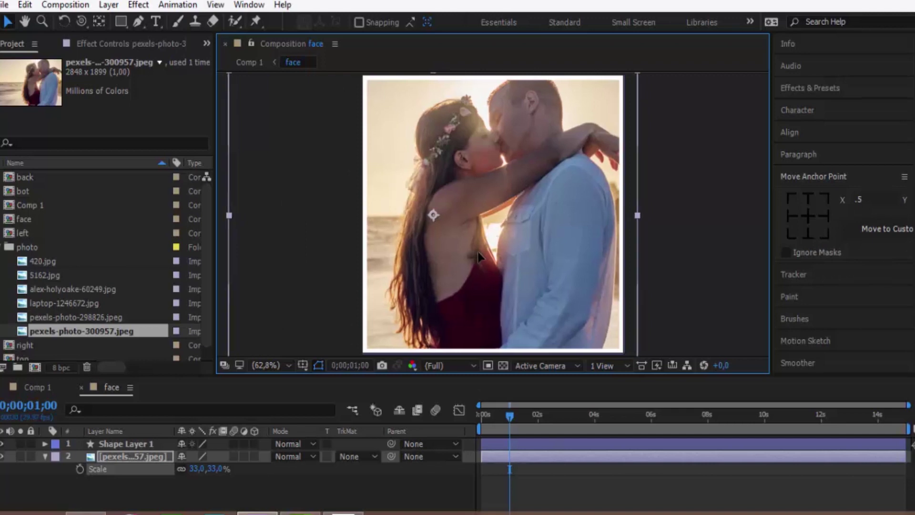
click(619, 358)
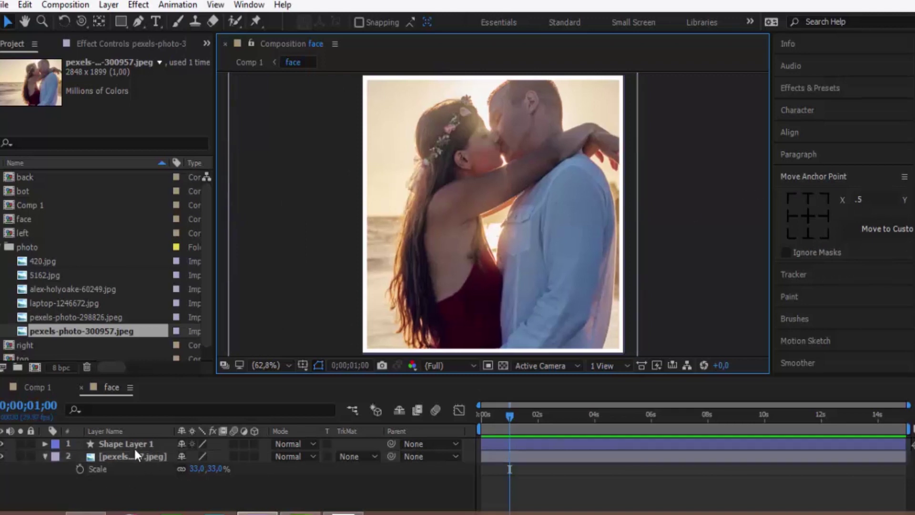
click(82, 389)
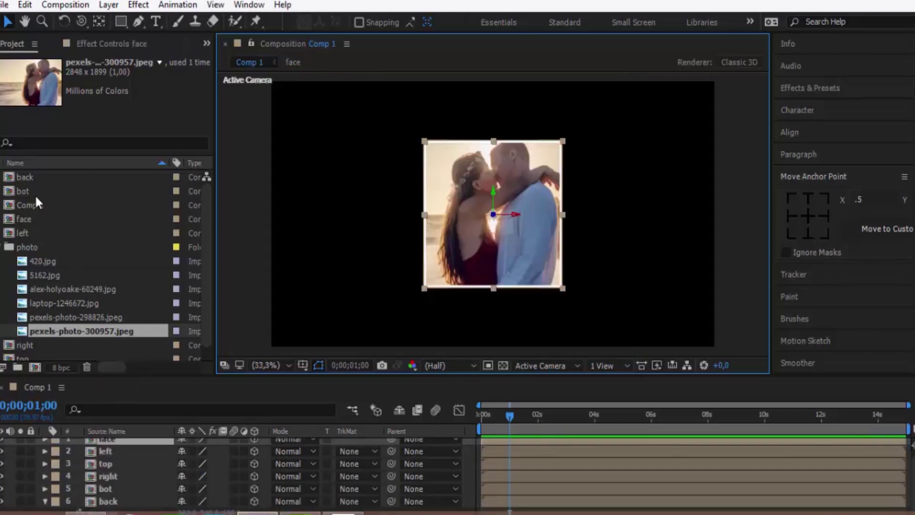
Open the left composition and add laptop-1246672.jpg below Shape Layer 1.
double_click(30, 235)
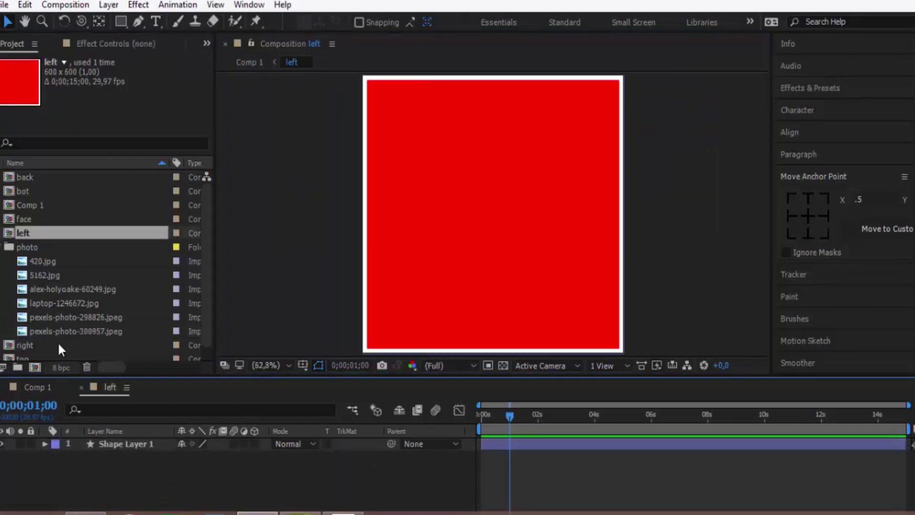
click(55, 304)
drag(55, 304, 167, 490)
Set the fill of Shape Layer 1 in the left composition to None.
click(122, 447)
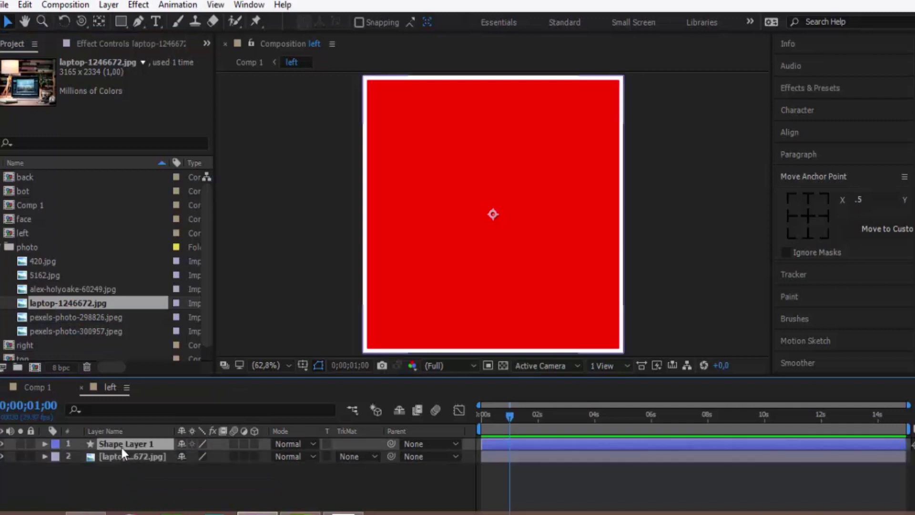
click(458, 22)
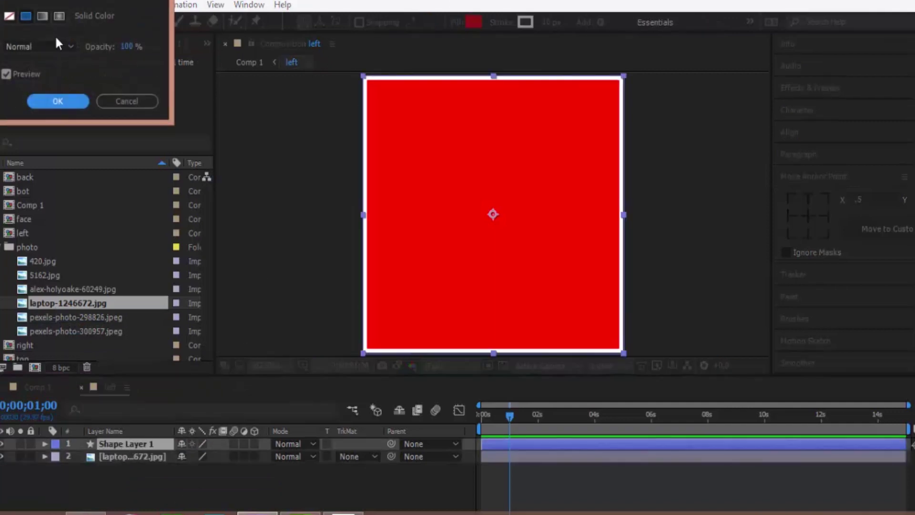
click(11, 18)
click(67, 105)
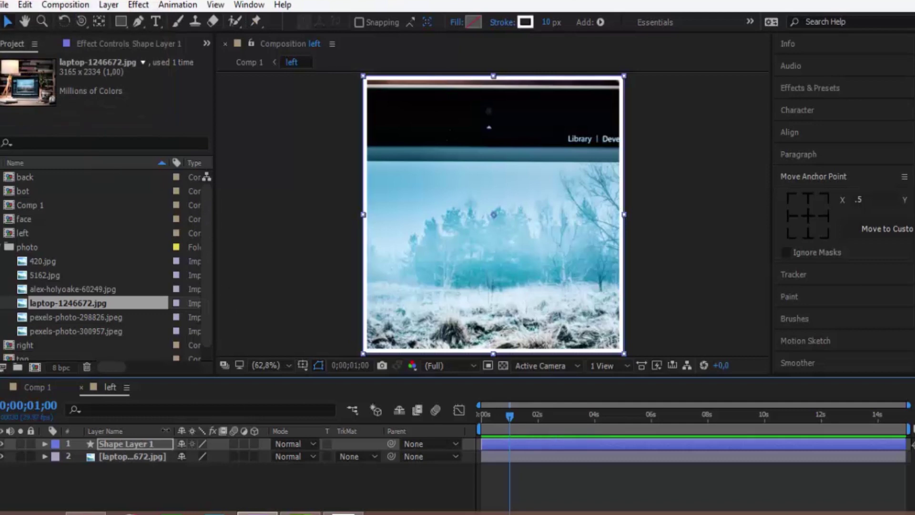
Scale the laptop photo layer to 26% so it fits the square frame.
click(132, 458)
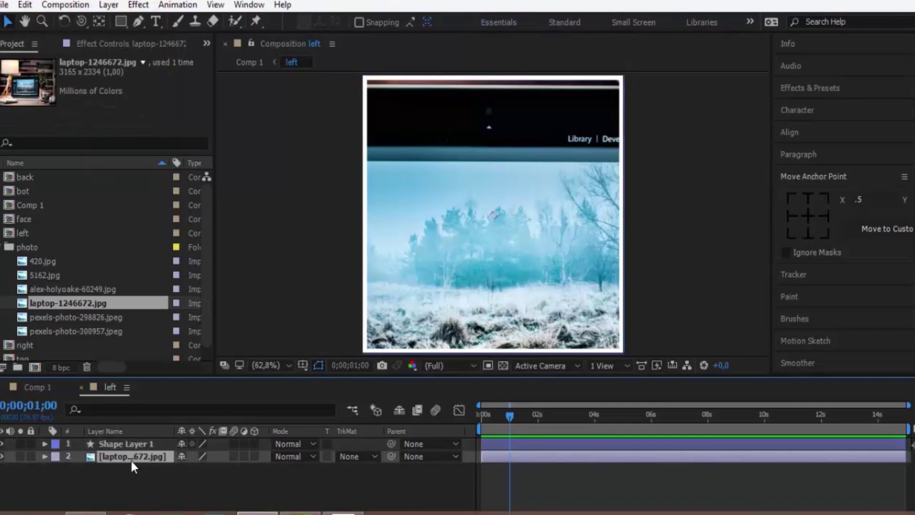
key(s)
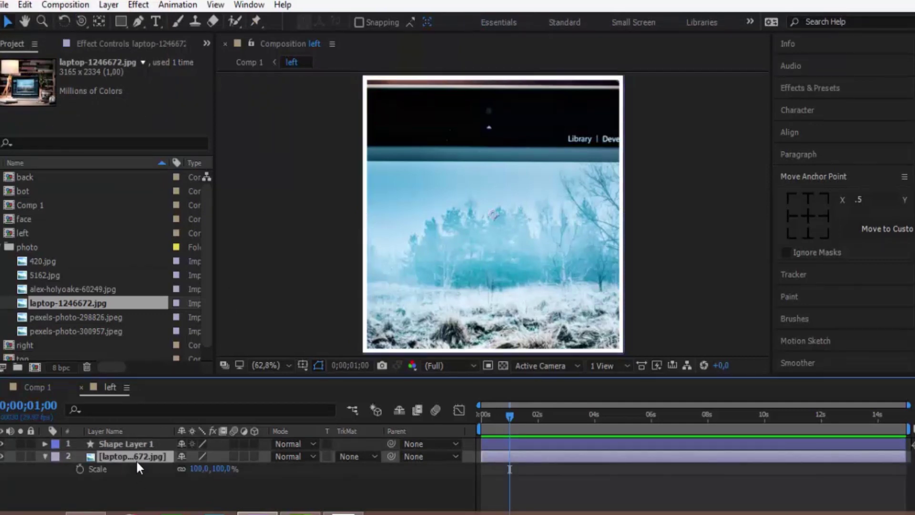
drag(215, 469, 168, 472)
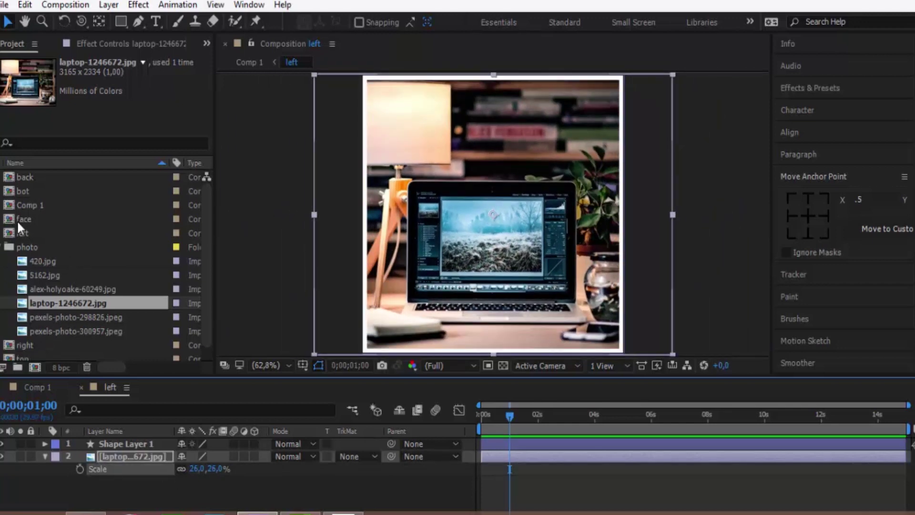
Open the bot composition and set the fill of its Shape Layer 1 to None.
click(36, 192)
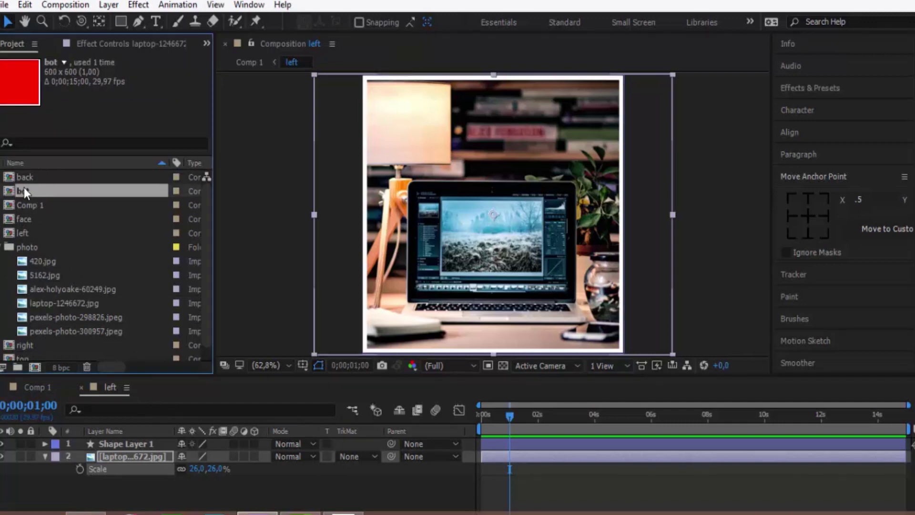
double_click(24, 191)
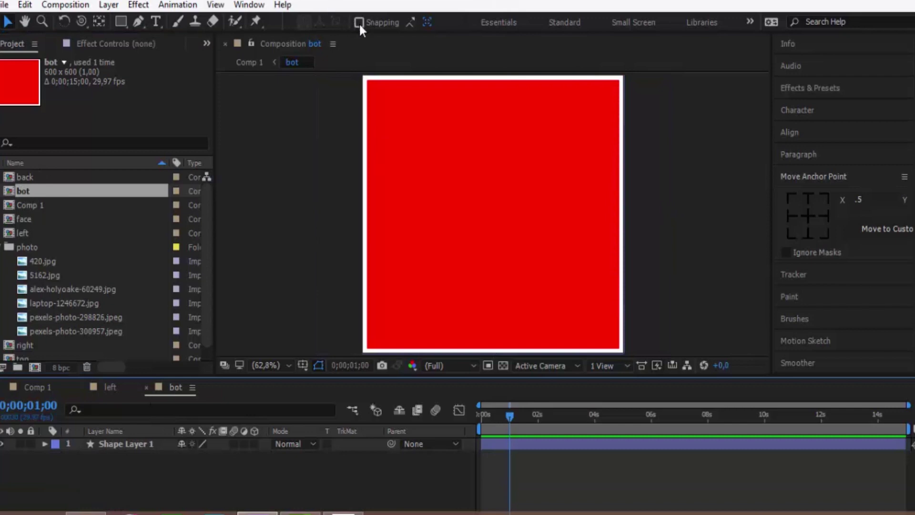
click(98, 444)
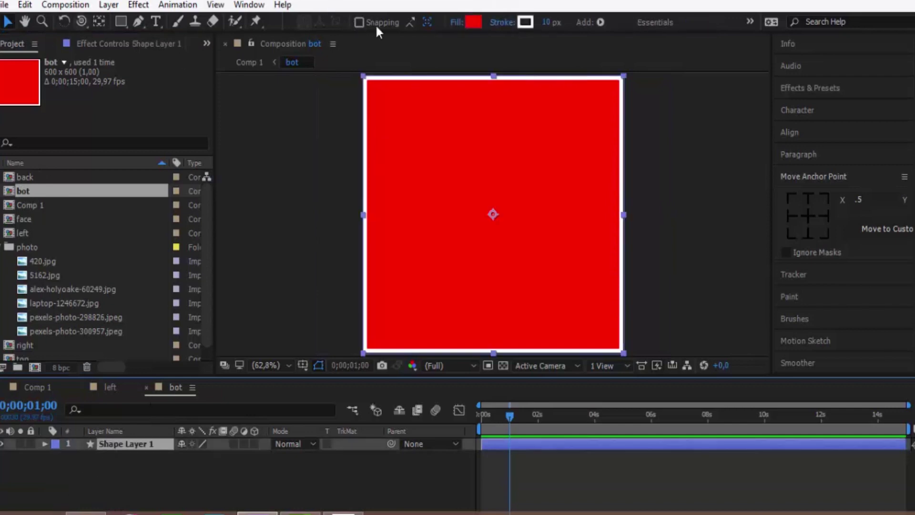
click(457, 23)
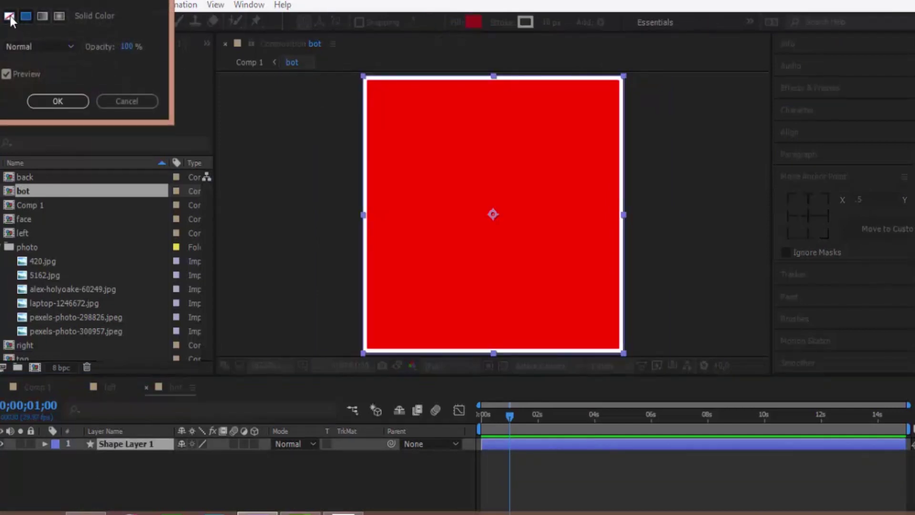
click(10, 16)
click(58, 103)
Preview the photos in the photo folder and add the graffiti portrait ending in 60249.jpg below Shape Layer 1 in the bot composition.
click(41, 260)
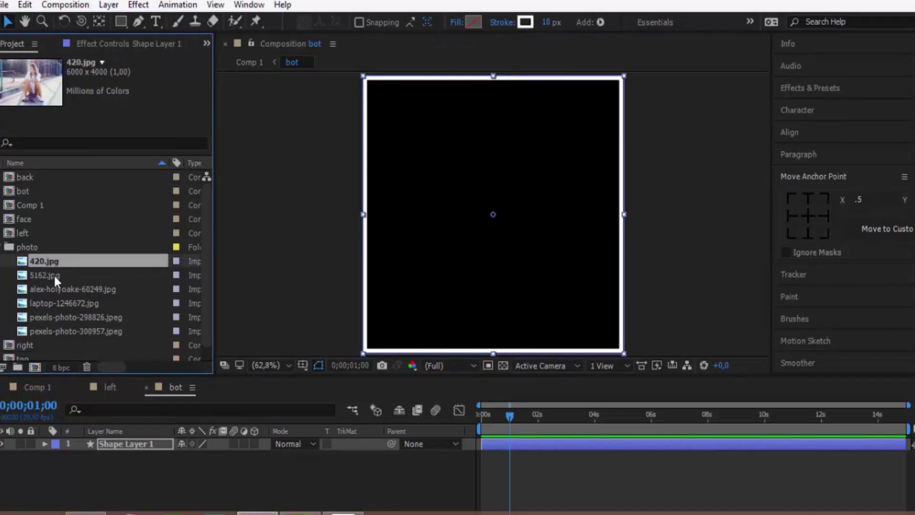
click(55, 276)
click(53, 290)
drag(53, 293, 157, 481)
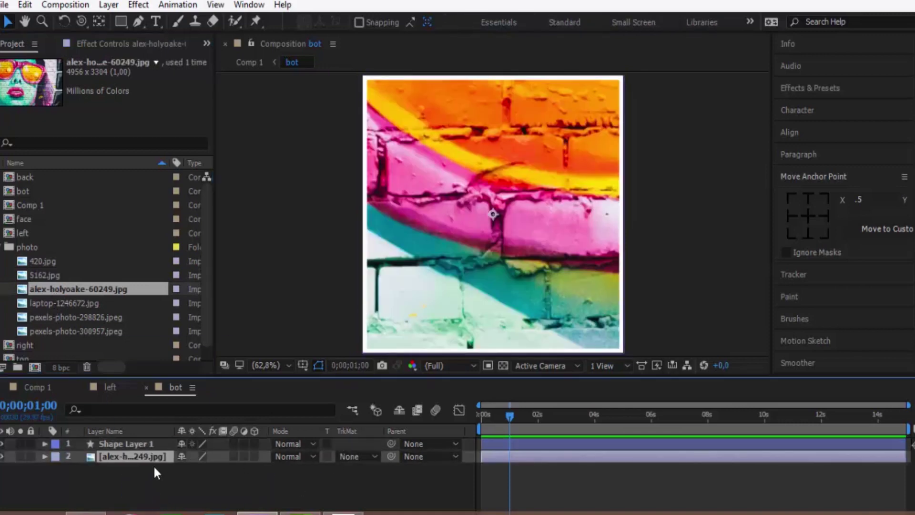
Scale the graffiti photo to 19%, shift it left within the frame, and close the bot and left compositions.
key(s)
drag(215, 472, 168, 472)
drag(408, 267, 351, 269)
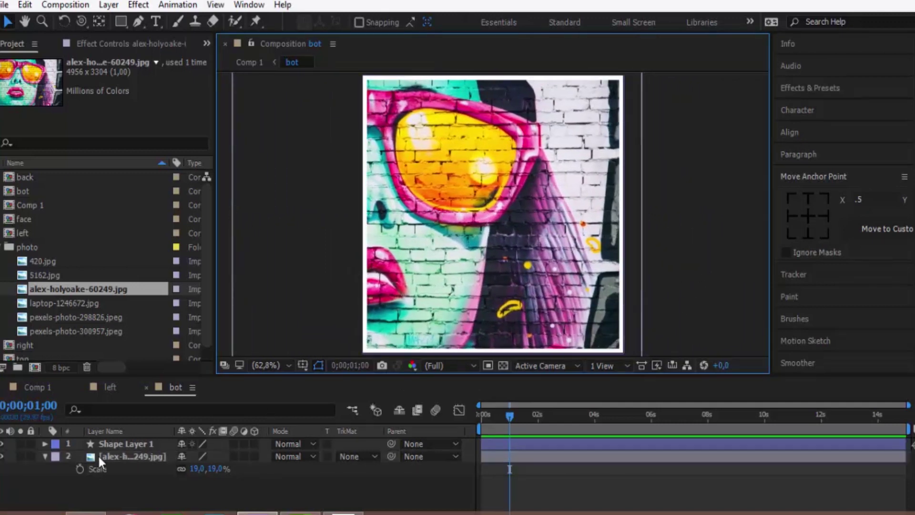
click(47, 454)
click(47, 455)
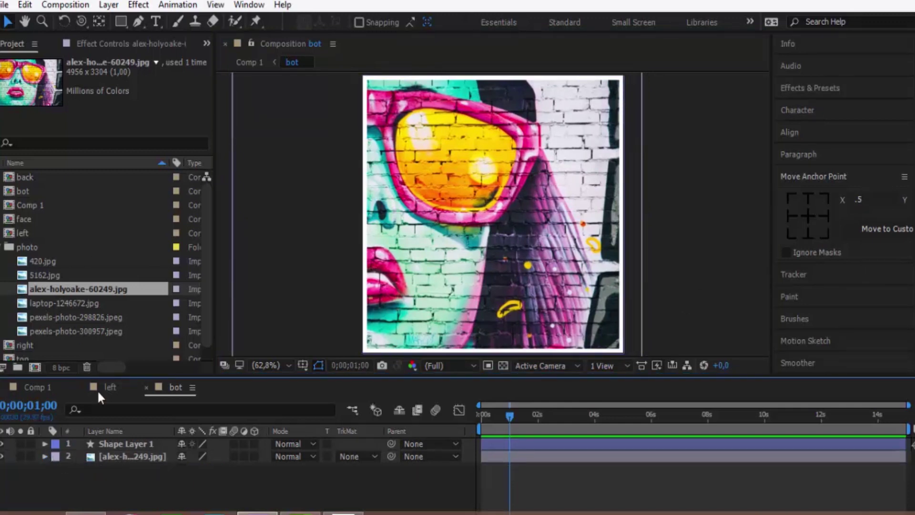
click(145, 386)
click(83, 387)
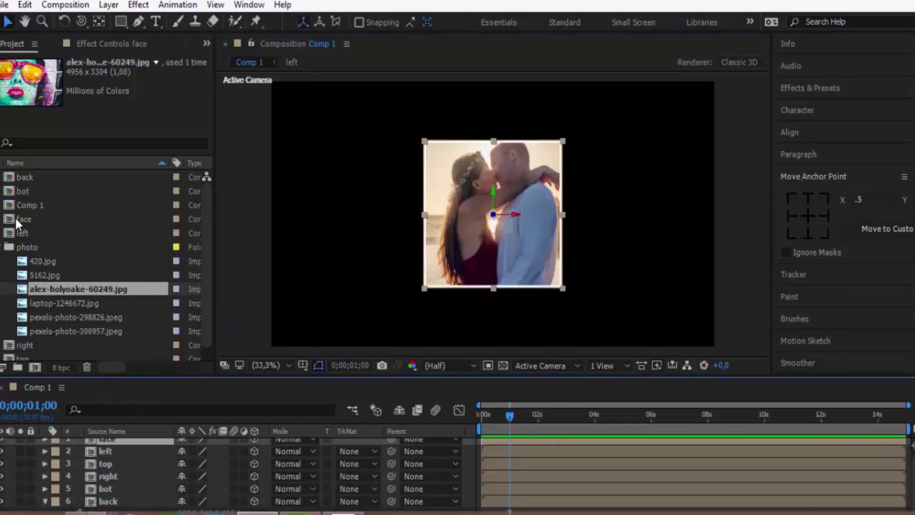
Open the back composition and set the fill of its Shape Layer 1 to None.
click(24, 192)
double_click(33, 180)
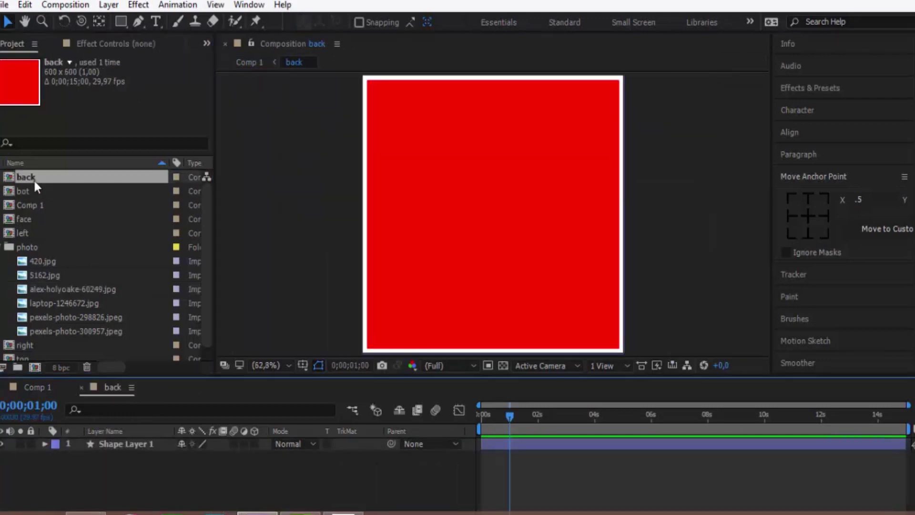
click(110, 444)
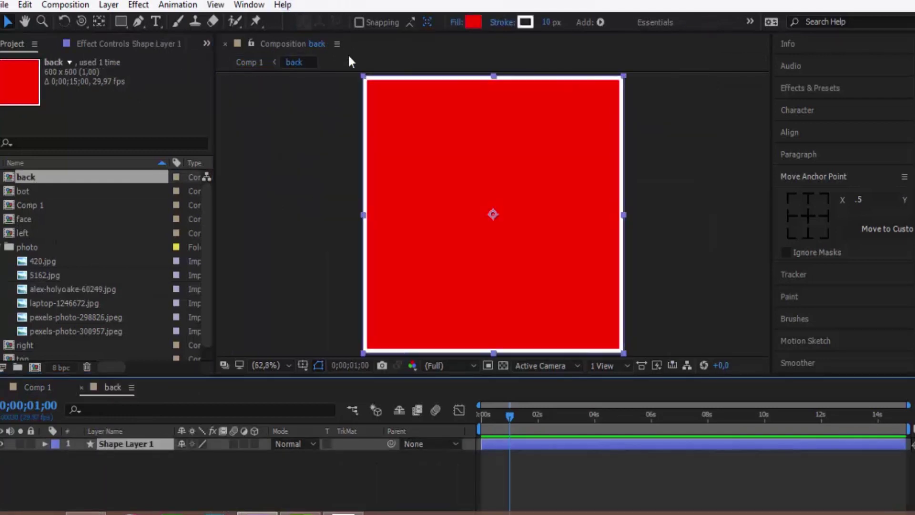
click(457, 22)
click(9, 16)
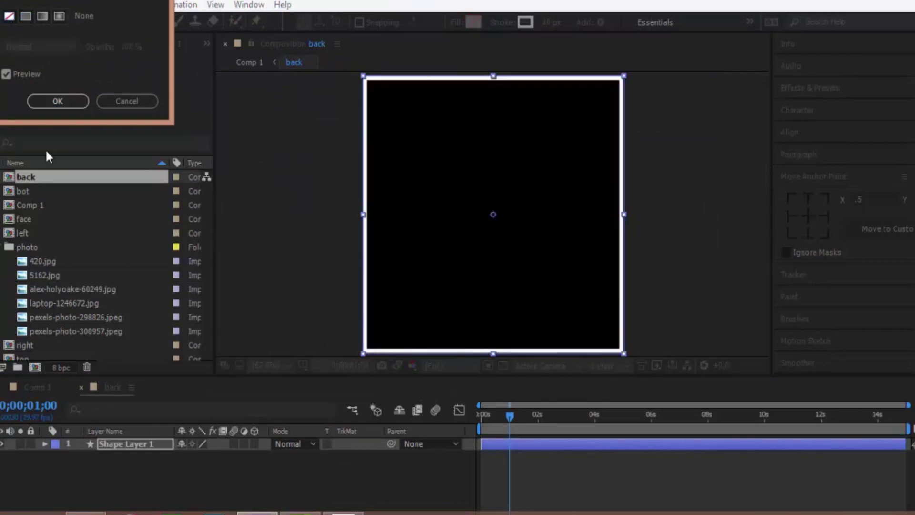
click(53, 98)
Add 5162.jpg from the photo folder to the back composition below Shape Layer 1.
click(55, 302)
click(55, 275)
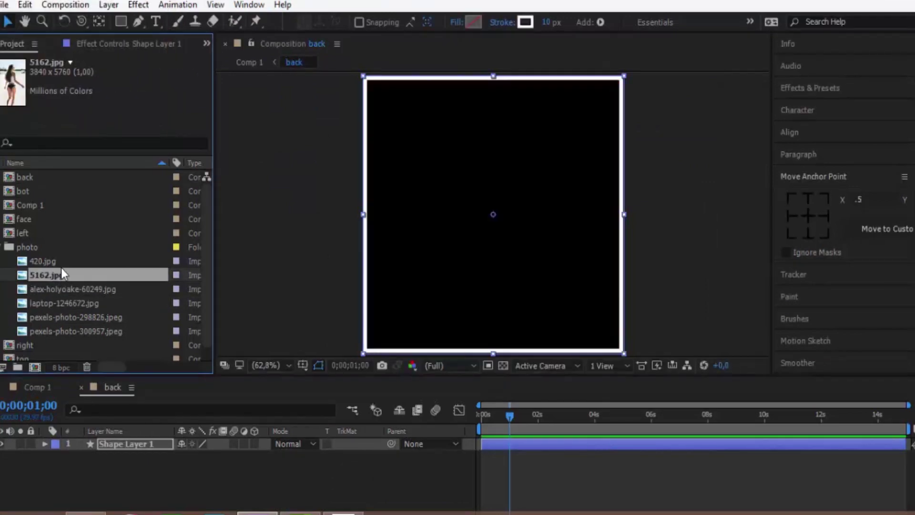
drag(58, 273, 119, 482)
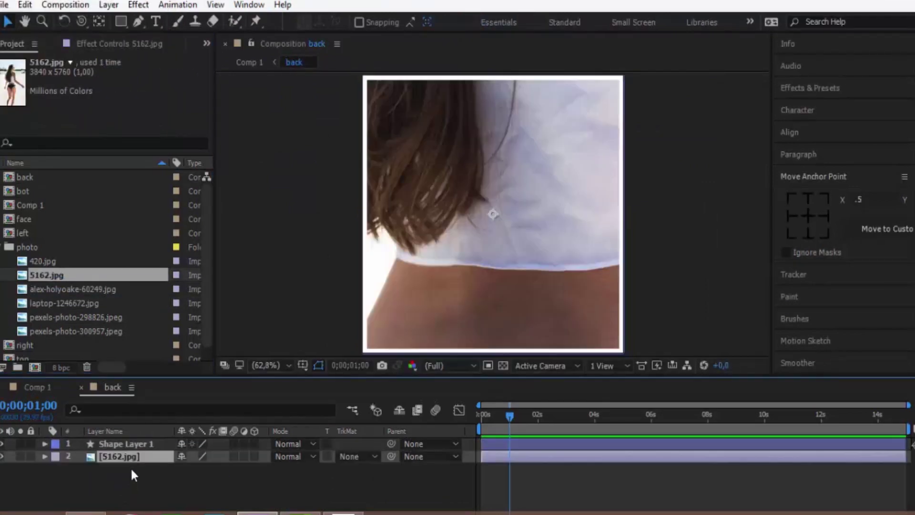
Scale the 5162.jpg layer to 20%, move it down to frame the woman's head and torso, and close the back composition.
key(s)
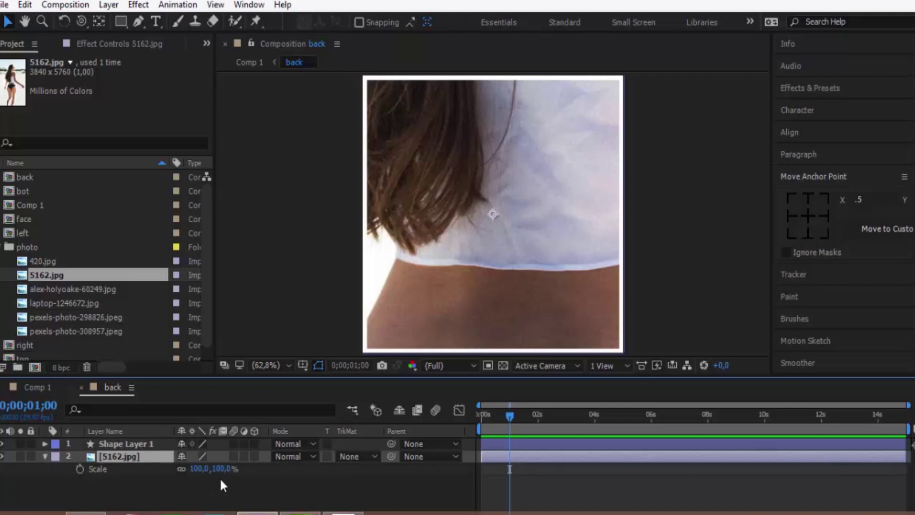
drag(200, 468, 171, 470)
drag(514, 174, 520, 228)
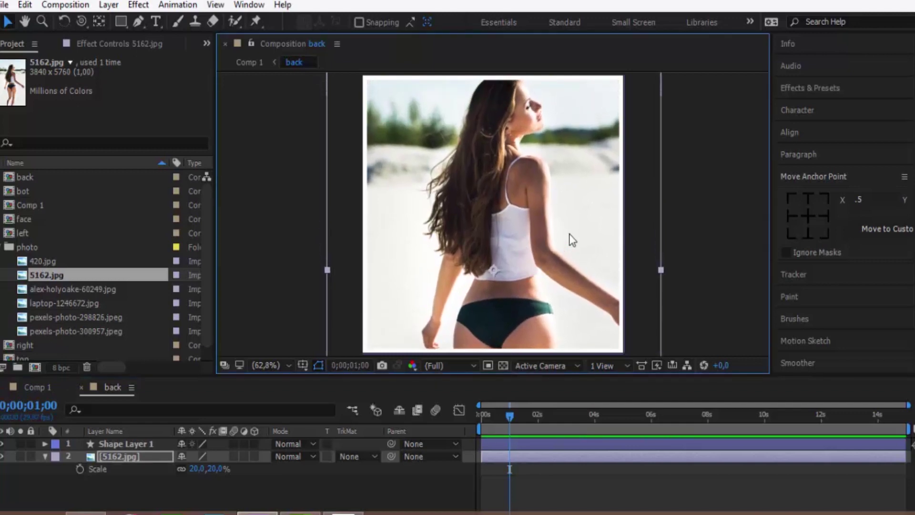
click(82, 387)
Check the thumbnails of the side compositions for placed photos and select the right composition.
click(41, 177)
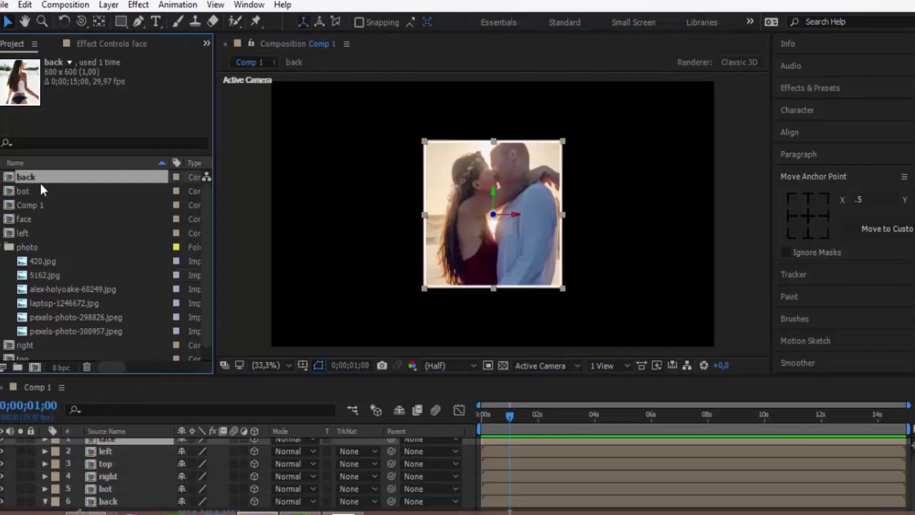
click(39, 191)
click(42, 205)
click(46, 218)
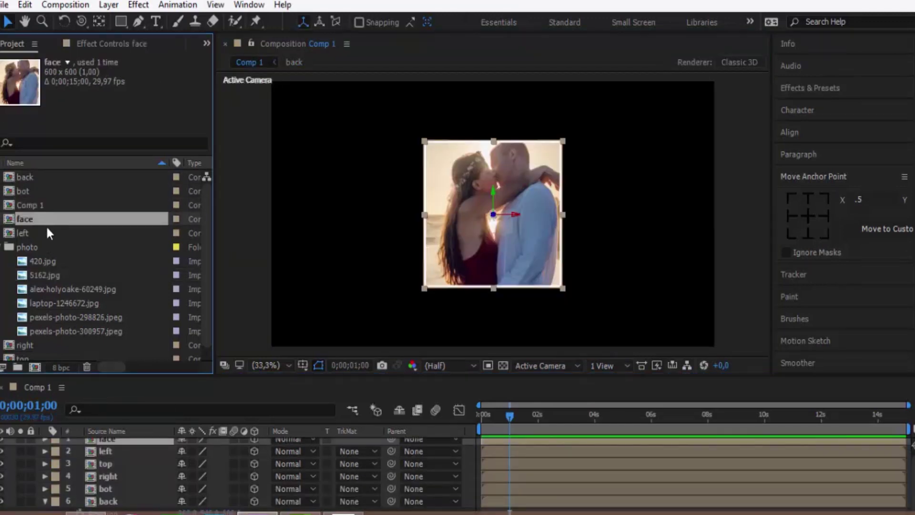
click(45, 232)
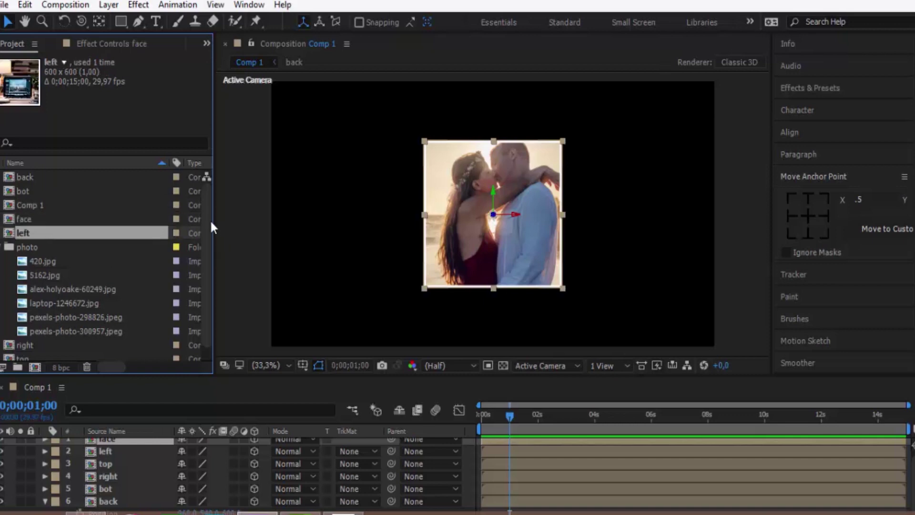
scroll(209, 291, down, 1)
click(30, 334)
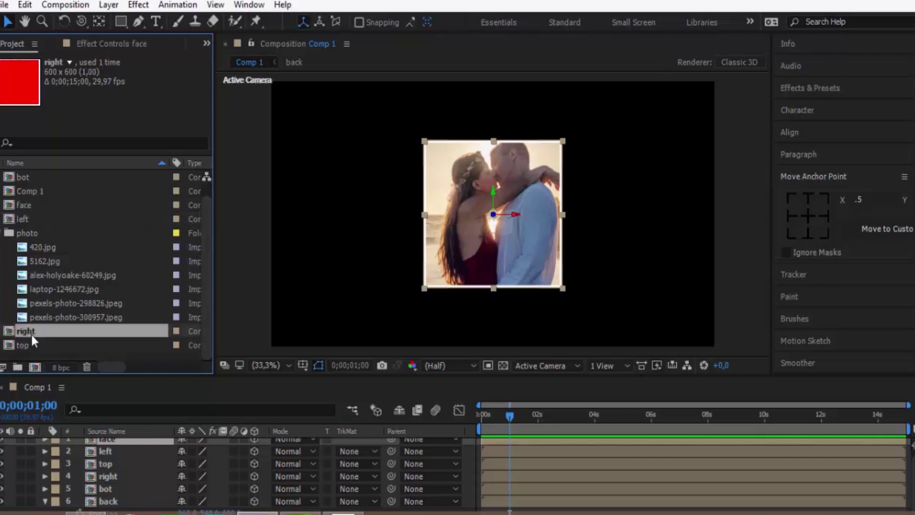
Open the right composition and set the fill of its Shape Layer 1 to None.
double_click(32, 334)
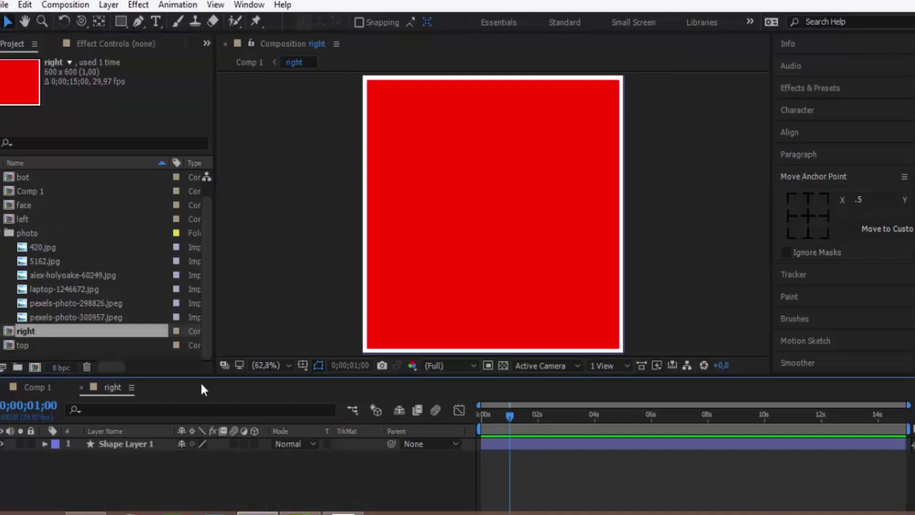
click(130, 444)
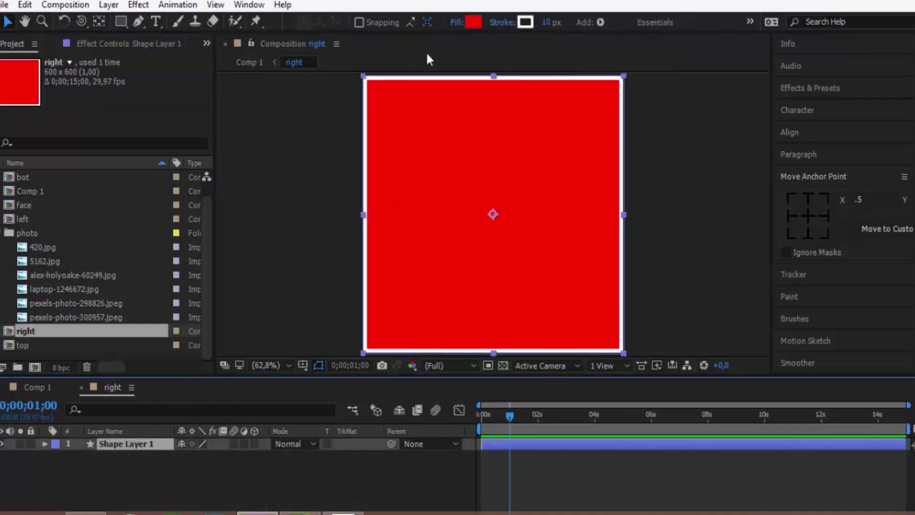
click(457, 23)
click(9, 15)
click(52, 101)
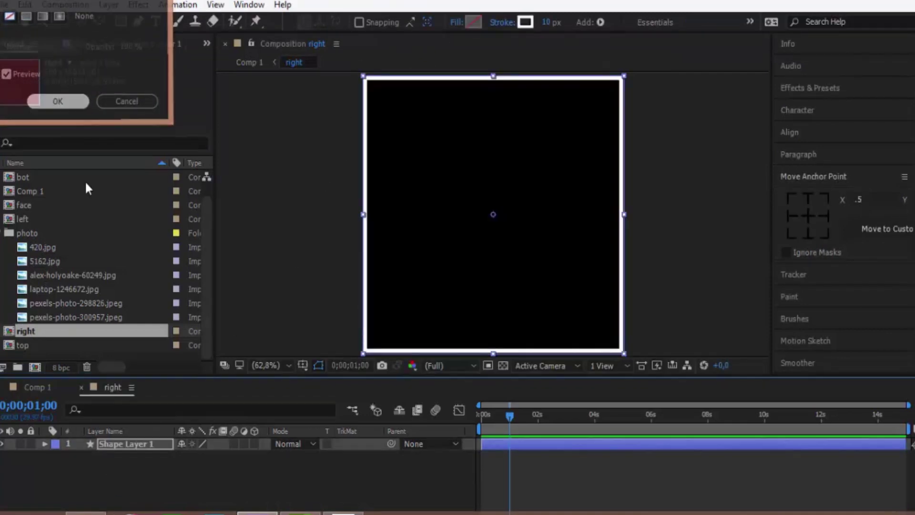
Add 420.jpg from the photo folder to the right composition below Shape Layer 1.
click(42, 260)
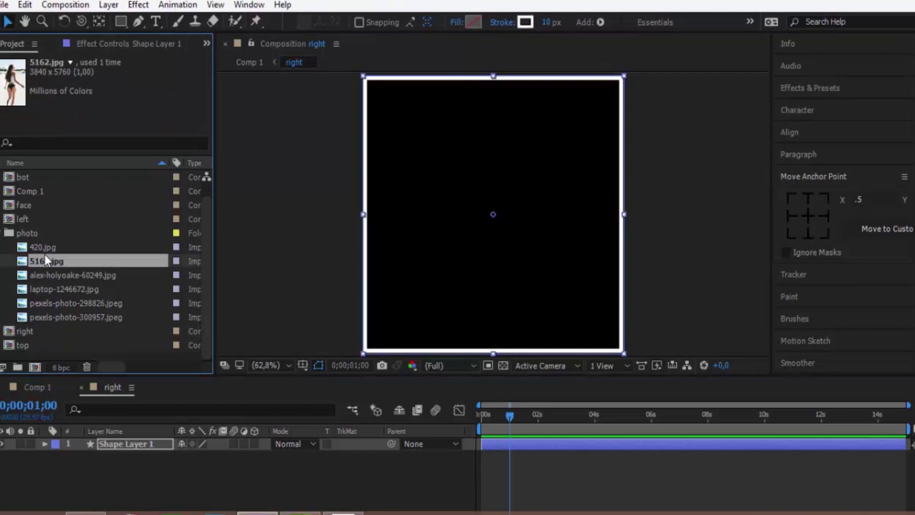
click(44, 247)
drag(44, 248, 109, 507)
Scale the 420.jpg layer to 15% and close the right composition.
key(s)
drag(217, 468, 168, 473)
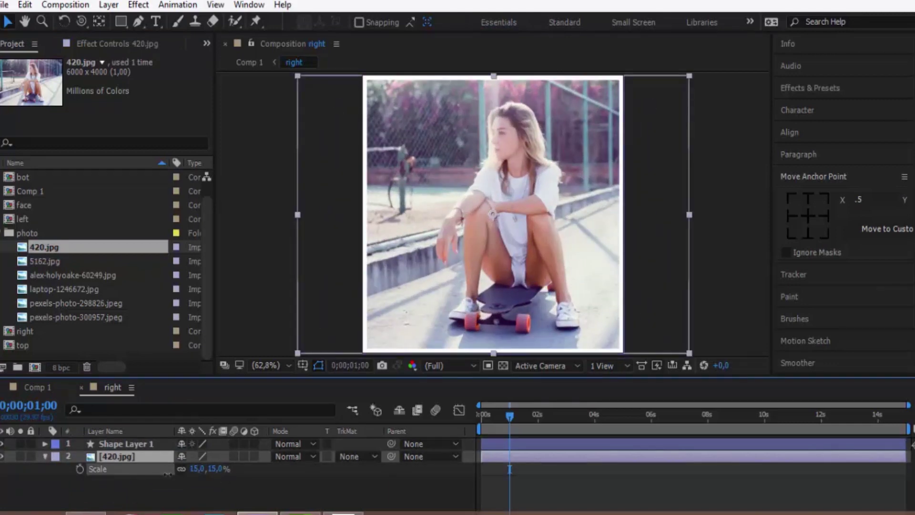
click(725, 218)
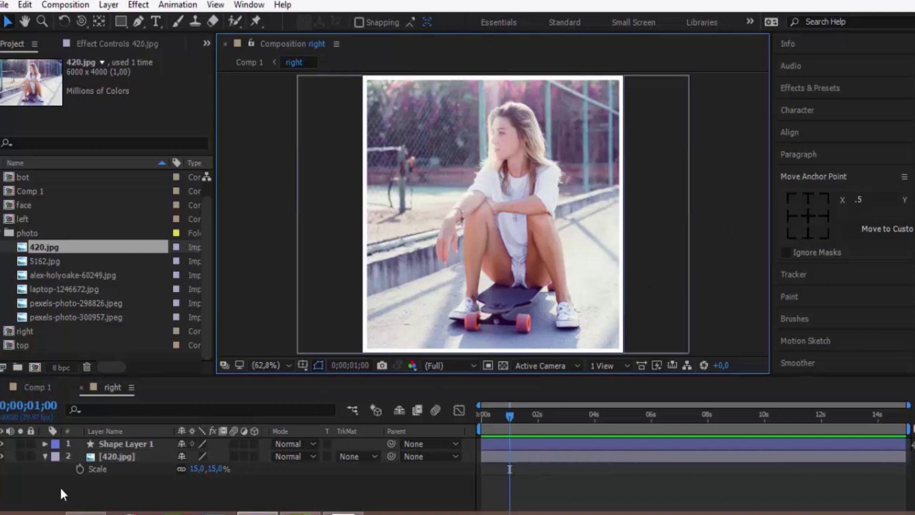
click(45, 456)
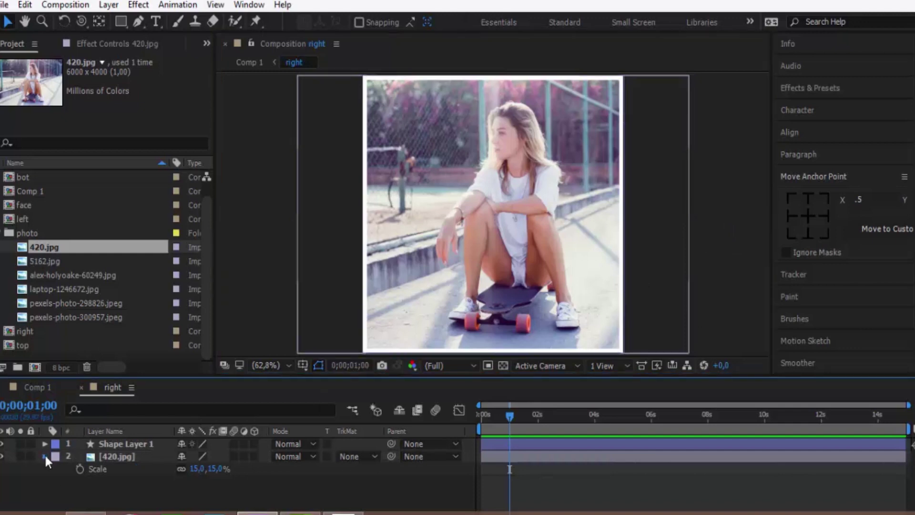
click(16, 341)
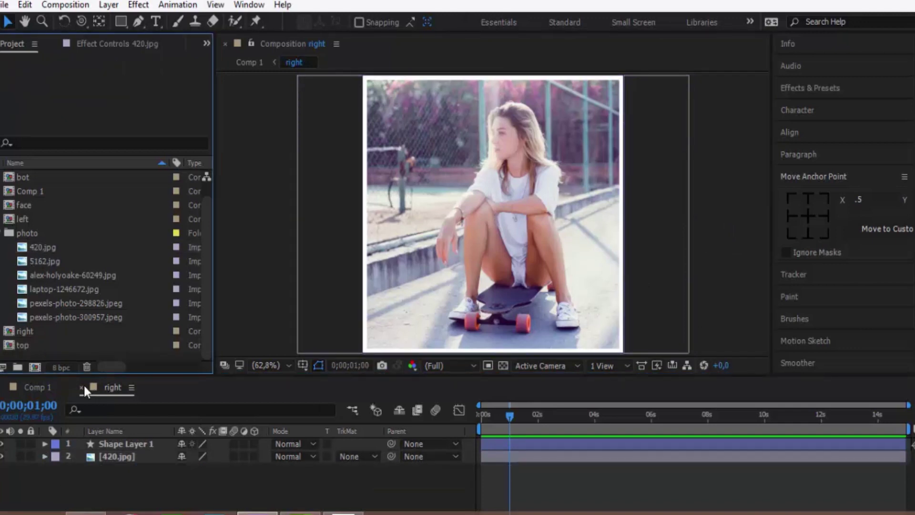
click(84, 385)
Open the top composition and set the fill of its Shape Layer 1 to None.
double_click(30, 346)
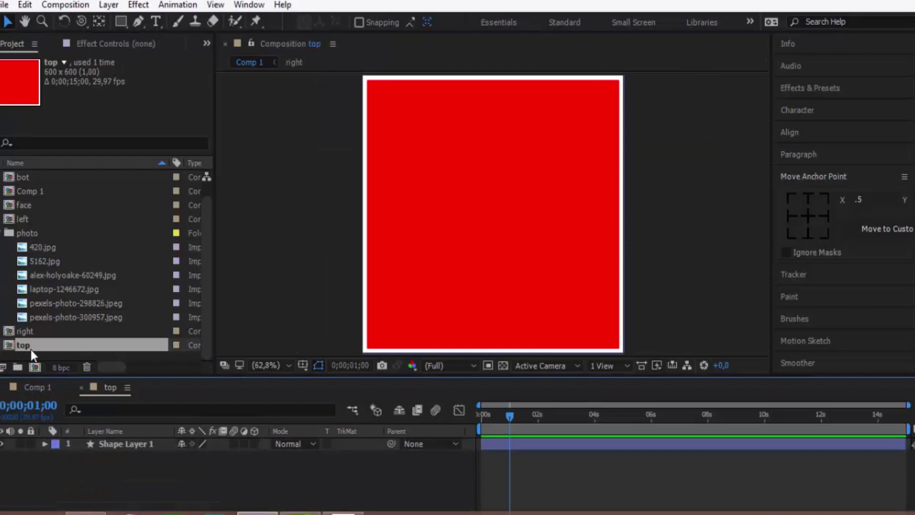
click(127, 444)
click(453, 22)
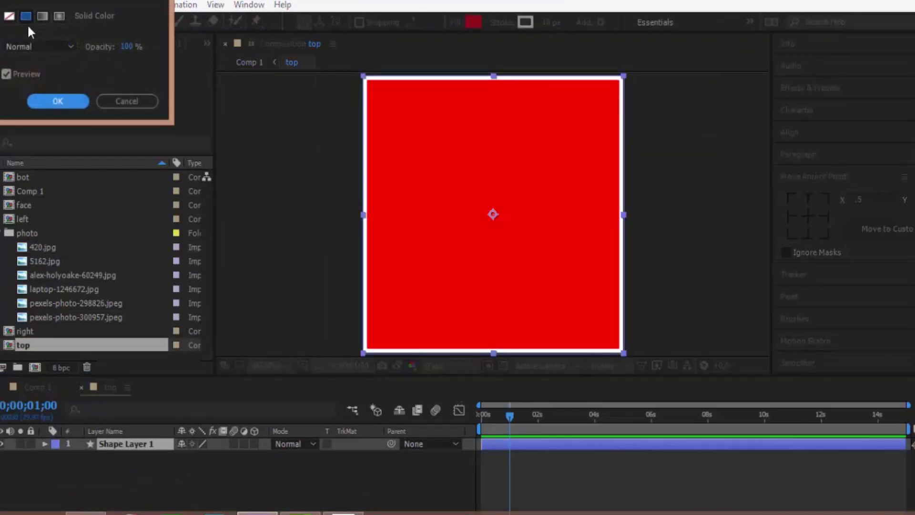
click(9, 16)
click(57, 101)
Add pexels-photo-298826.jpeg from the photo folder to the top composition below Shape Layer 1.
click(42, 320)
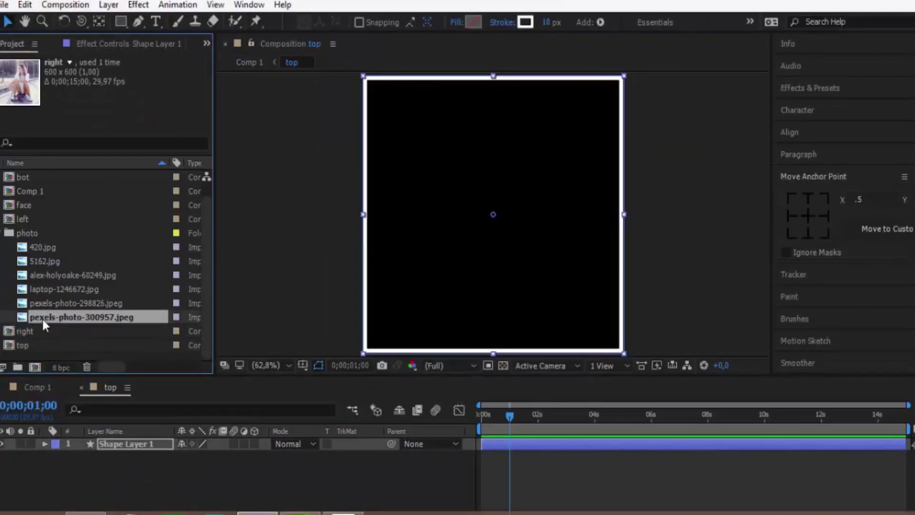
click(41, 301)
drag(41, 302, 107, 464)
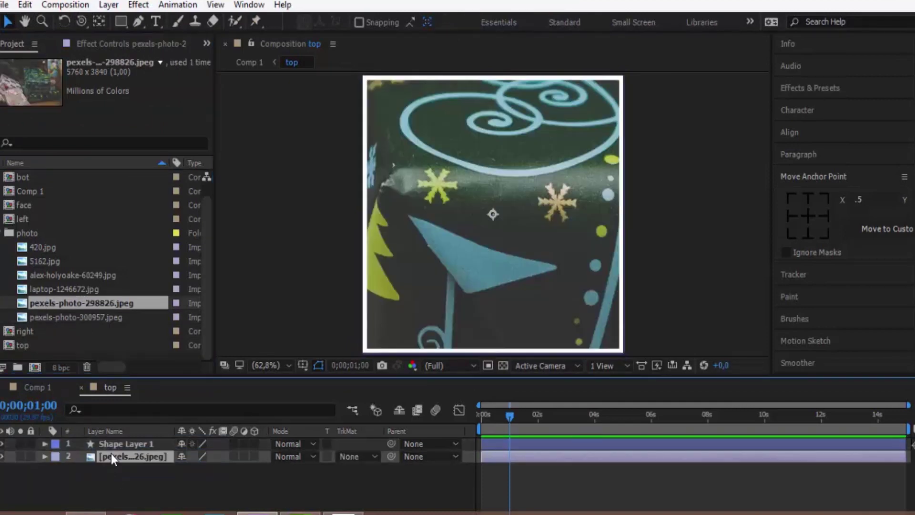
Scale the pexels-photo-298826.jpeg layer to 16% so the gift photo fills the white frame.
key(s)
drag(218, 469, 177, 482)
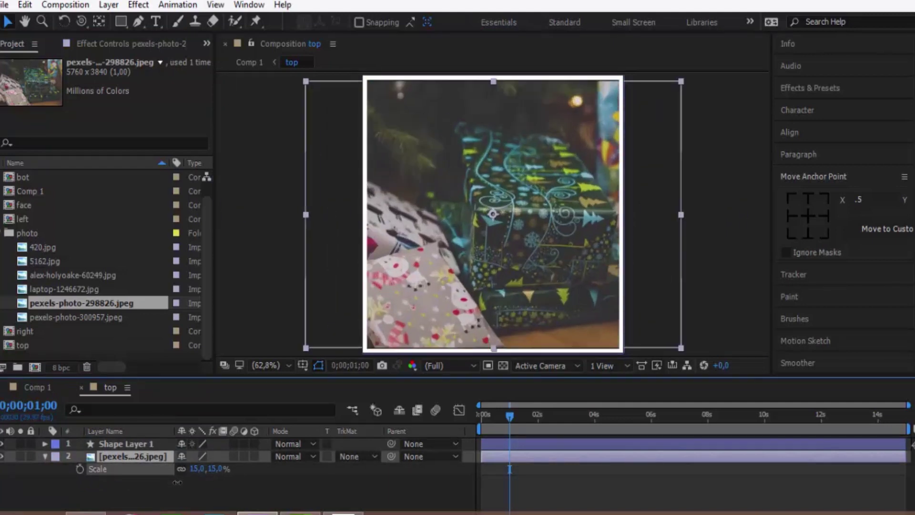
click(735, 270)
mouse_move(450, 295)
mouse_down()
mouse_move(502, 298)
mouse_move(447, 293)
mouse_up()
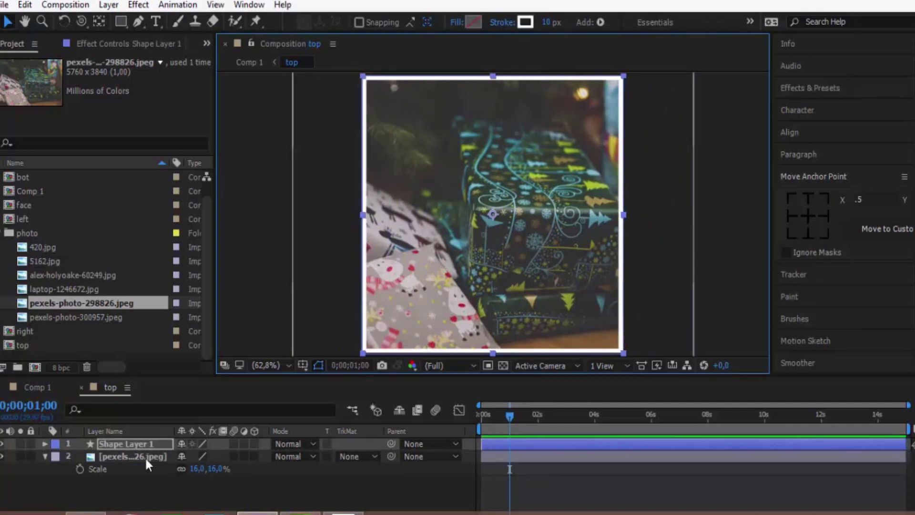
click(24, 5)
click(46, 13)
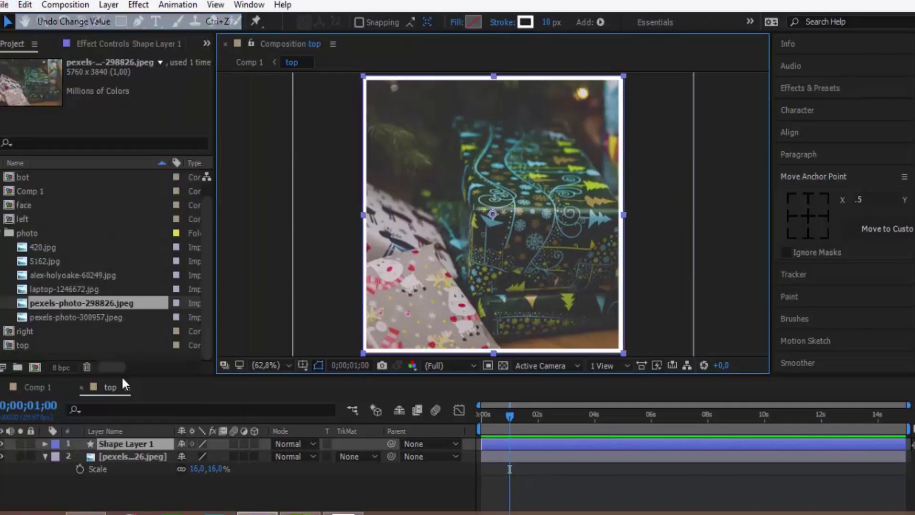
Move the gift photo layer rightward and slightly down so more of the light wrapped present shows in the frame.
click(131, 460)
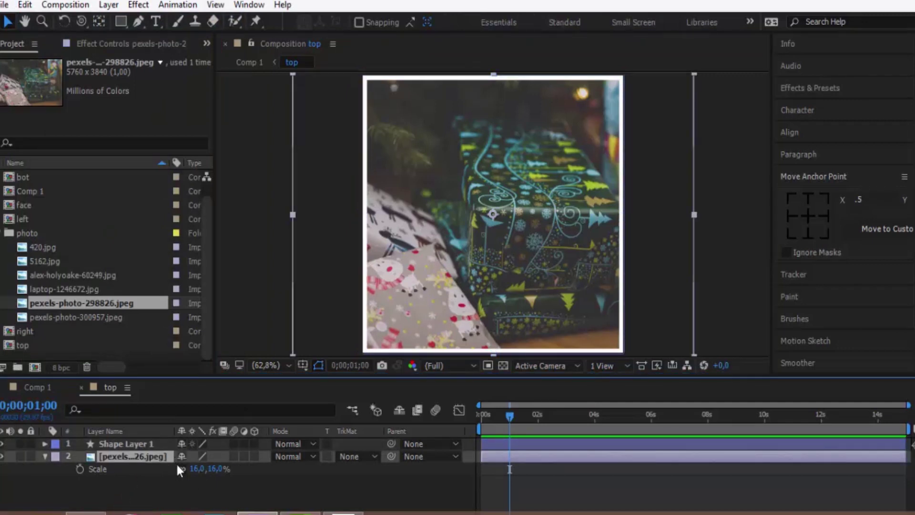
drag(633, 233, 691, 225)
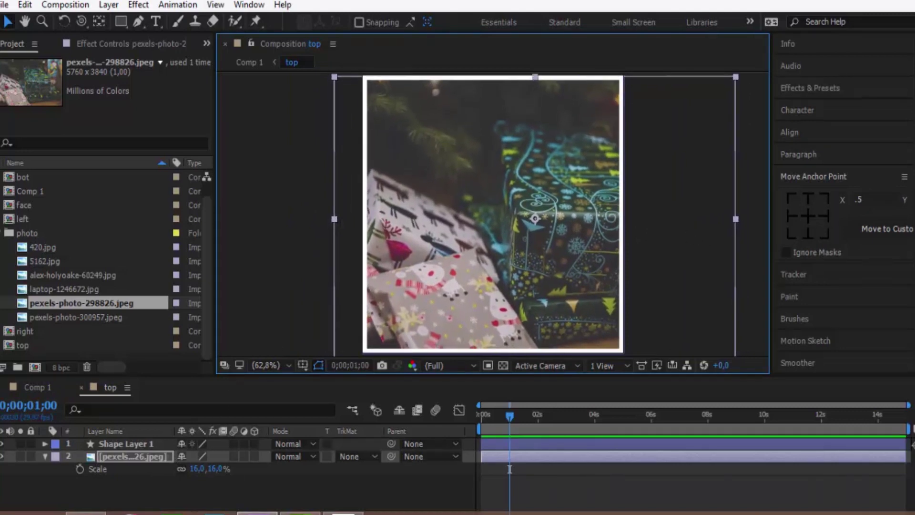
click(127, 416)
Return to Comp 1, switch to Custom View 1 and orbit around the cube to examine its photo sides.
click(44, 385)
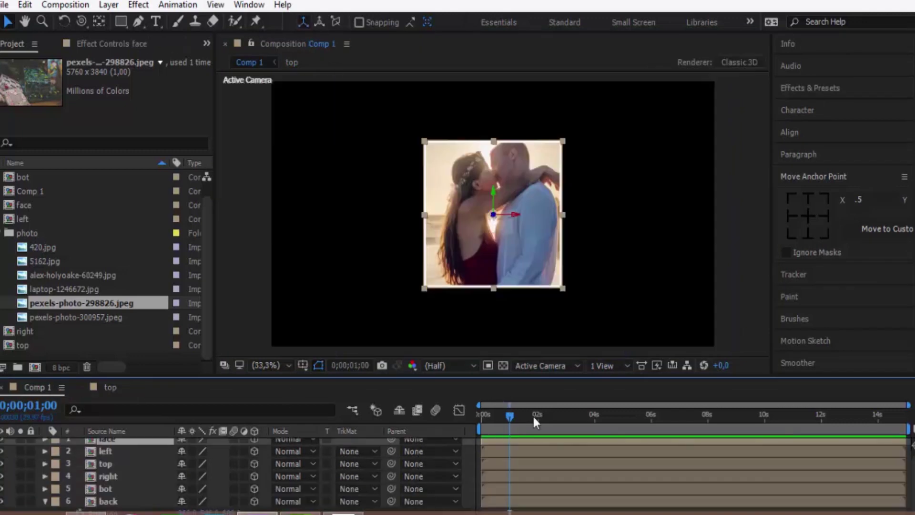
click(554, 363)
click(575, 314)
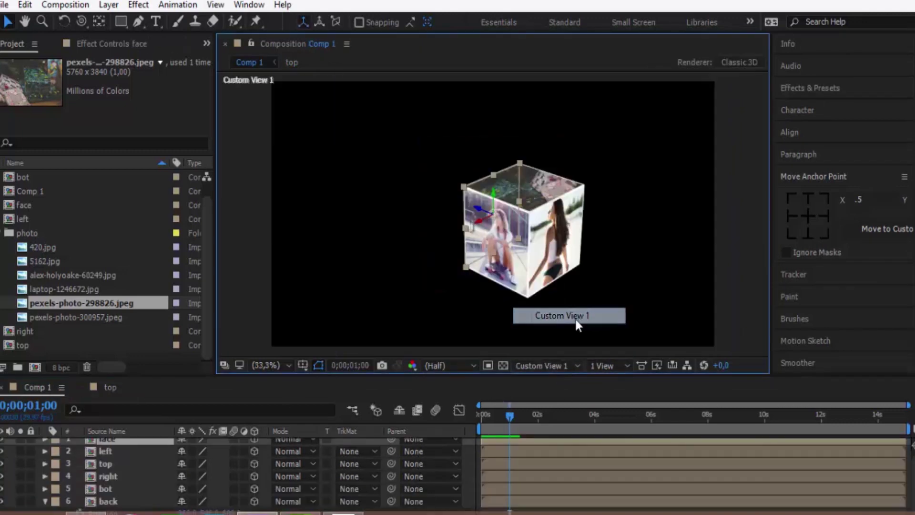
click(81, 21)
drag(537, 269, 495, 213)
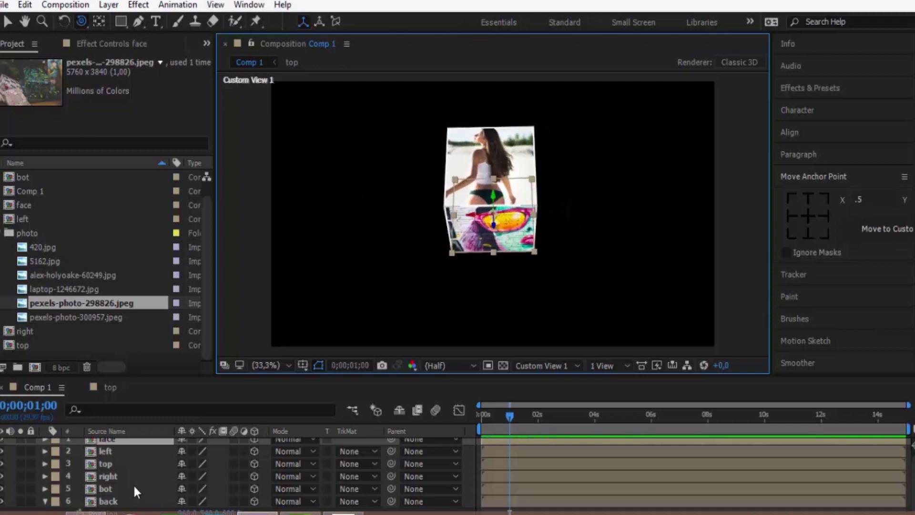
Pre-compose all six side layers of Comp 1 into a new composition named 3D cube.
key(ctrl+a)
right_click(131, 467)
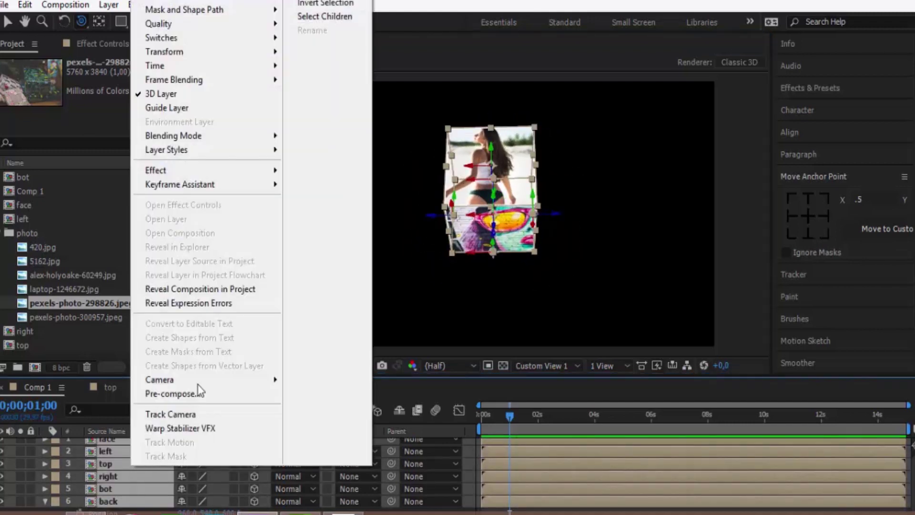
click(207, 395)
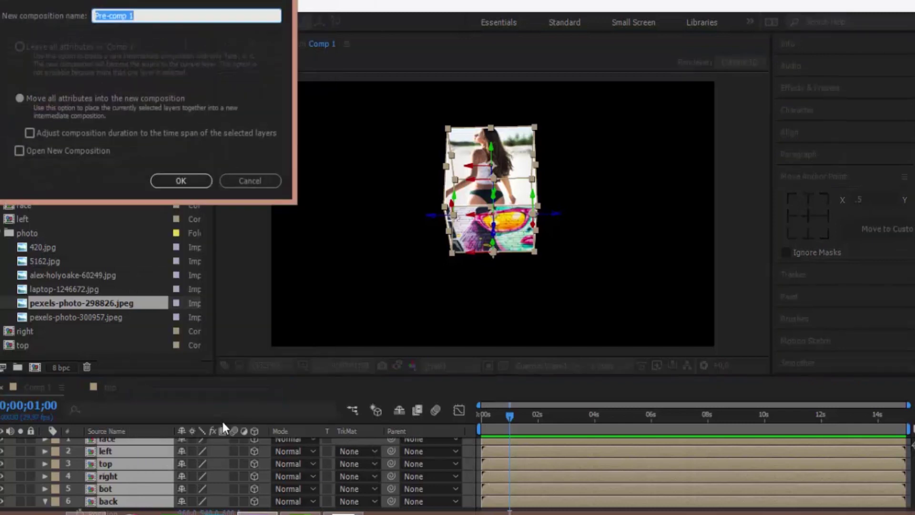
text(3D cube)
key(Return)
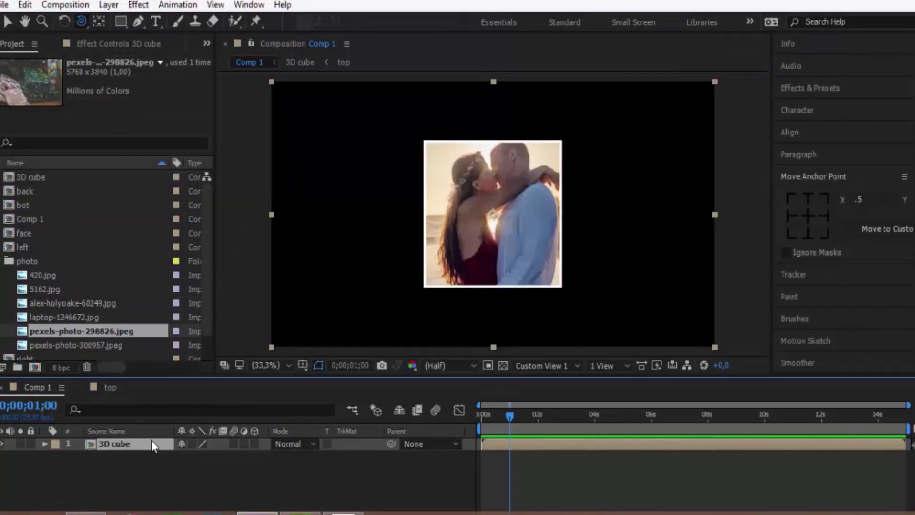
Expand the 3D cube layer's transform properties, then make it a 3D layer with collapsed transformations.
click(45, 444)
click(57, 455)
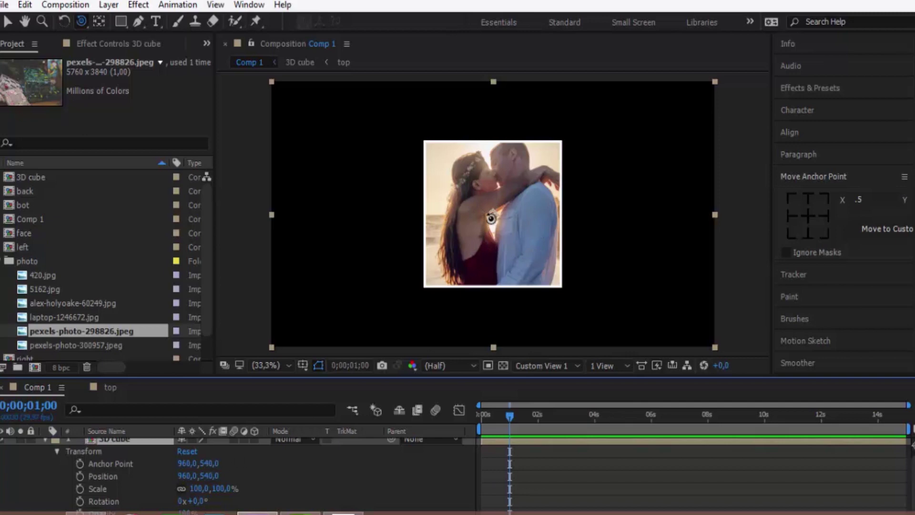
click(210, 463)
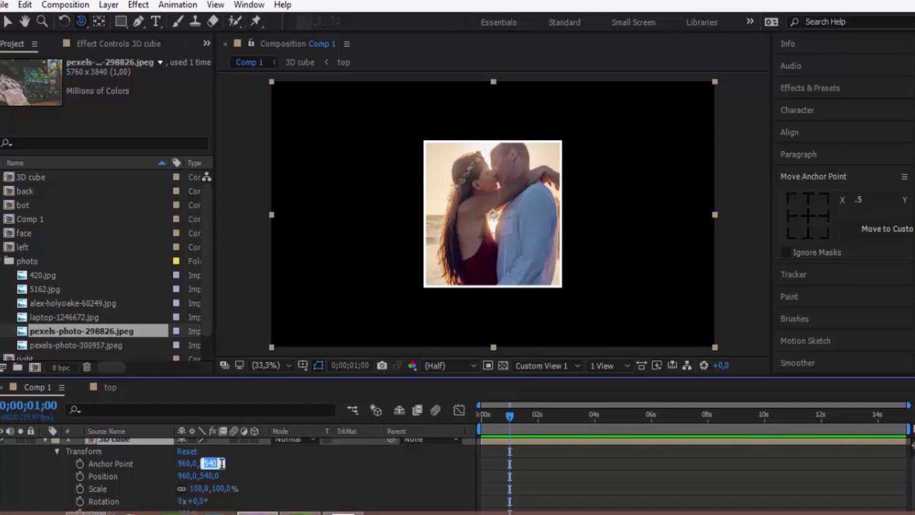
key(Return)
scroll(204, 498, up, 1)
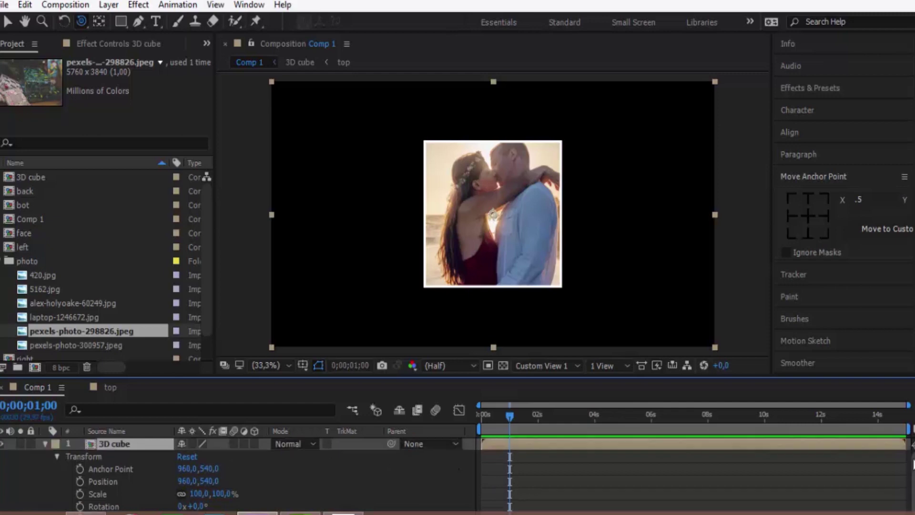
click(254, 444)
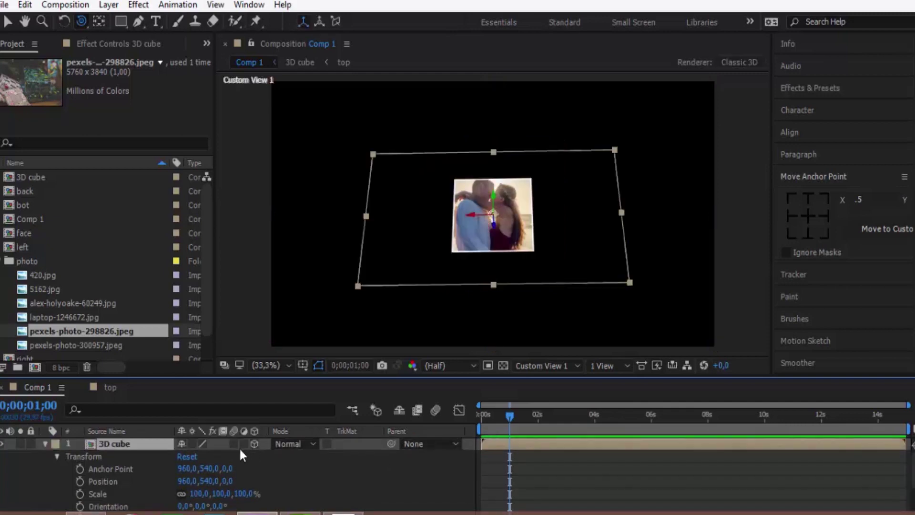
click(192, 444)
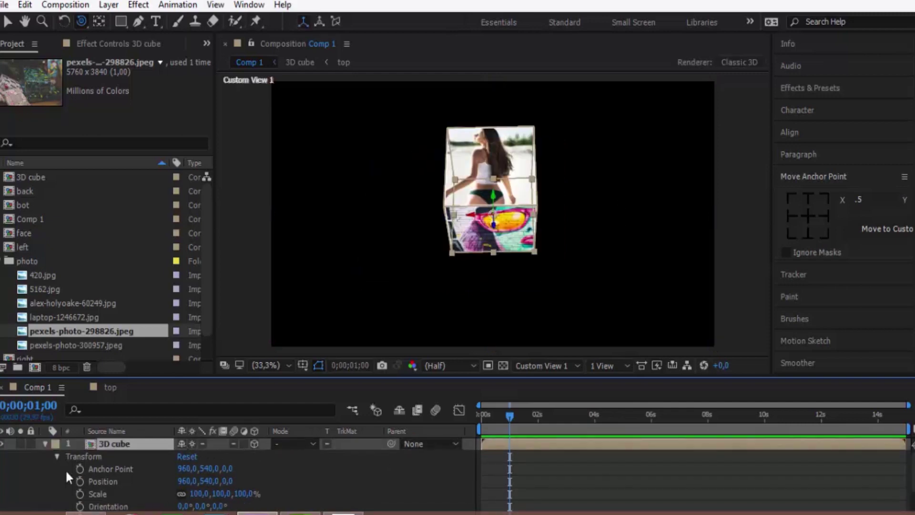
Set the Z anchor point of the 3D cube layer to 300 and orbit the view to check the cube.
click(228, 468)
key(Return)
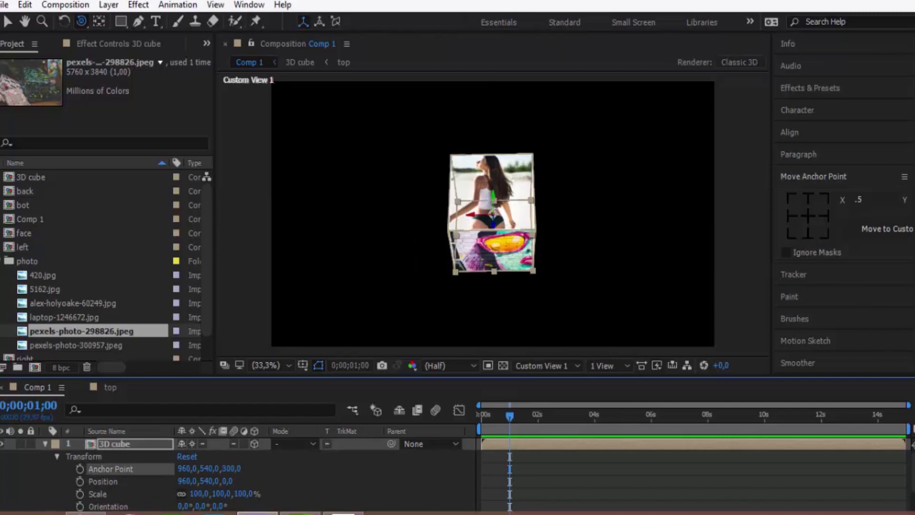
drag(507, 242, 494, 295)
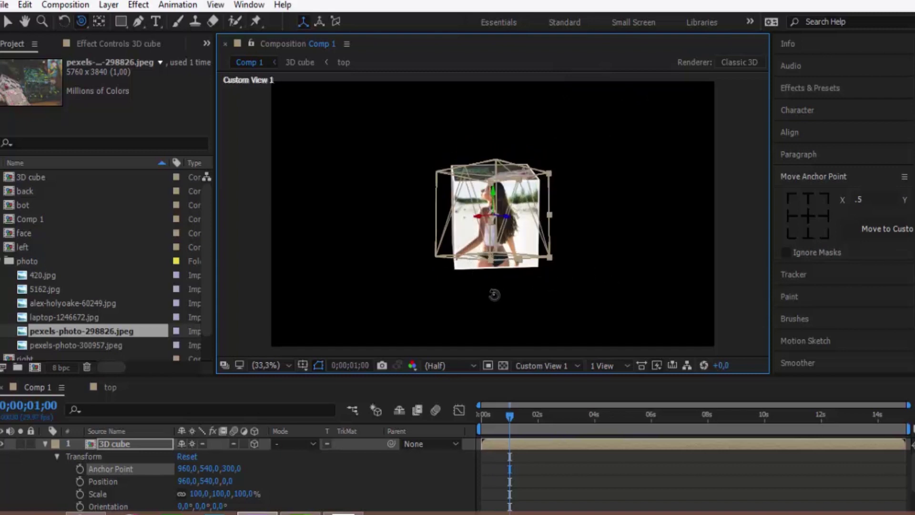
Collapse the 3D cube layer's properties and move the current time to 0;00;00;00.
click(55, 444)
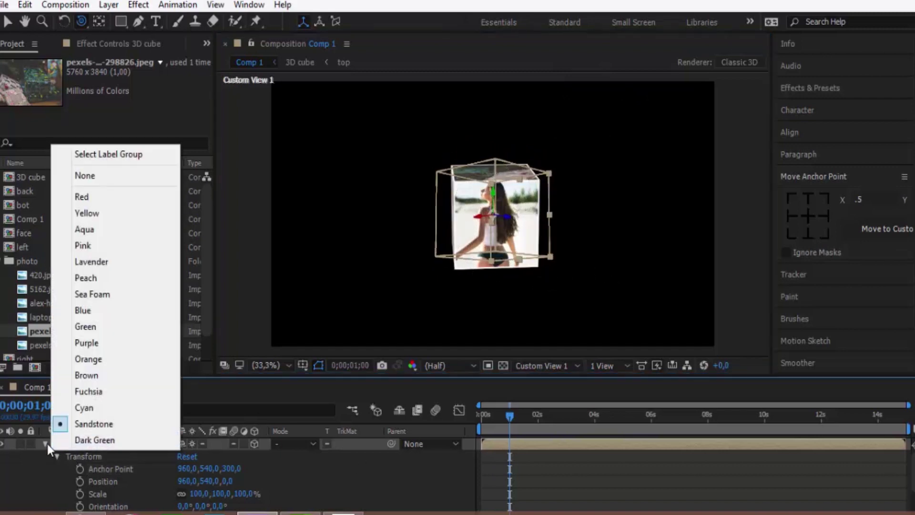
click(46, 442)
click(45, 442)
key(Page_Up)
drag(499, 415, 476, 413)
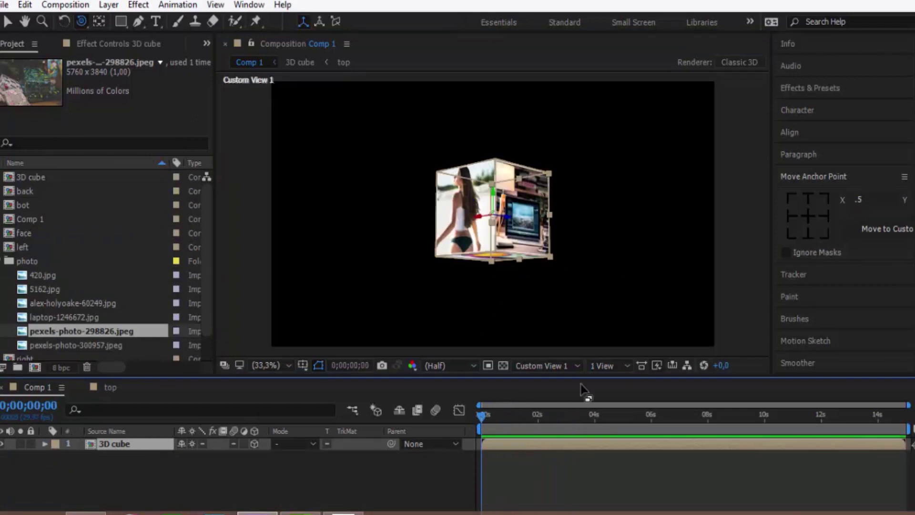
Switch the viewer back to Active Camera and select the 3D cube layer.
click(557, 365)
click(552, 194)
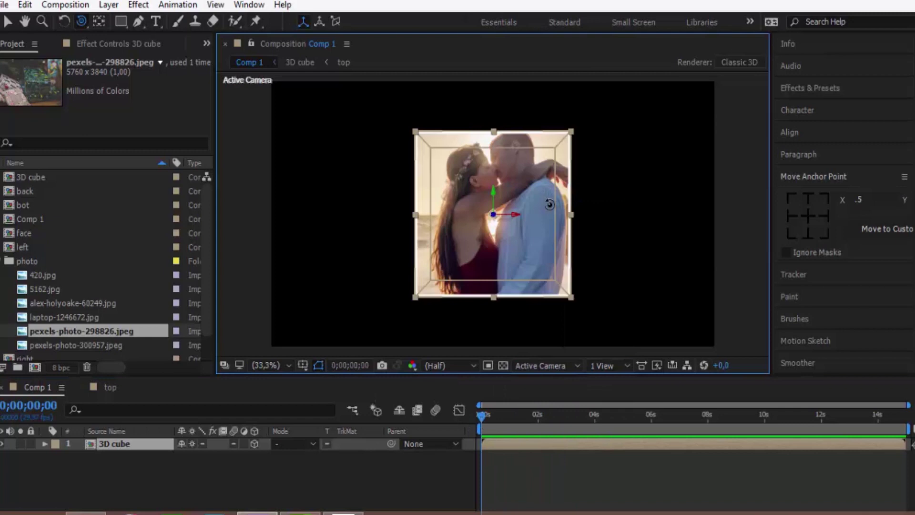
click(275, 488)
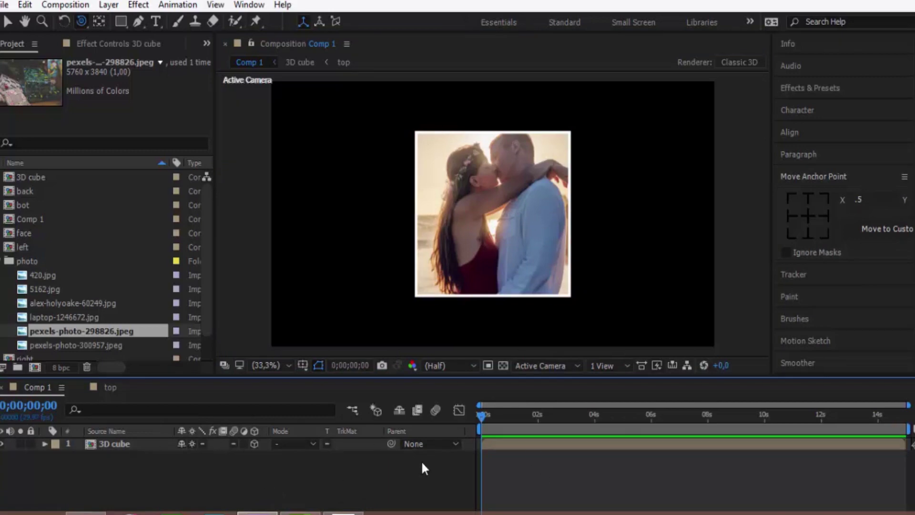
click(148, 445)
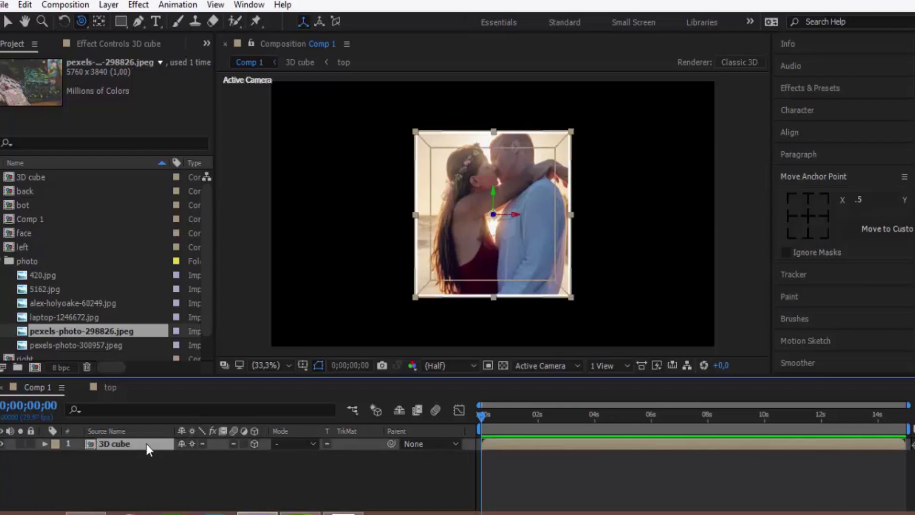
Move the 3D cube layer just above the frame to about 884, -390, 0 and start Position keyframes at 0;00;00;00.
key(p)
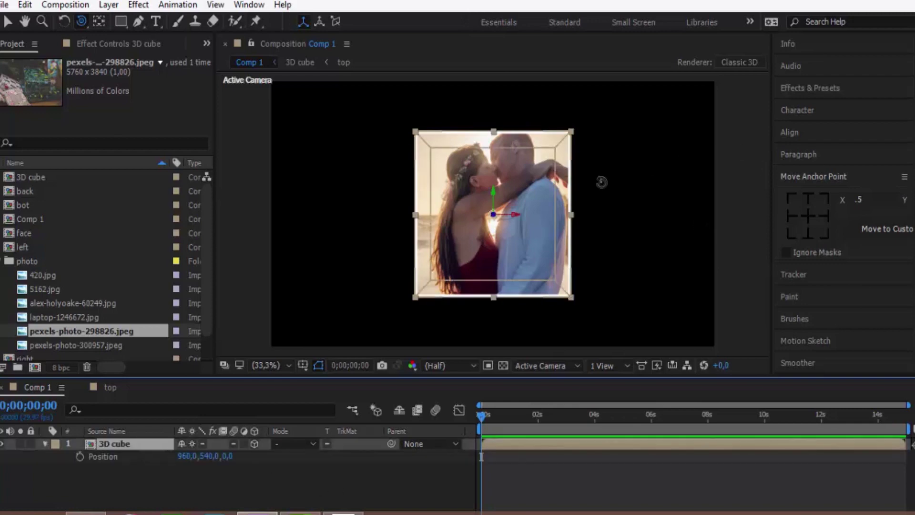
click(7, 24)
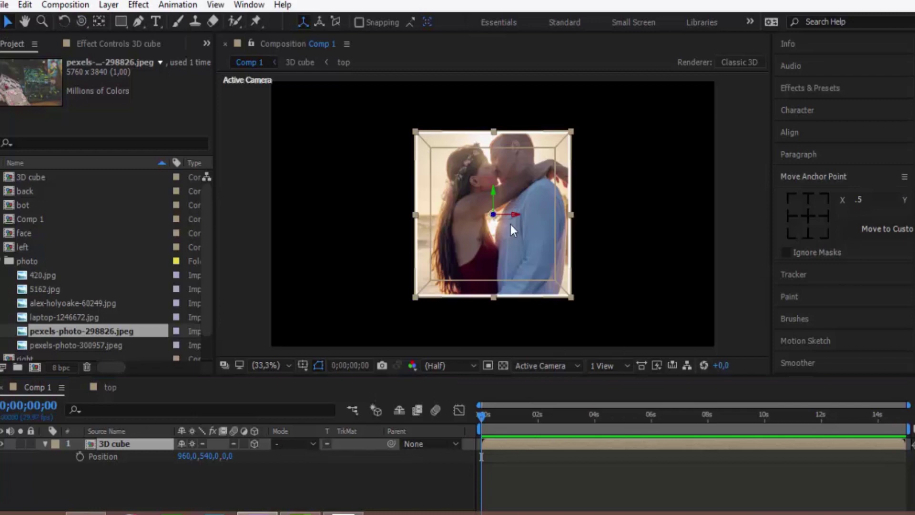
drag(501, 241, 484, 67)
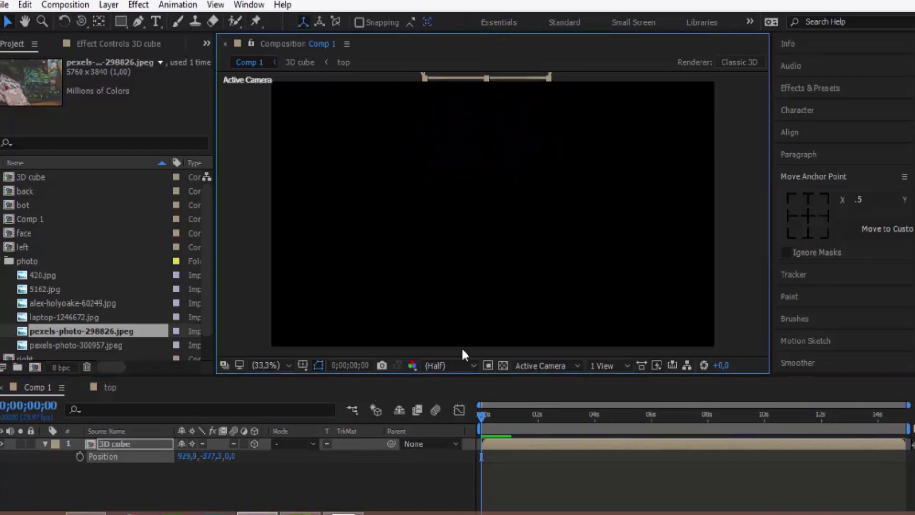
drag(480, 414, 593, 432)
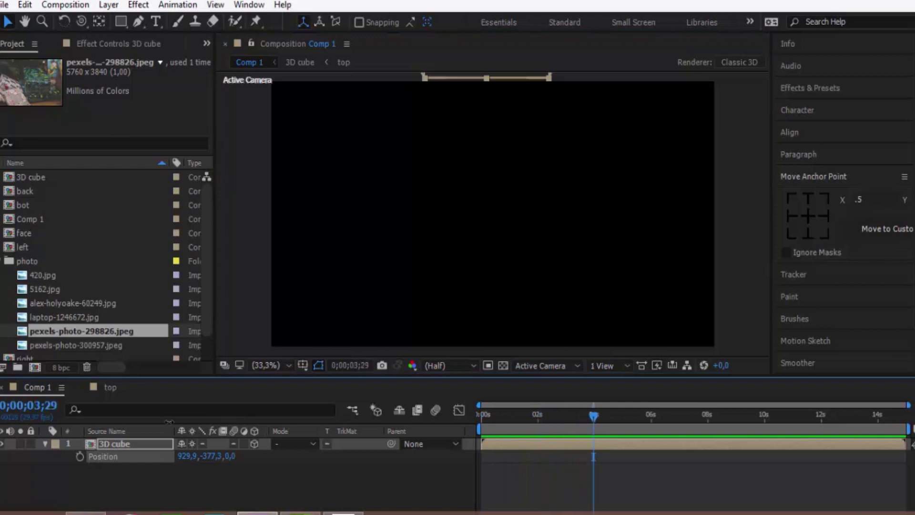
mouse_move(525, 82)
mouse_down()
mouse_move(530, 215)
mouse_move(502, 313)
mouse_move(516, 76)
mouse_up()
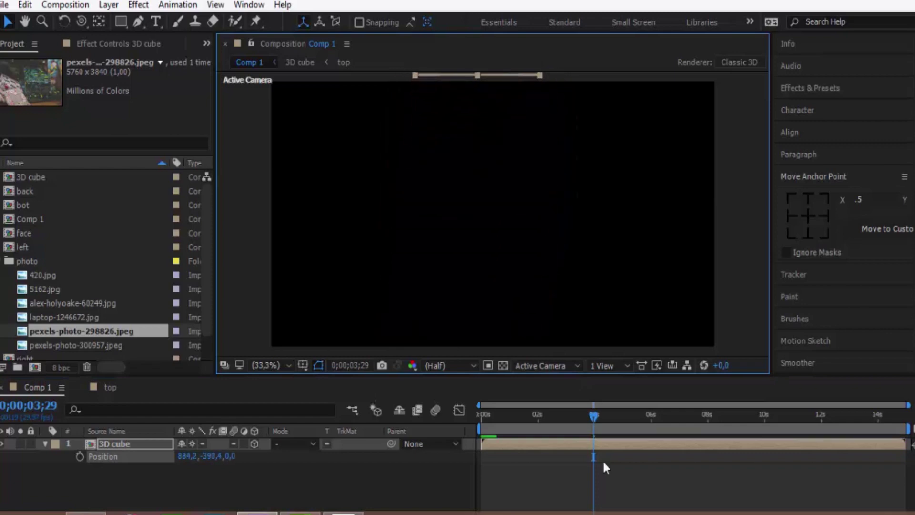
drag(590, 410, 470, 422)
click(79, 455)
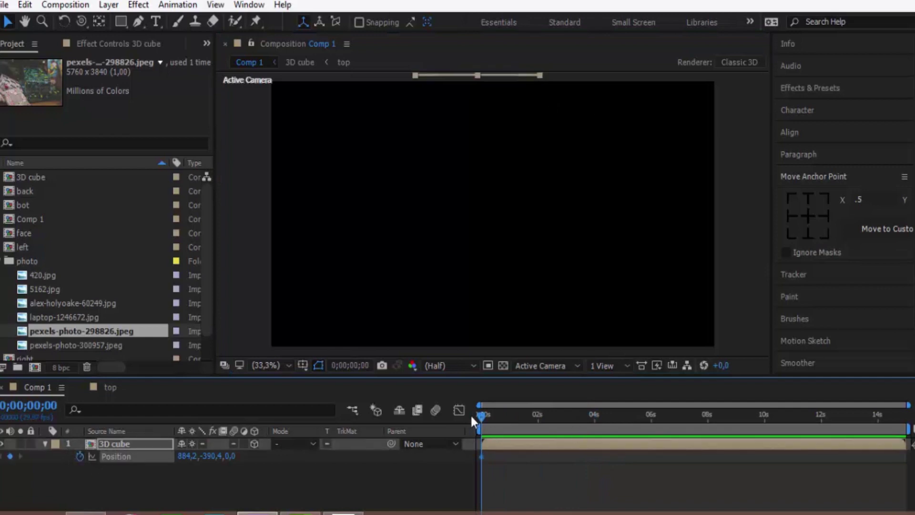
At 0;00;04;01, bring the cube down near the frame's centre, to a position of about 897, 573.
drag(476, 413, 595, 446)
click(510, 74)
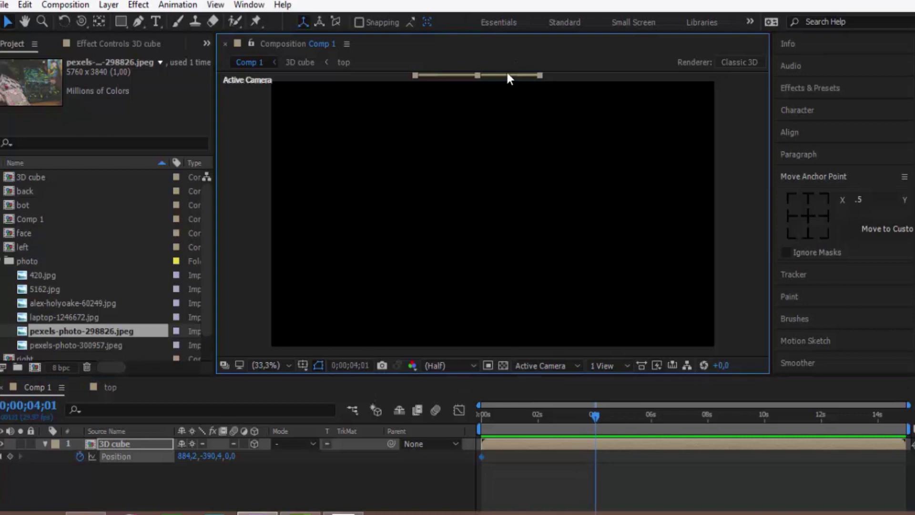
drag(506, 75, 509, 292)
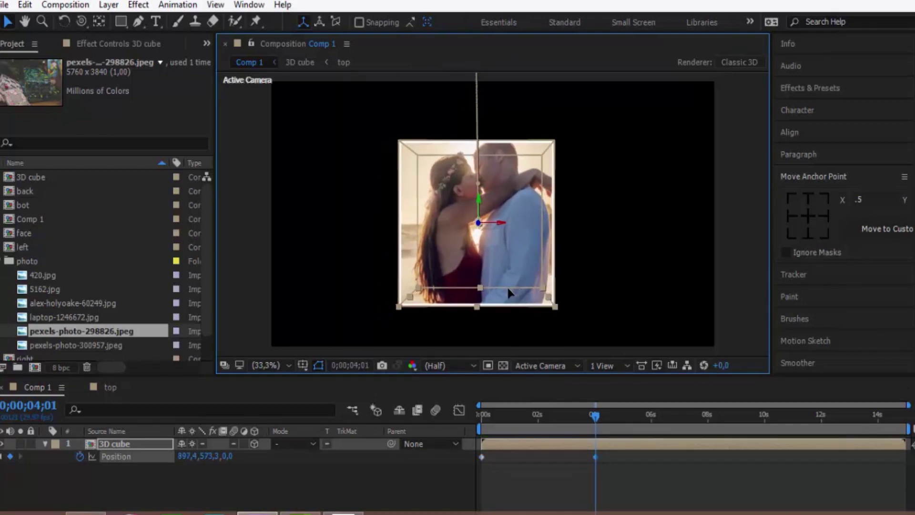
Push the cube back in Z at 0;00;04;01, scrub through its fall, and push it farther back at 0;00;04;00.
drag(229, 458, 747, 475)
drag(594, 405, 505, 429)
drag(556, 443, 595, 457)
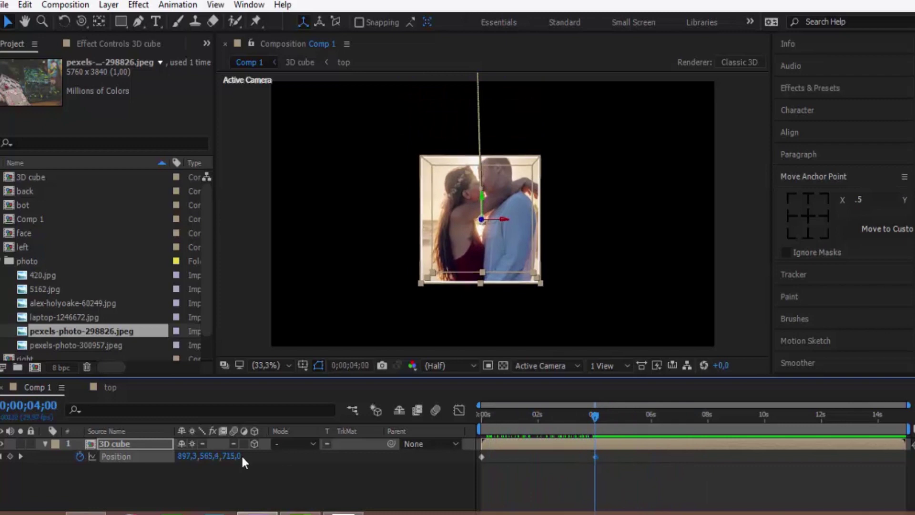
drag(234, 457, 629, 408)
click(197, 480)
Reveal the 3D cube layer's rotation properties and start Orientation, X, Y and Z Rotation keyframes at 0;00;00;00.
click(140, 445)
key(r)
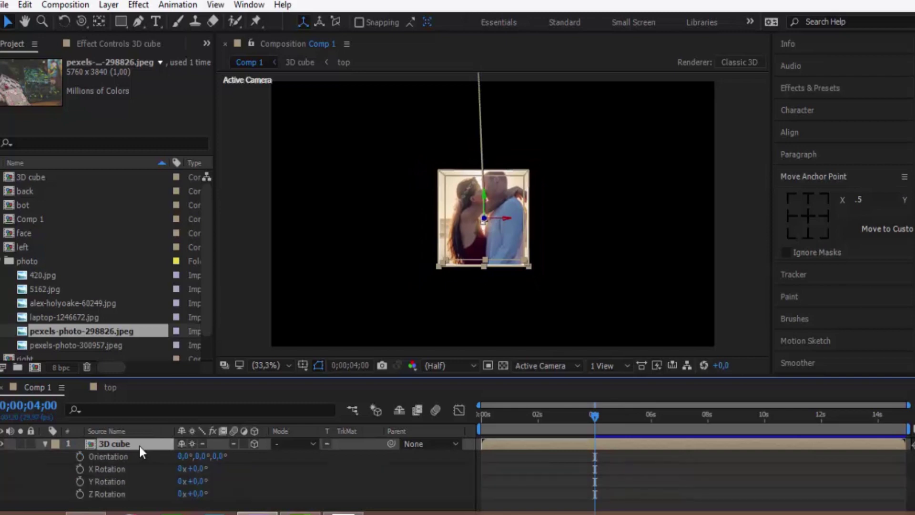
drag(596, 419, 467, 424)
click(80, 456)
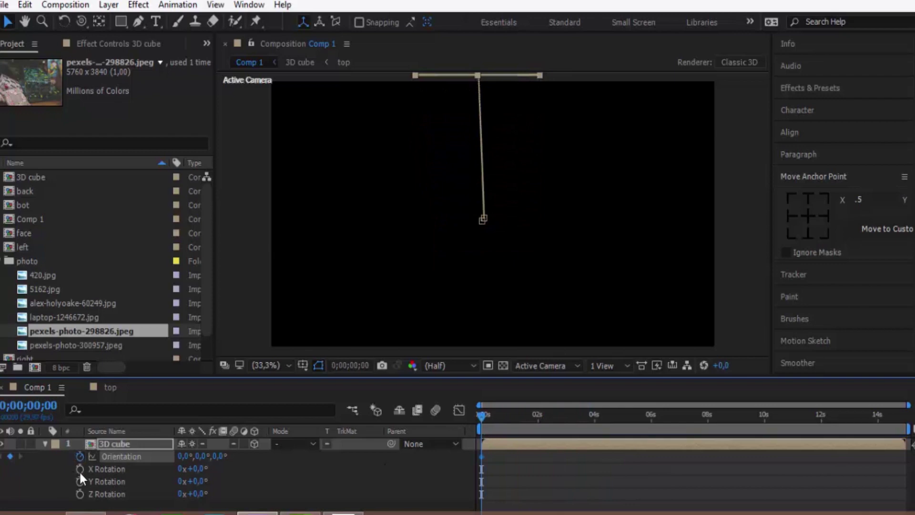
click(80, 468)
click(79, 482)
click(79, 493)
At 0;00;02;02, set the cube's Orientation to 60°, 62°, 78°.
drag(490, 421, 601, 421)
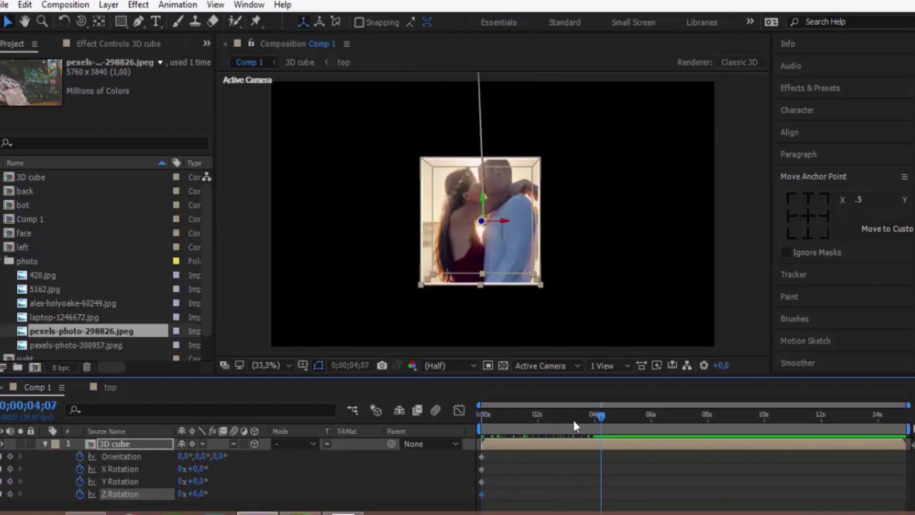
drag(602, 416, 540, 424)
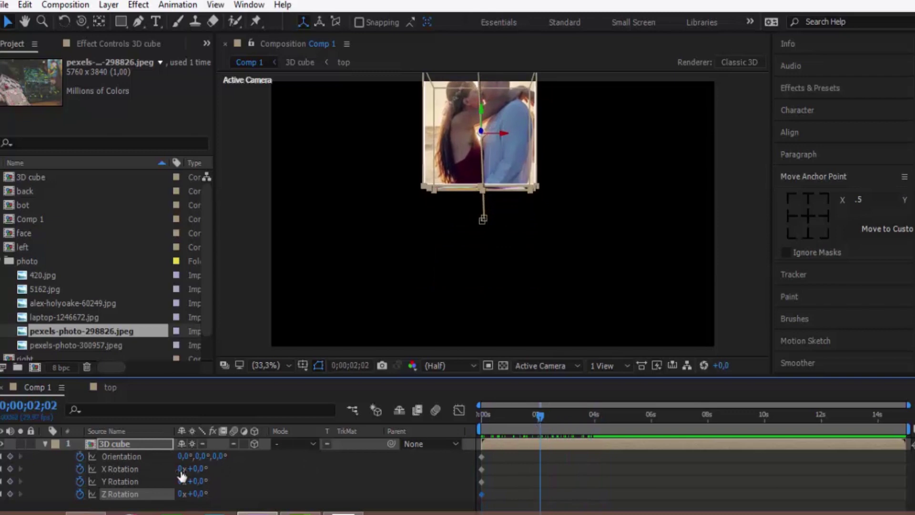
mouse_move(220, 456)
mouse_down()
mouse_move(255, 465)
mouse_move(202, 458)
mouse_move(224, 456)
mouse_up()
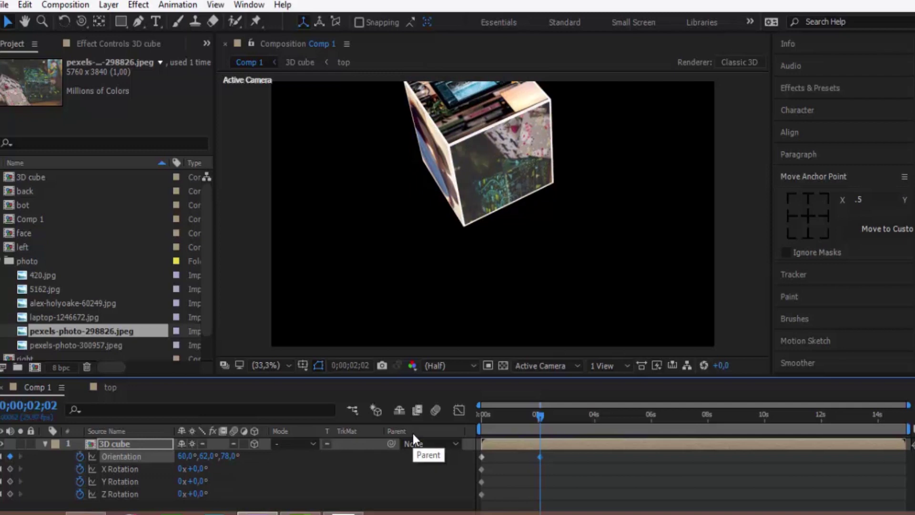
Play the animation from the first frame to check how the cube drops and rotates.
key(space)
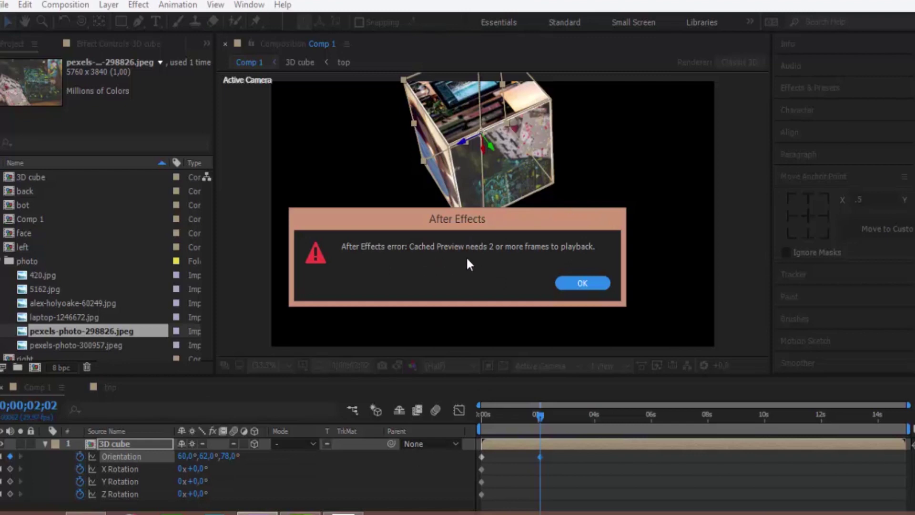
click(586, 280)
drag(539, 414, 473, 415)
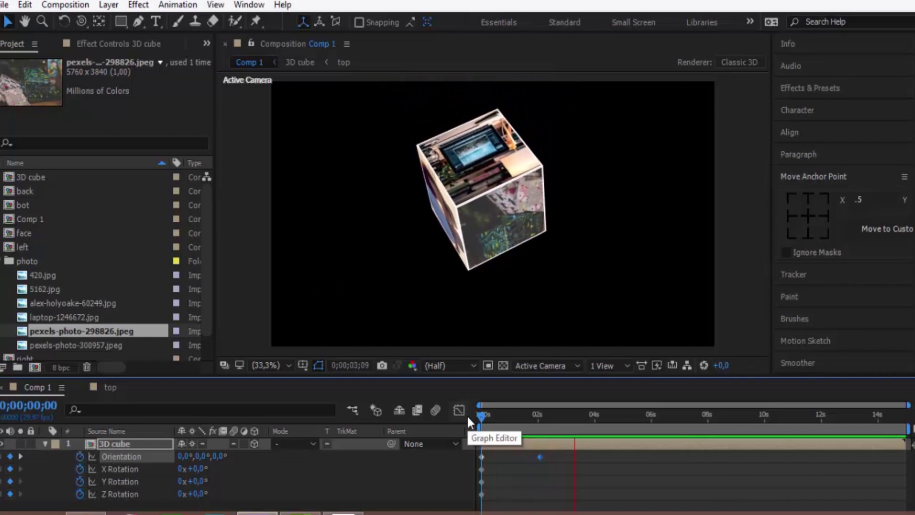
key(space)
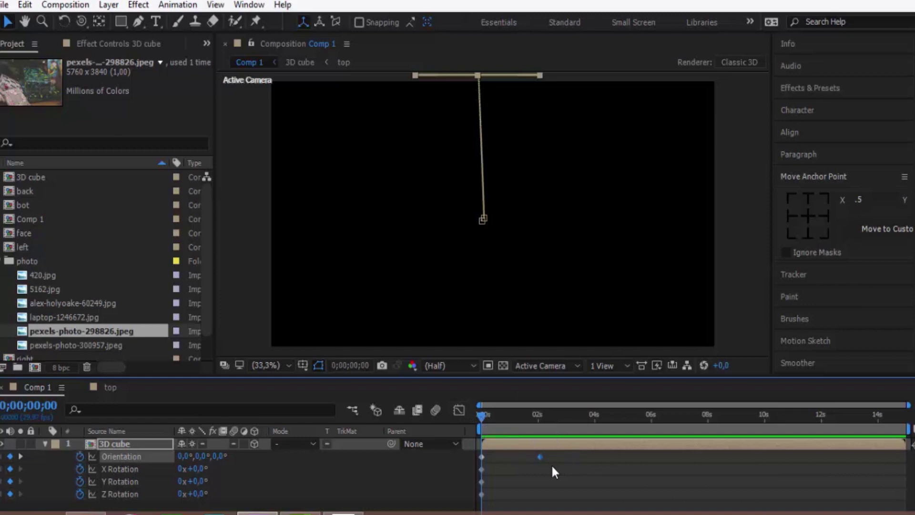
Add hold-value keyframes for the cube's X, Y and Z Rotation at 0;00;02;03.
drag(489, 414, 539, 423)
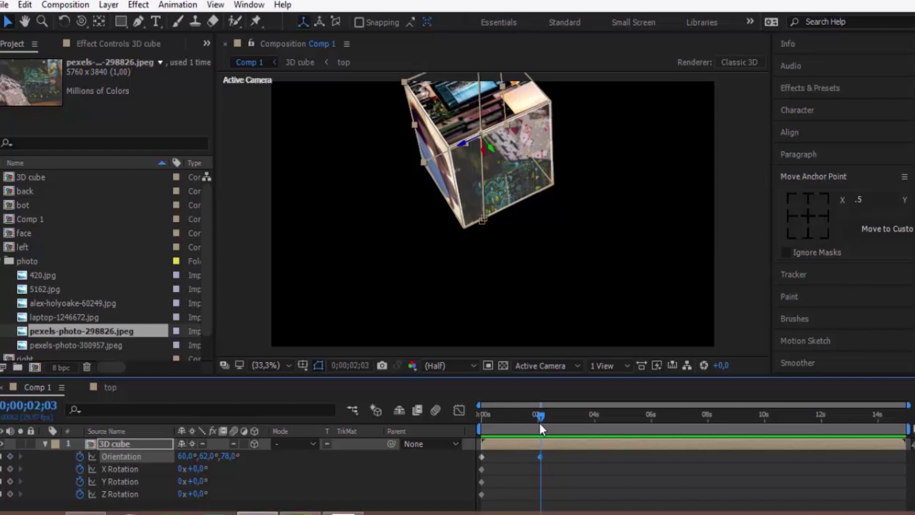
click(10, 468)
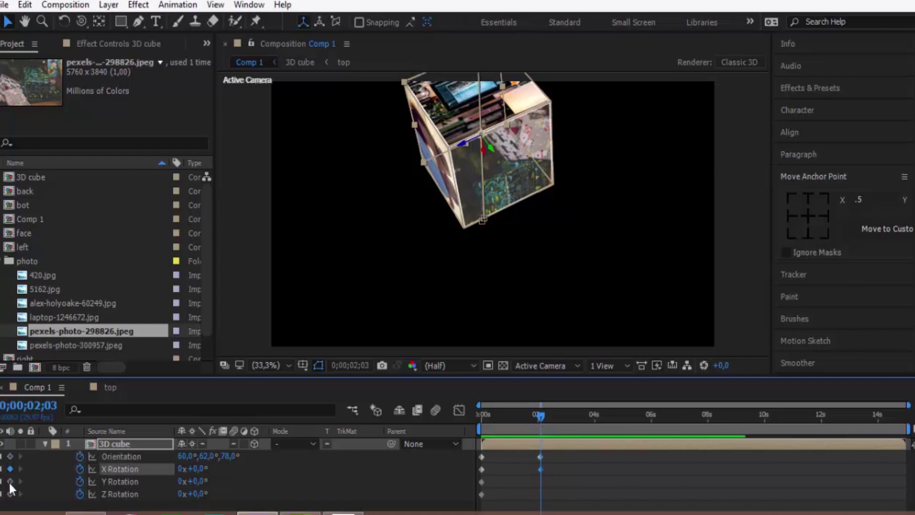
click(10, 480)
click(10, 493)
At 0;00;04;01, set X Rotation to 202°, Y Rotation to 168° and Z Rotation to 48°, keyframe the Orientation, and preview the motion.
drag(539, 416, 595, 419)
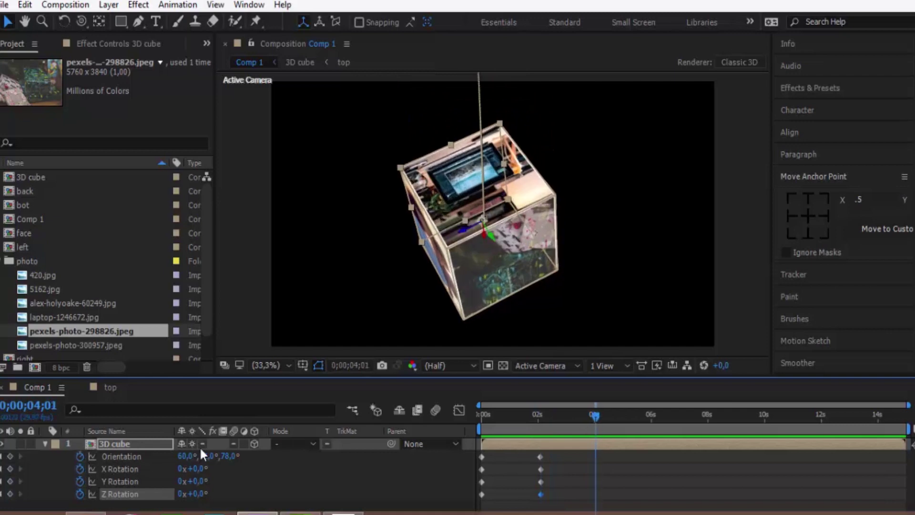
drag(201, 471, 332, 468)
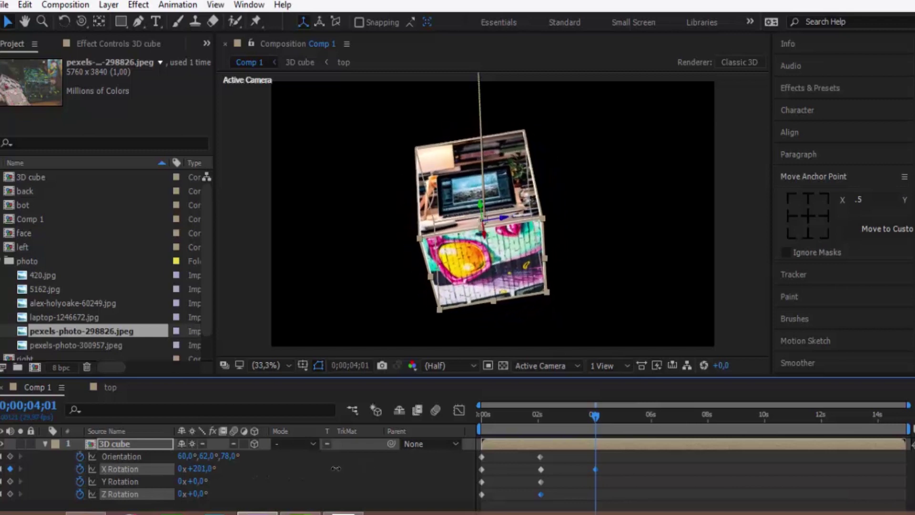
drag(196, 483, 329, 491)
drag(199, 497, 238, 495)
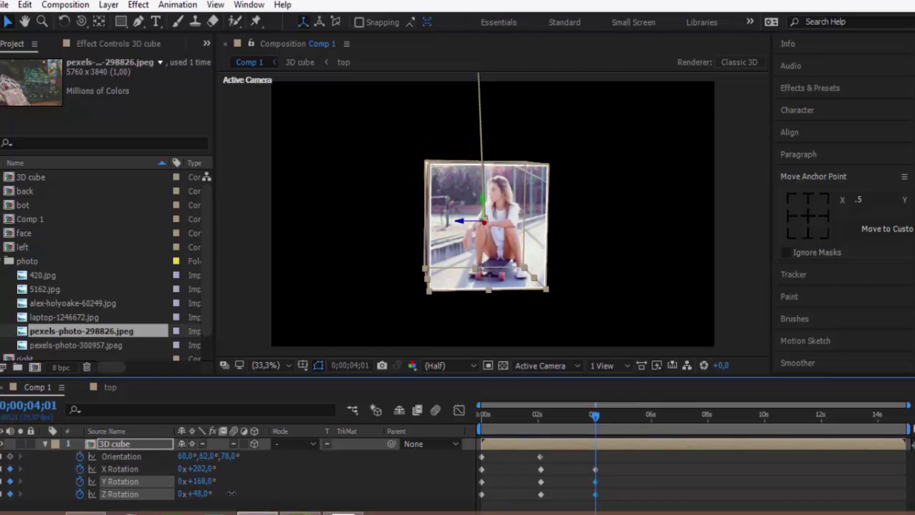
click(10, 456)
key(space)
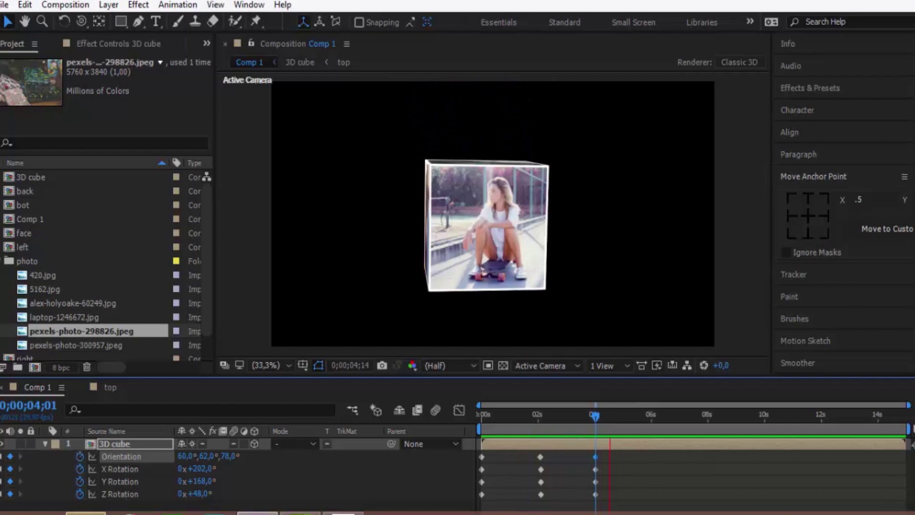
key(space)
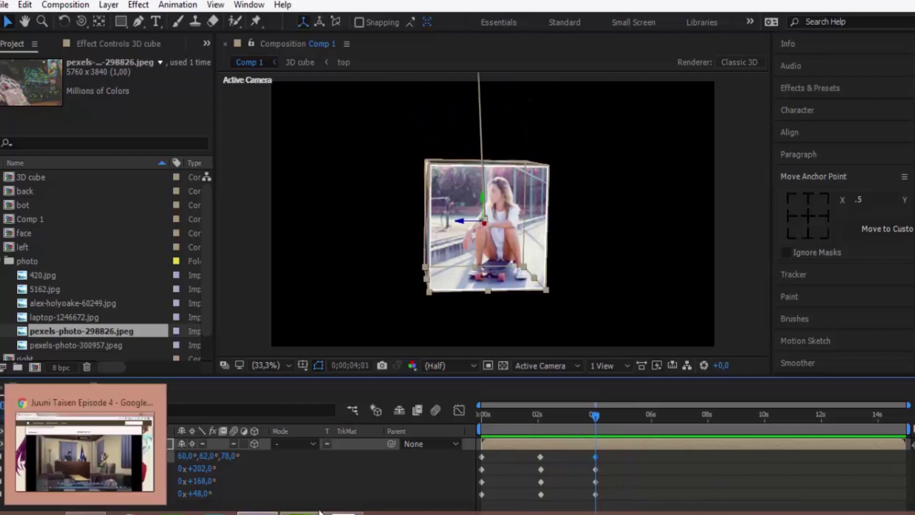
At 0;00;04;25, set the cube's X Rotation to 280°, Y Rotation to 206° and Z position to 1292.
drag(594, 420, 616, 420)
drag(198, 469, 231, 482)
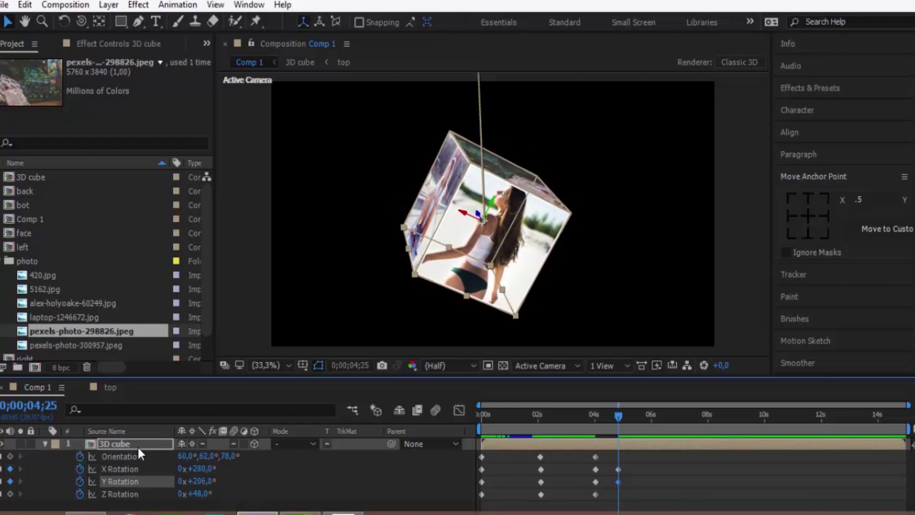
key(p)
drag(232, 456, 505, 460)
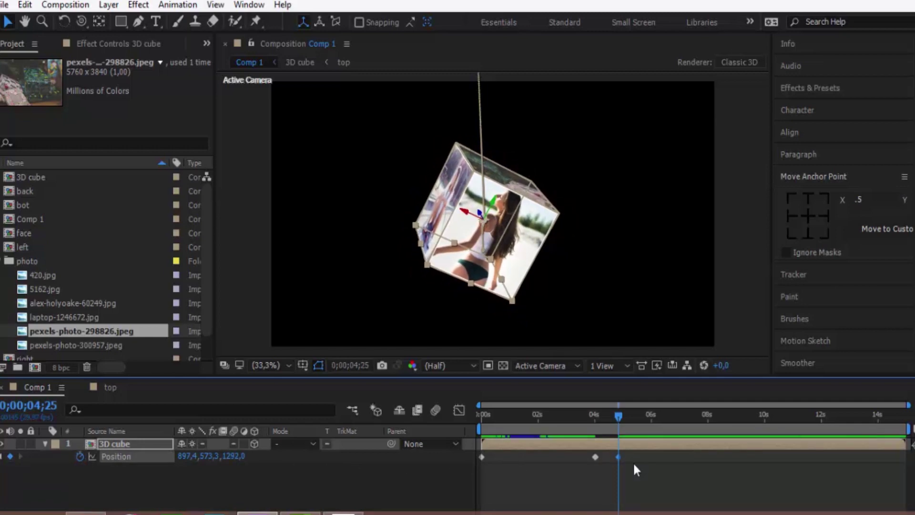
Reveal the rotation properties again and add Orientation and Z Rotation keyframes at 0;00;04;25.
drag(618, 416, 687, 430)
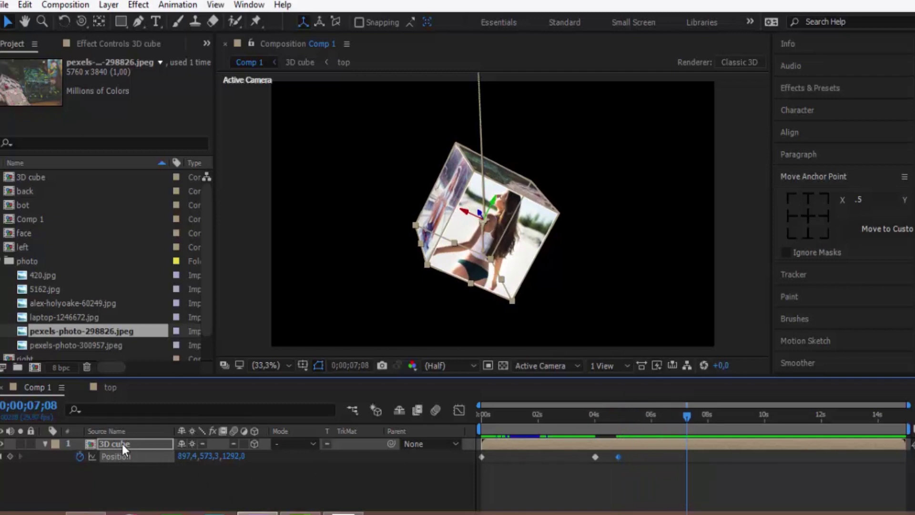
key(r)
drag(687, 416, 618, 422)
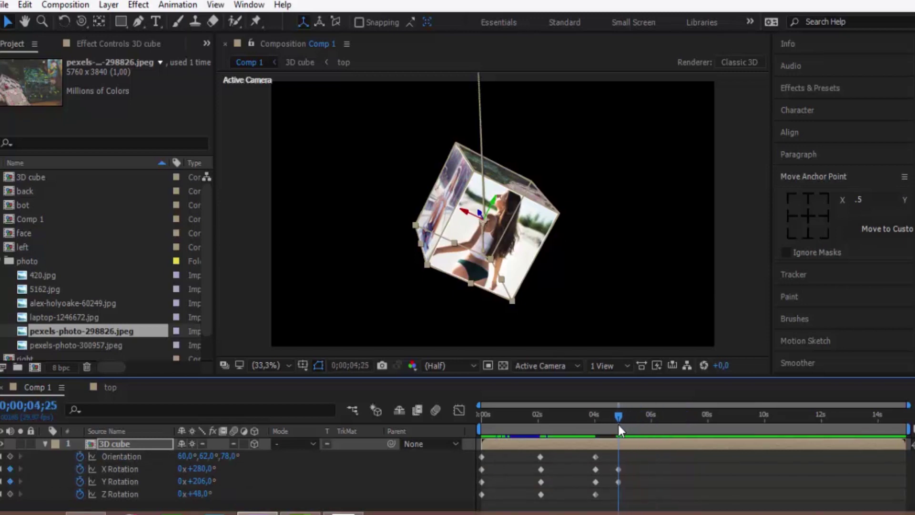
click(1, 481)
click(21, 469)
click(10, 456)
click(10, 494)
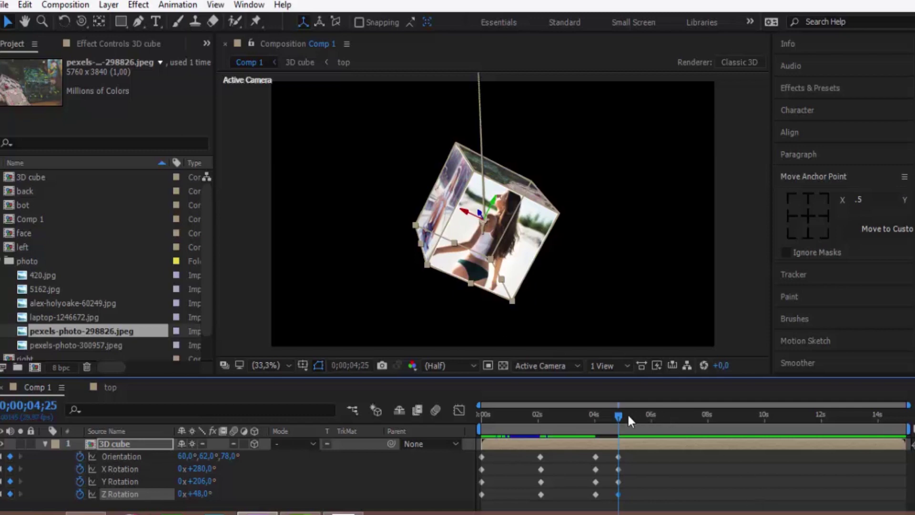
At 0;00;06;27, set X Rotation to 150°, Y Rotation to 195° and Z Rotation to 63°, and keyframe the Orientation.
drag(622, 414, 678, 416)
drag(201, 481, 114, 479)
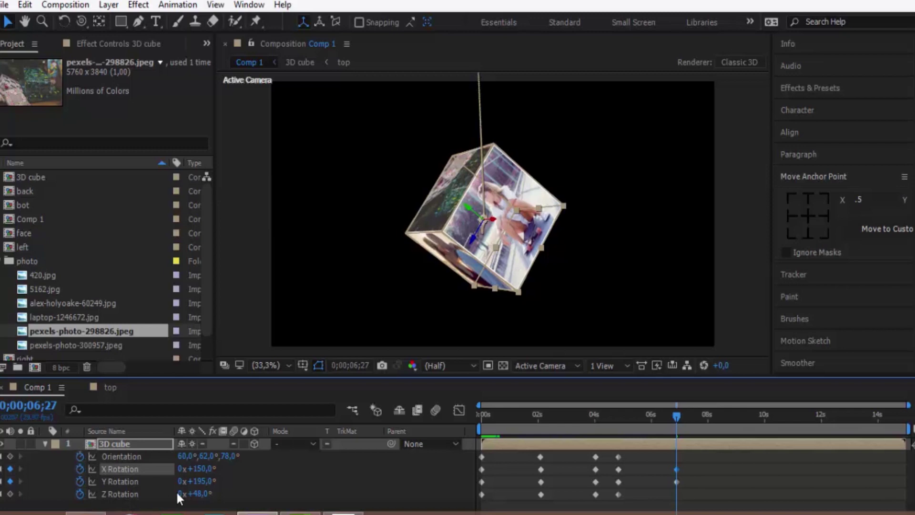
drag(201, 493, 215, 493)
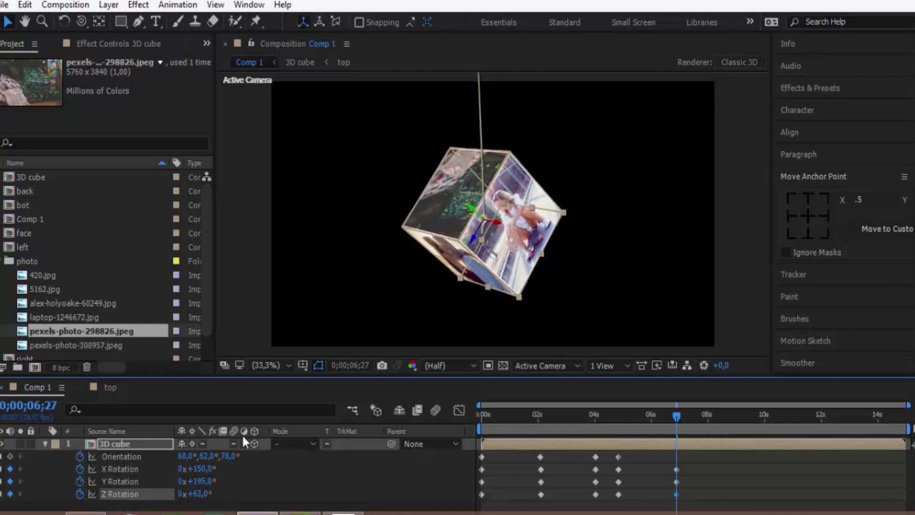
click(10, 456)
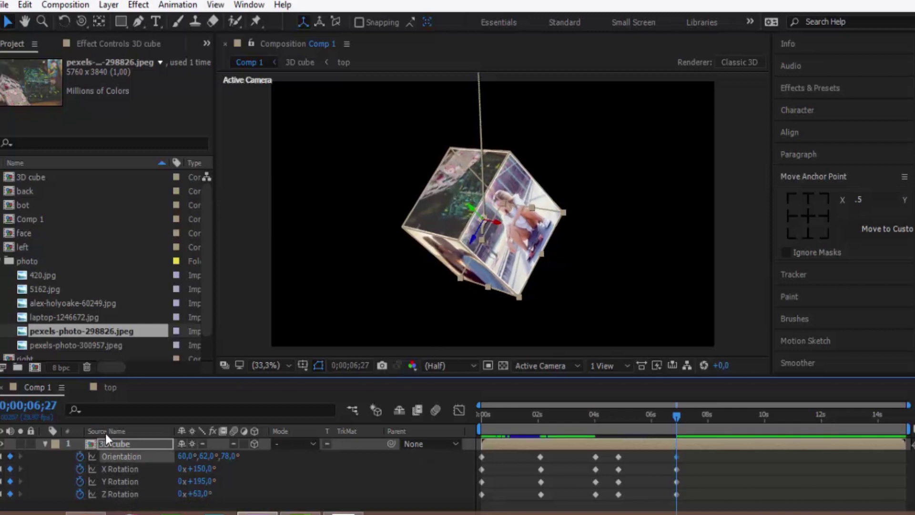
Collapse the layer's properties, move the current time to 0;00;07;08 and open the 3D cube composition.
click(46, 443)
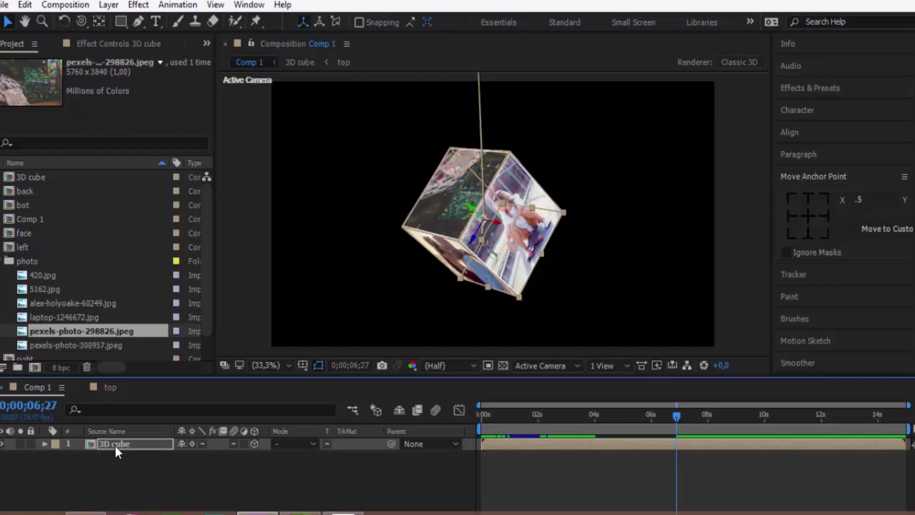
mouse_move(673, 413)
mouse_down()
mouse_move(612, 419)
mouse_move(686, 418)
mouse_move(608, 430)
mouse_move(684, 425)
mouse_up()
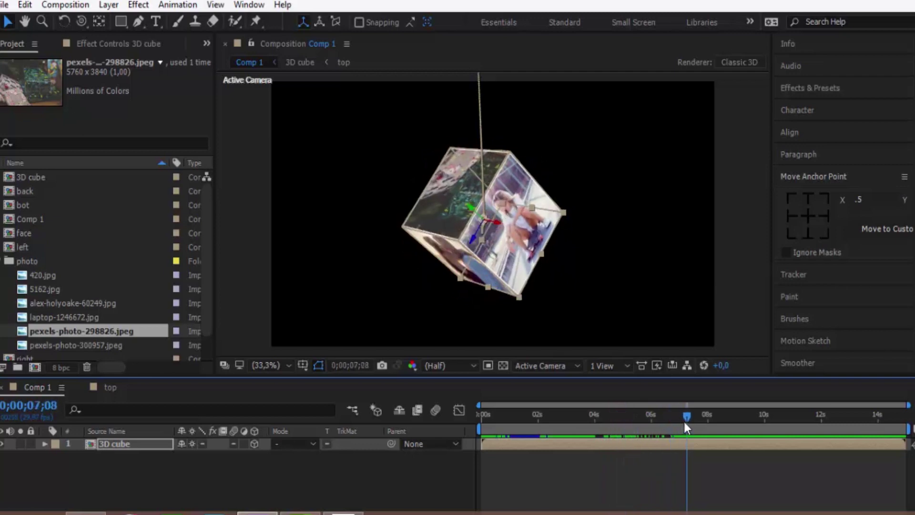
double_click(121, 442)
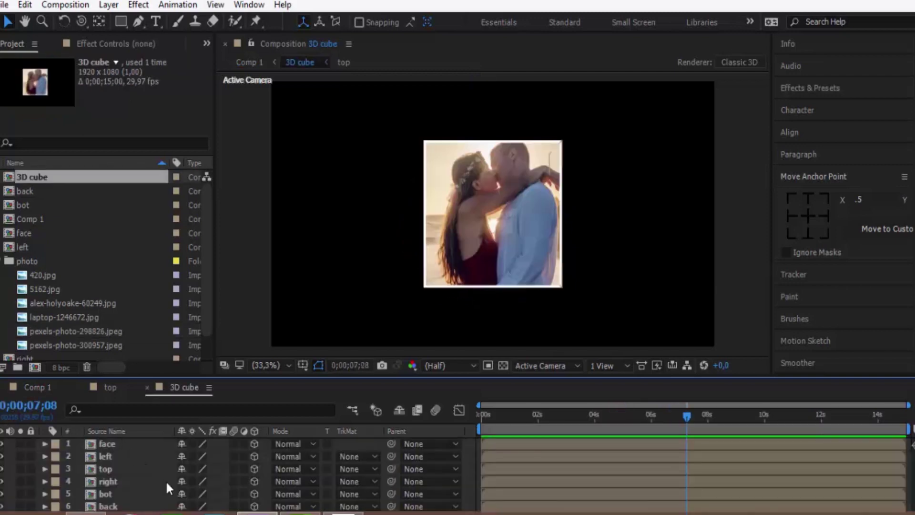
At 0;00;05;00, add Position keyframes to all six cube side layers, from face to back.
drag(688, 416, 623, 427)
click(123, 443)
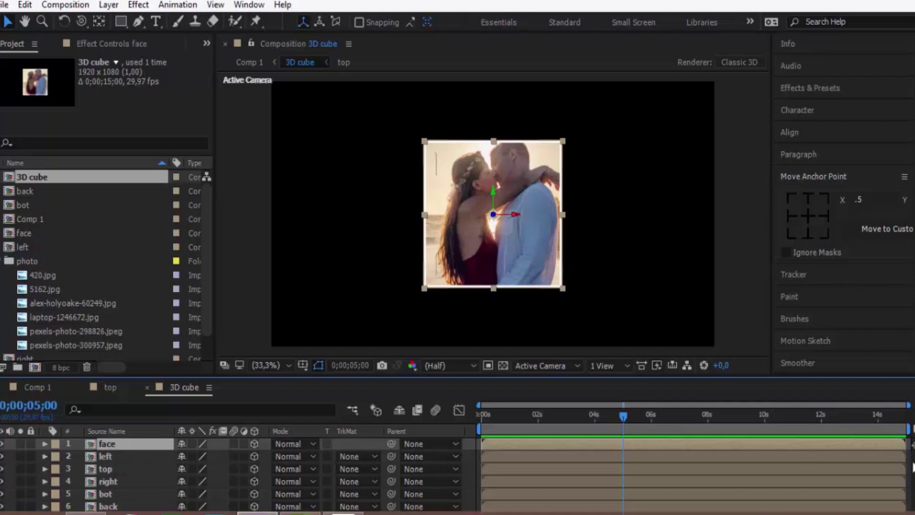
shift+click(117, 506)
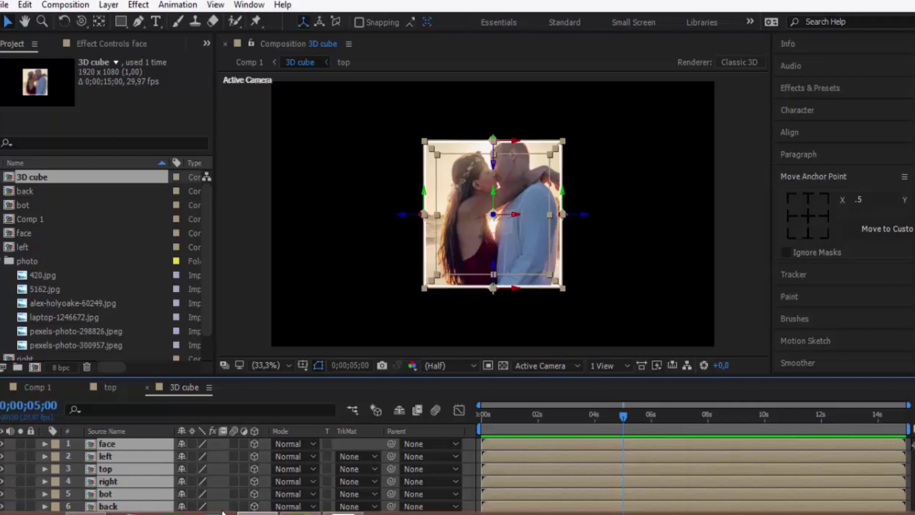
key(p)
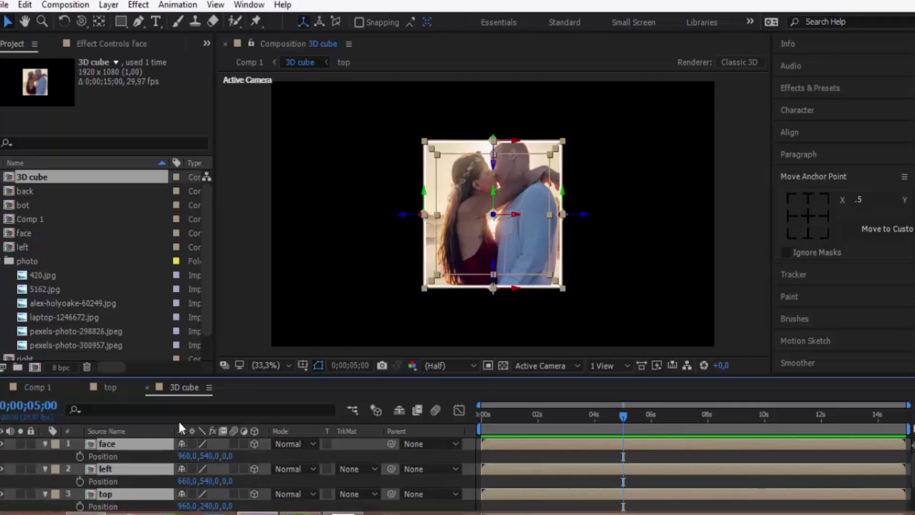
click(78, 457)
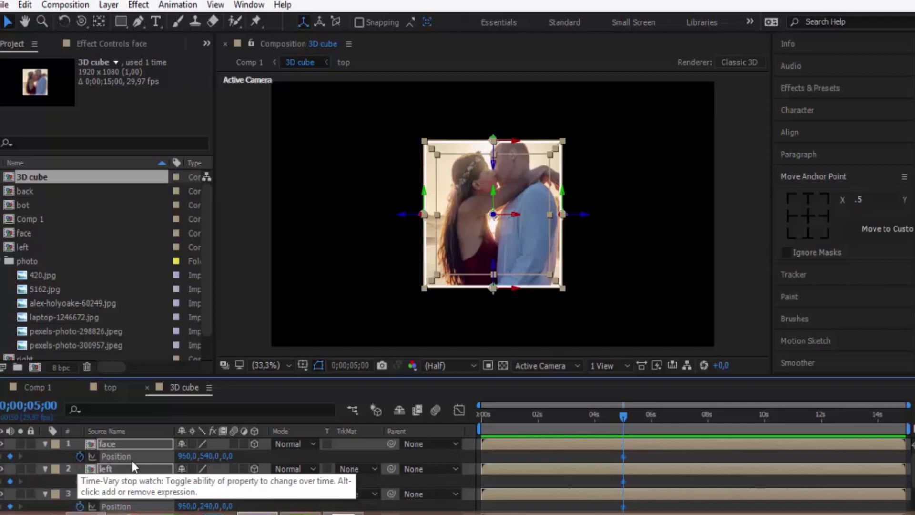
Deselect the side layers and move the current time to 0;00;06;02.
drag(621, 417, 682, 423)
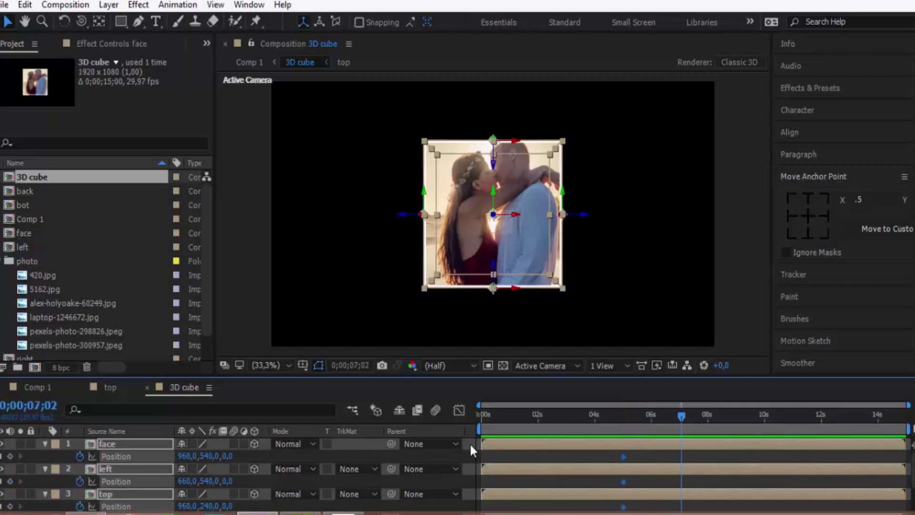
click(470, 449)
click(675, 417)
drag(675, 421, 657, 424)
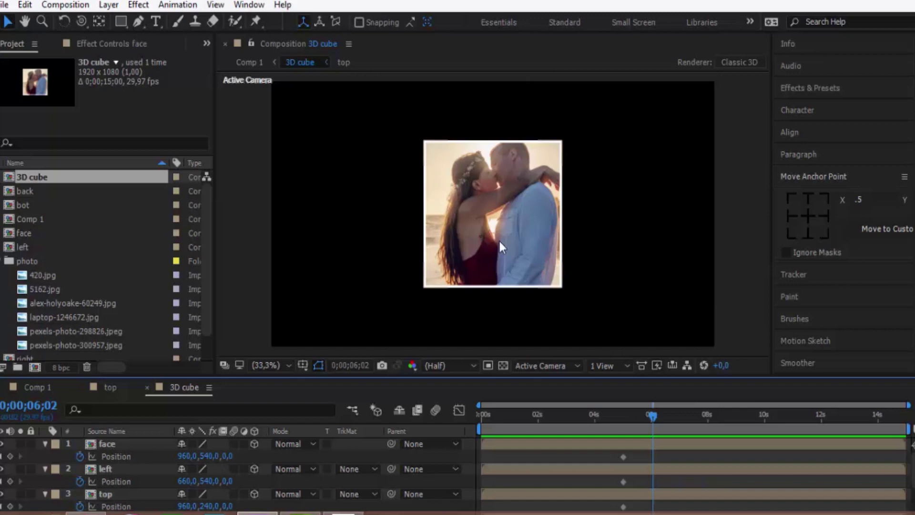
click(187, 456)
text(960)
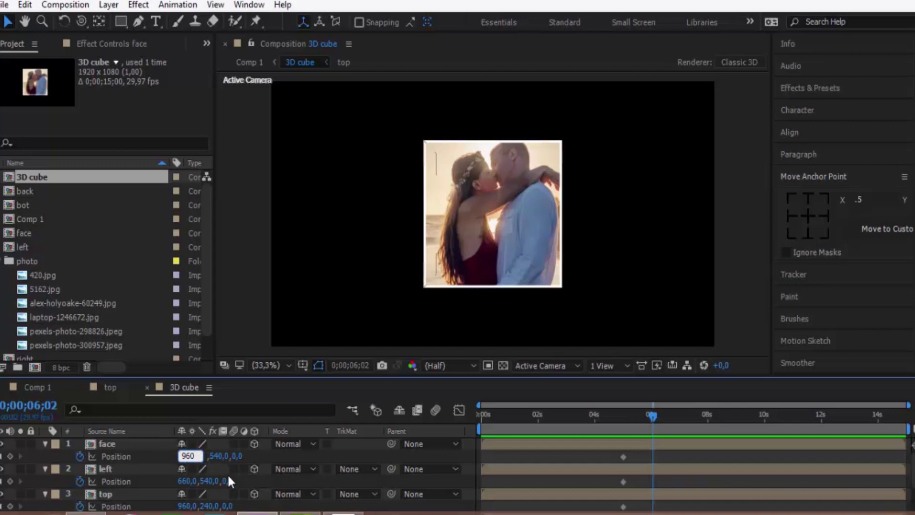
text(+)
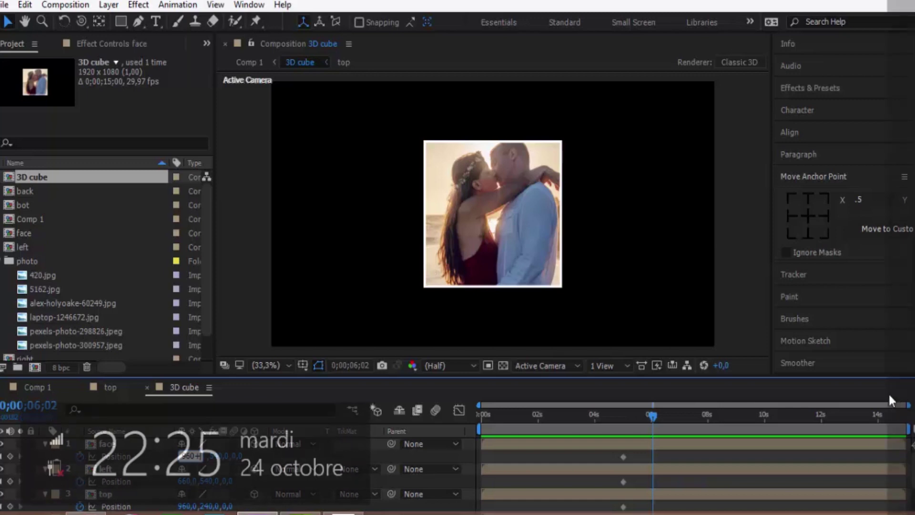
key(Return)
Switch the composition view to Custom View 1 and orbit it to show the cube's face, right and top sides.
click(575, 365)
click(564, 315)
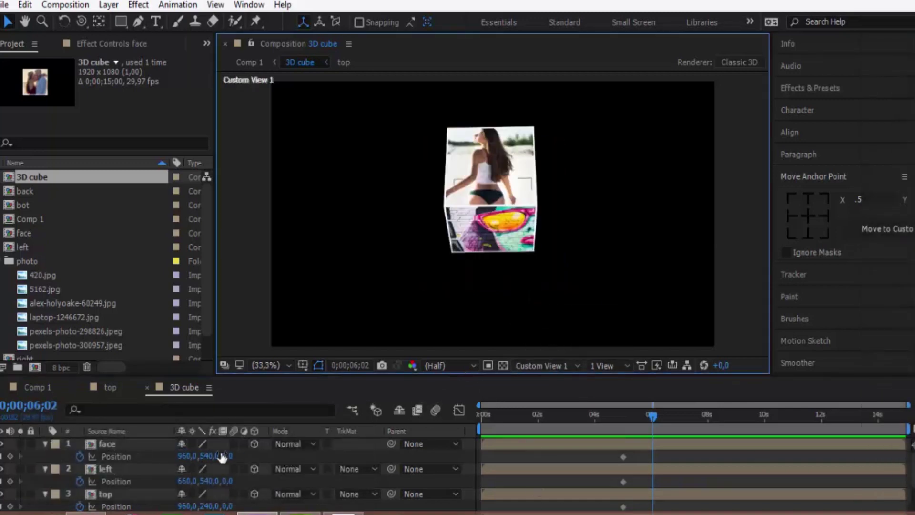
key(c)
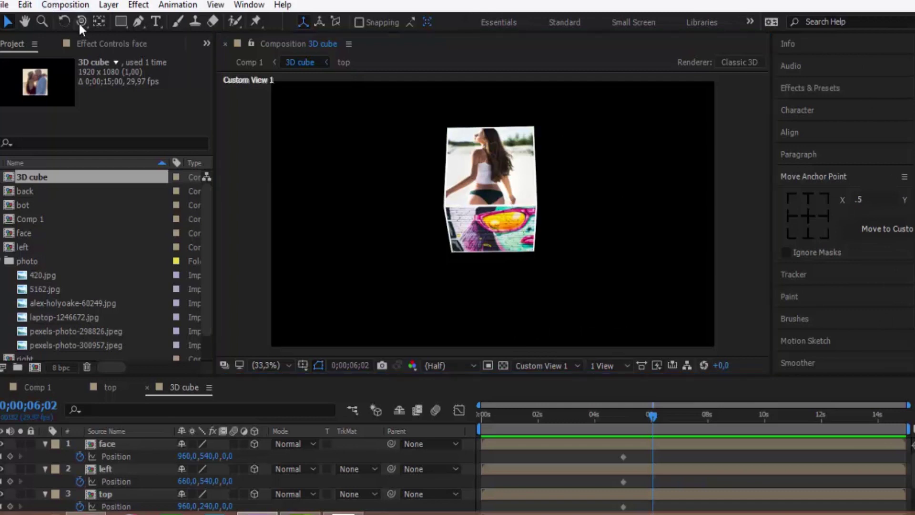
drag(530, 329, 586, 251)
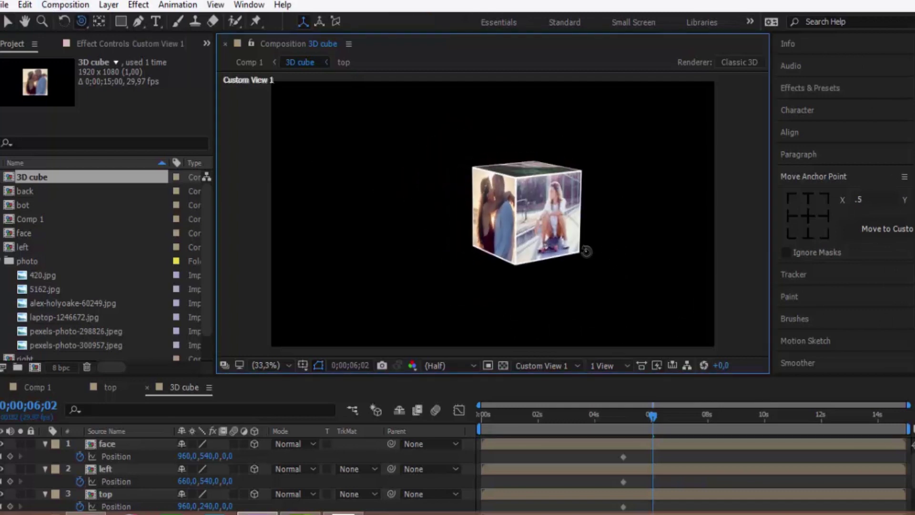
Try offsetting the face layer's X position by +300 to 1260, and undo the change.
click(187, 455)
click(197, 456)
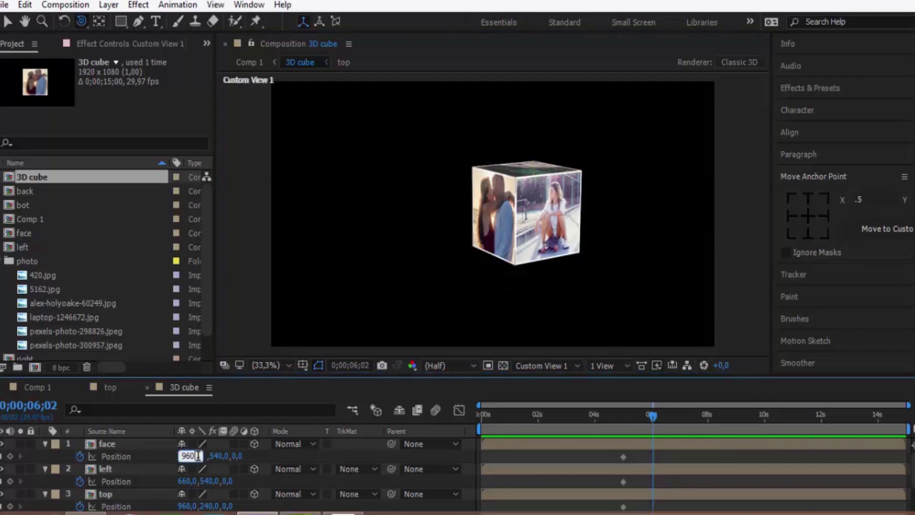
text(+300)
key(Return)
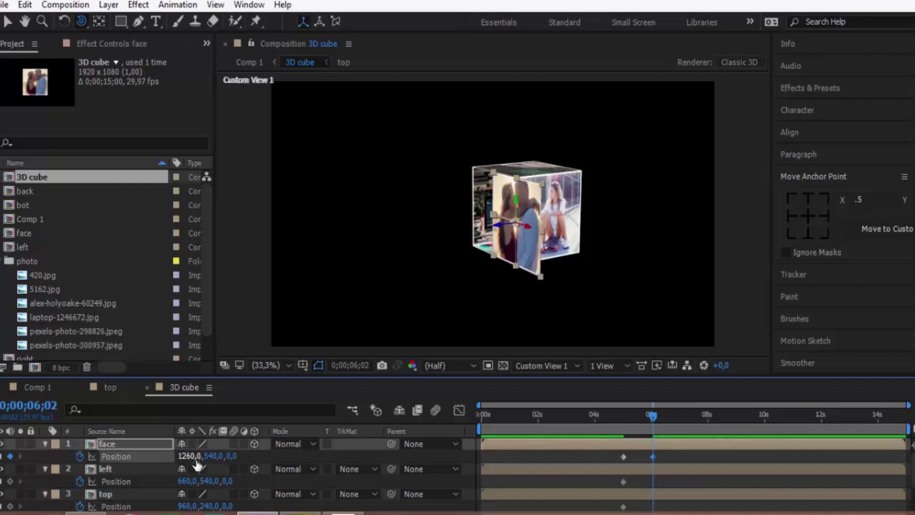
click(24, 5)
mouse_move(24, 5)
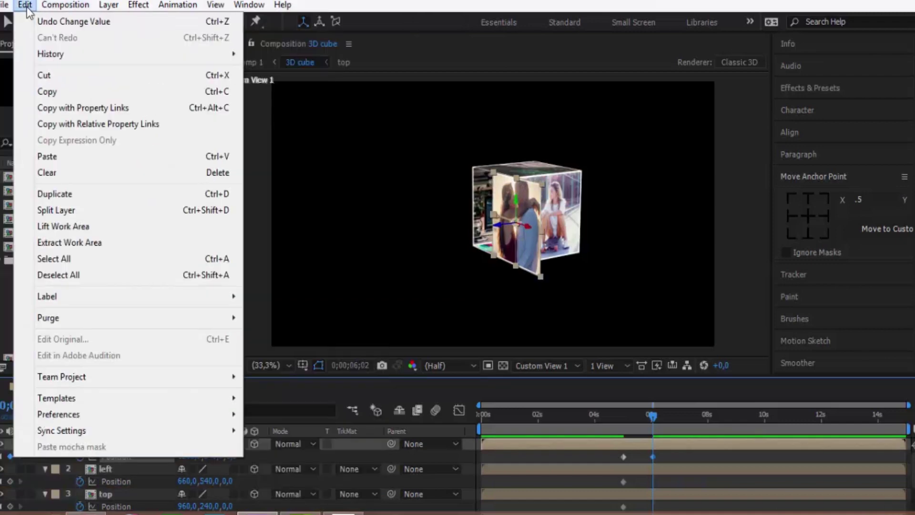
click(62, 21)
Try a Z position of 300 for the face layer at 0;00;06;02.
click(228, 455)
text(30)
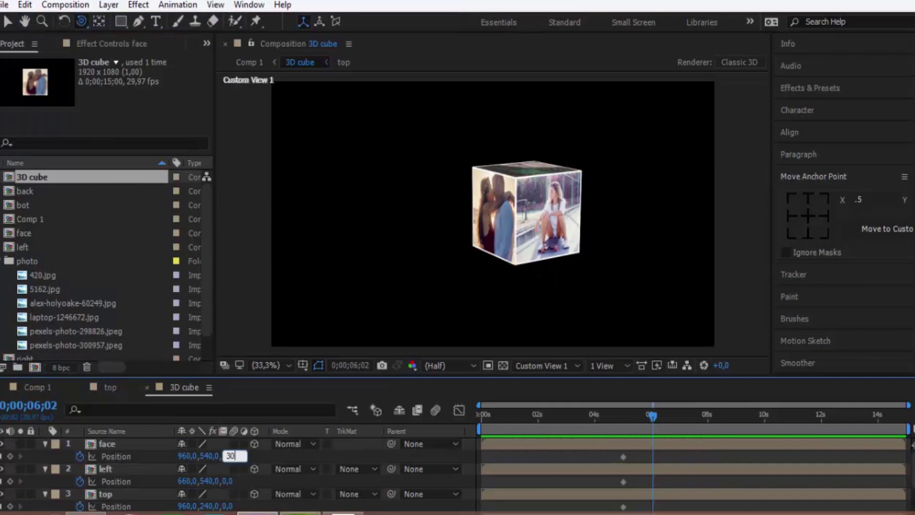
text(0)
key(Return)
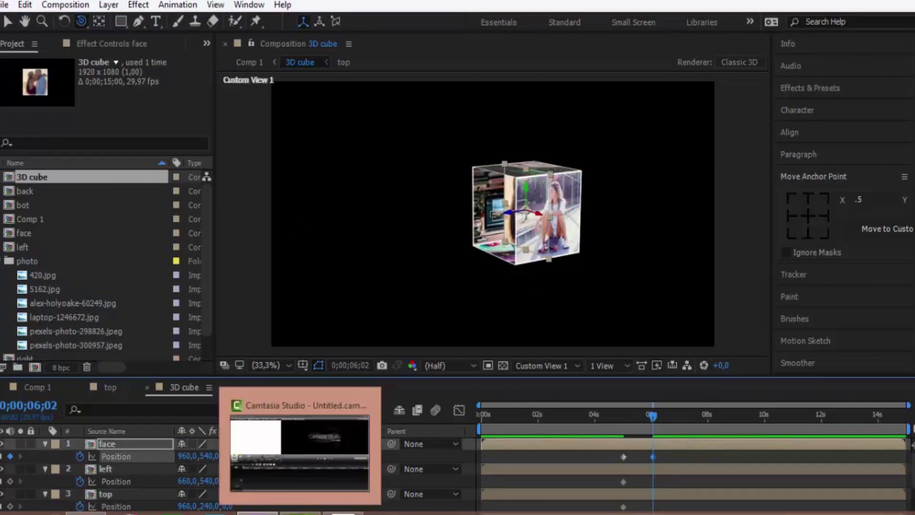
Set the face layer's Z position to -300 at 0;00;06;02, return to the Selection tool and deselect the layer.
click(229, 456)
text(-300)
key(Return)
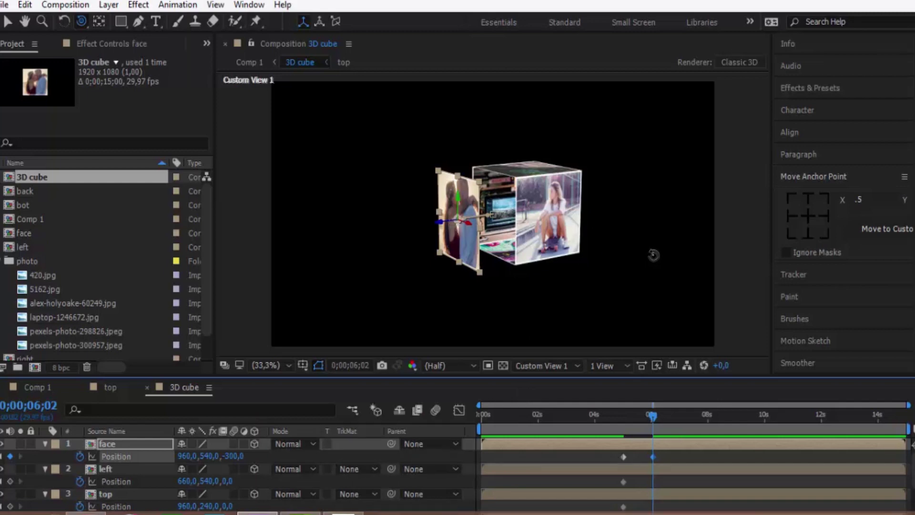
click(8, 21)
click(720, 203)
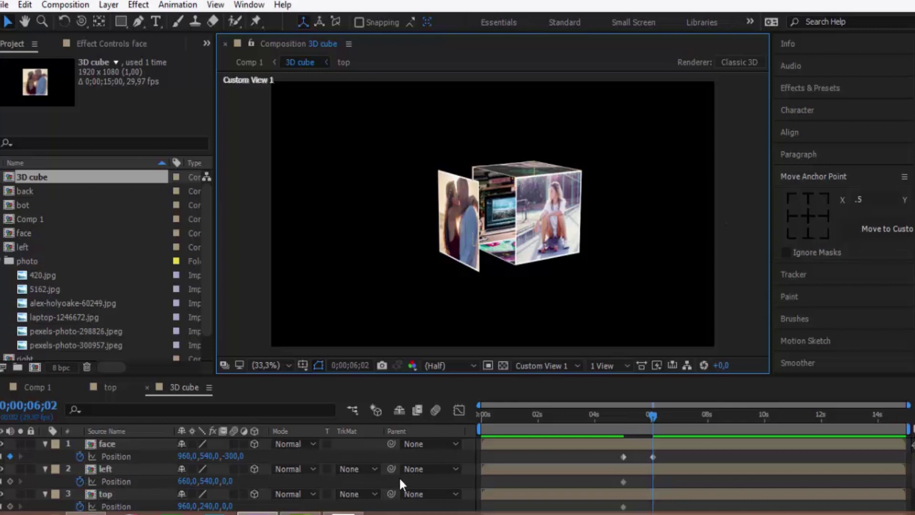
Try a Y position of 536 for the left layer, and undo the change.
click(211, 481)
text(536)
key(Return)
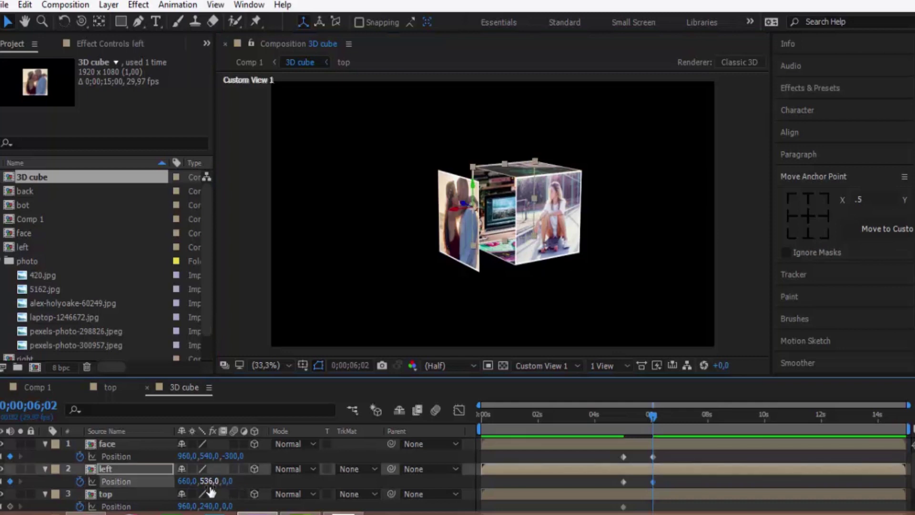
click(20, 6)
mouse_move(40, 15)
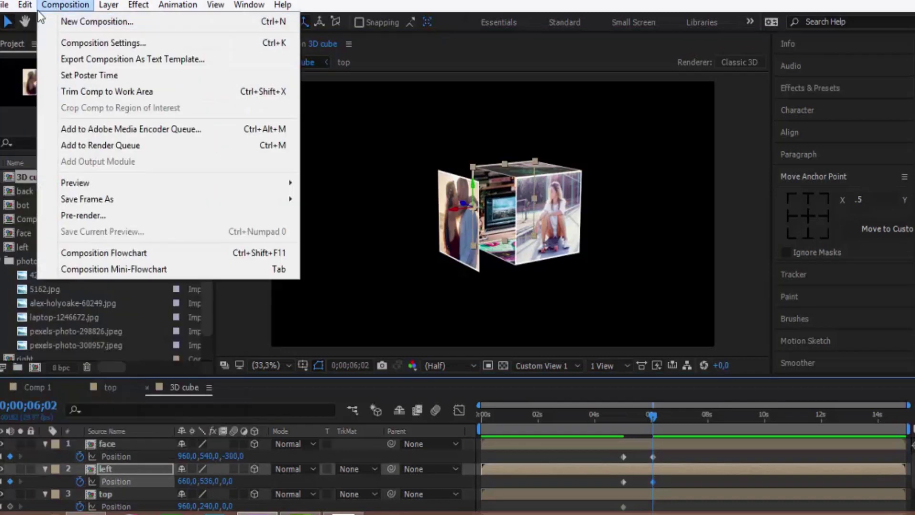
key(Escape)
key(ctrl+z)
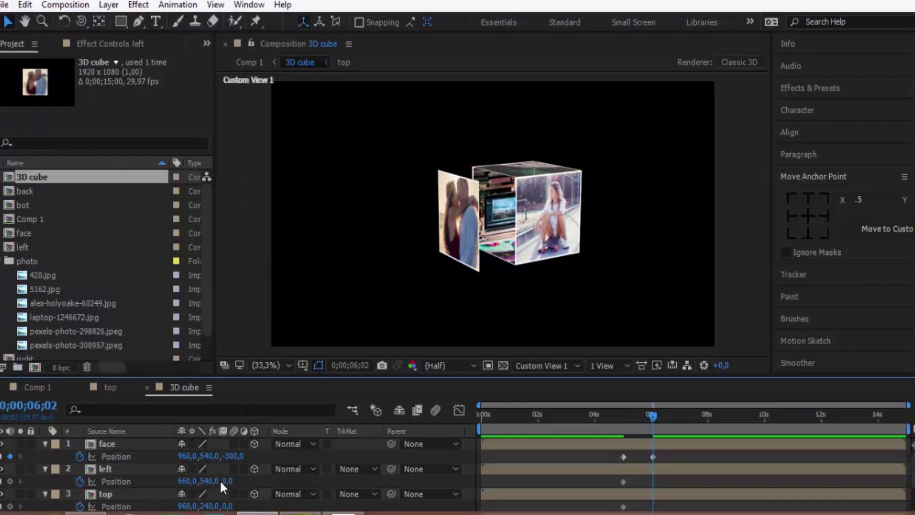
Try a Z position of 300 for the left layer, and undo the change.
click(237, 481)
key(Return)
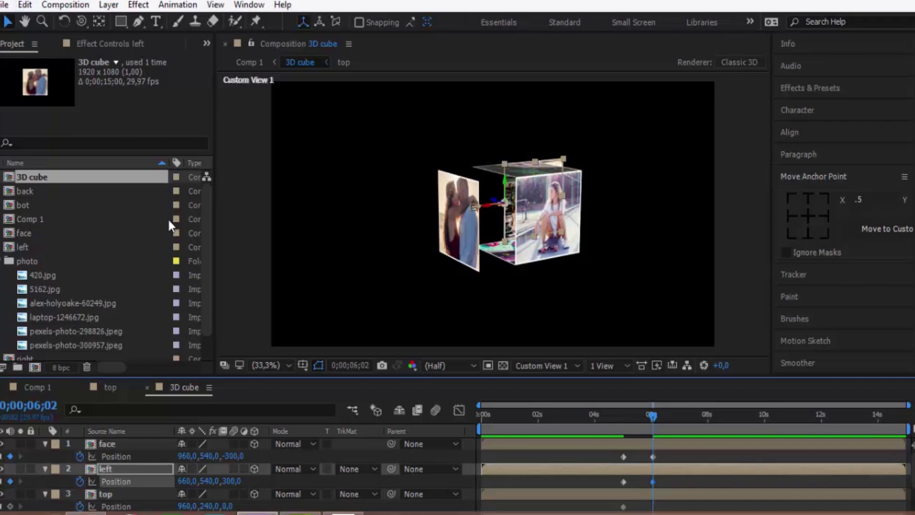
key(ctrl+z)
Try offsetting the left layer's X position by +300 to 960, and undo the change.
click(190, 481)
mouse_move(257, 513)
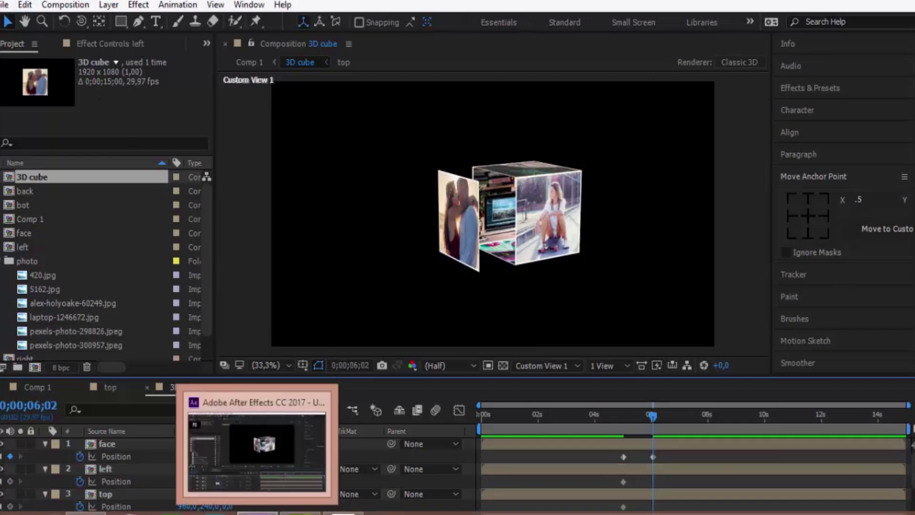
text(+300)
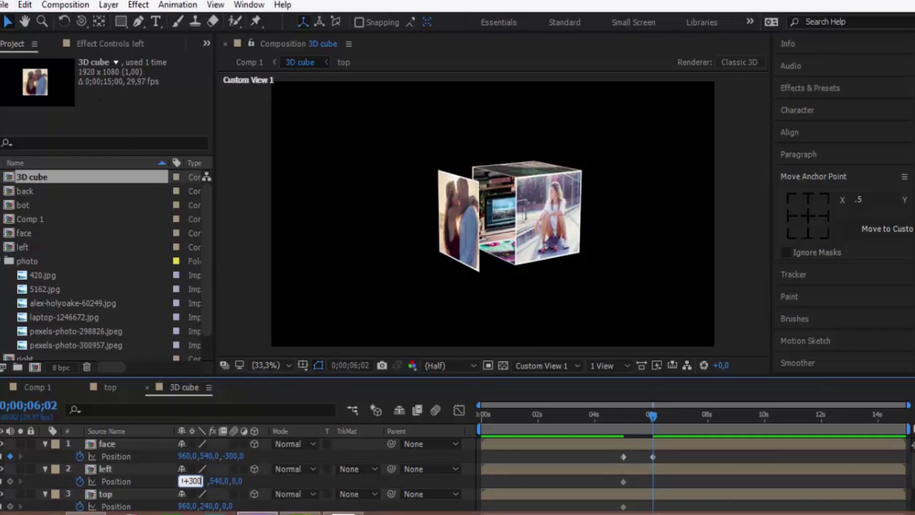
key(Return)
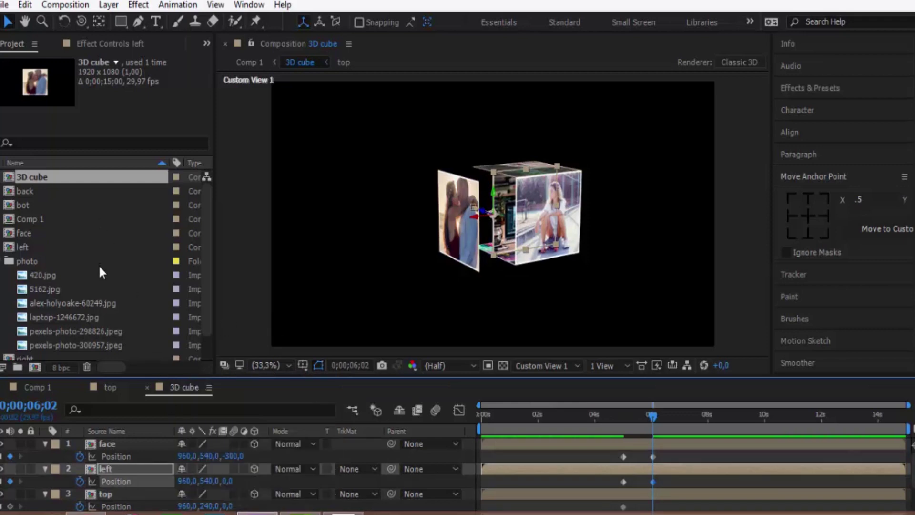
key(ctrl+z)
Move the left layer outward at 0;00;06;02 by subtracting 300 from its X position, giving 360.
click(195, 480)
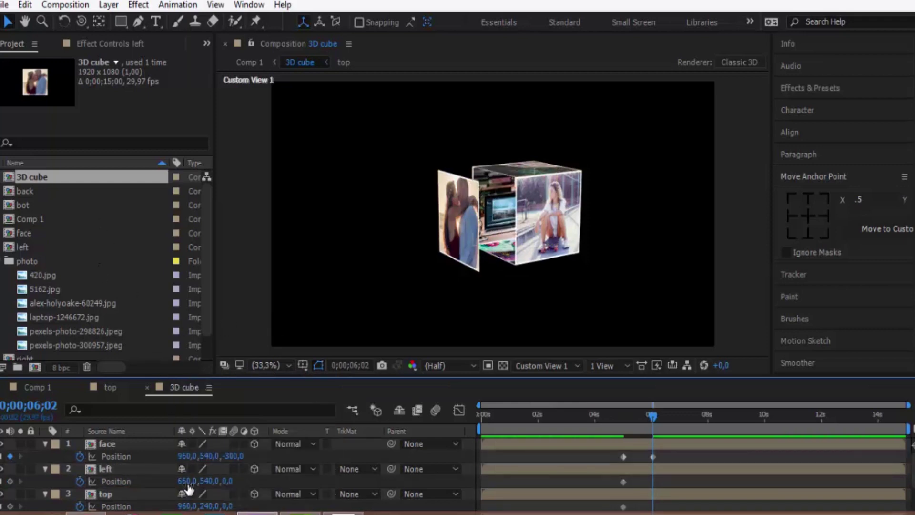
click(195, 481)
text(-300)
key(Return)
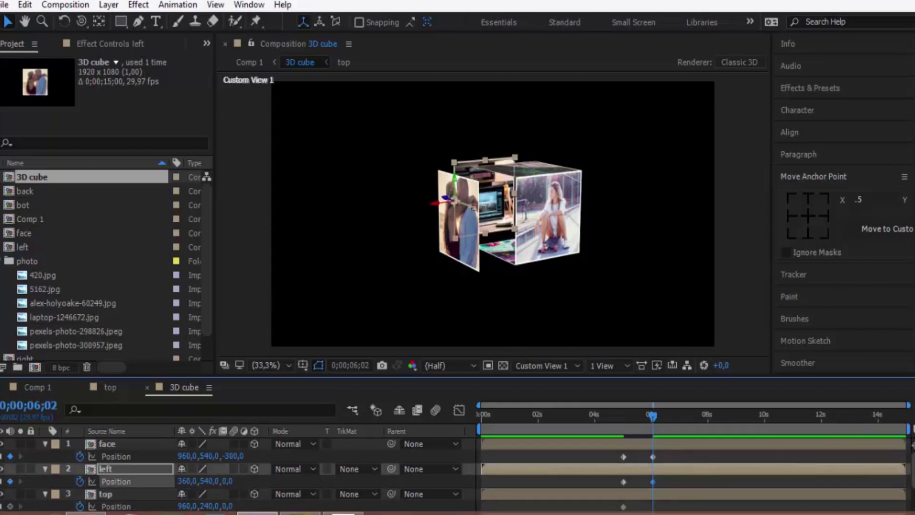
Try a Y position of 540 for the top layer, and undo the change.
scroll(238, 476, down, 1)
scroll(239, 476, down, 1)
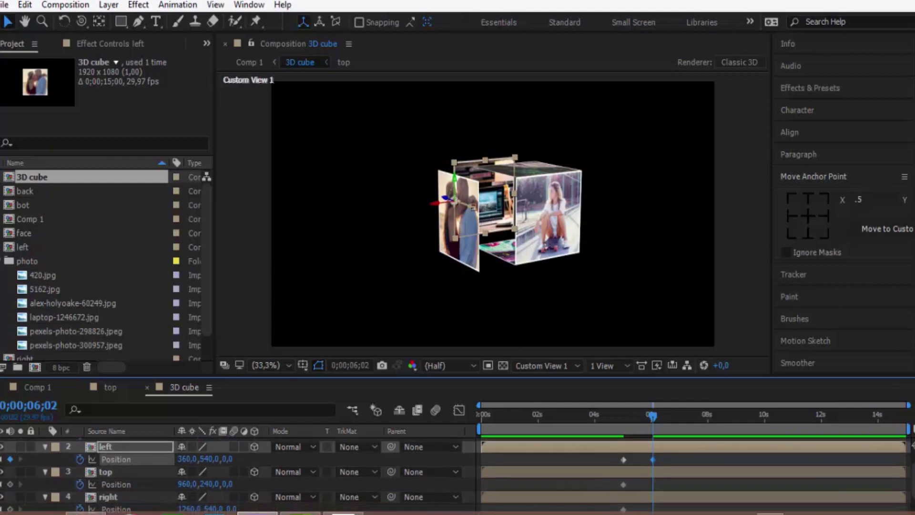
click(174, 470)
click(210, 483)
text(240)
key(BackSpace)
key(BackSpace)
key(BackSpace)
text(540)
key(Return)
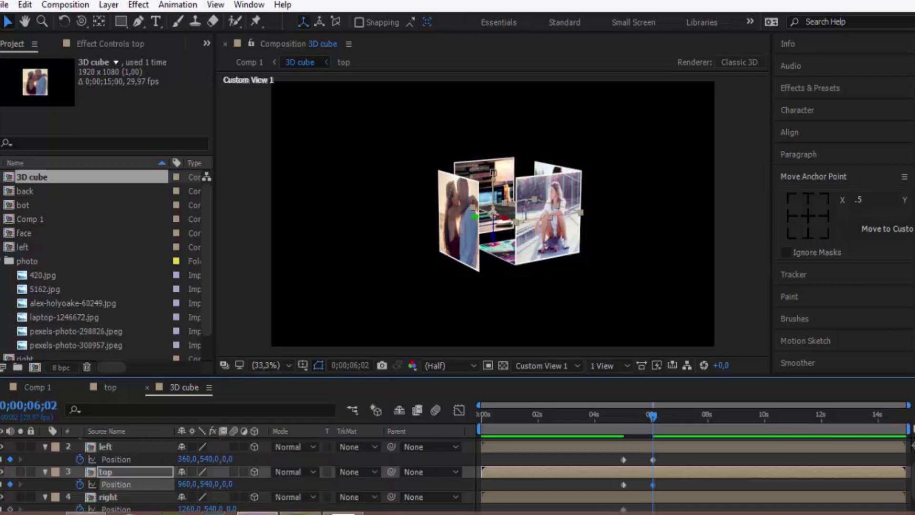
key(ctrl+z)
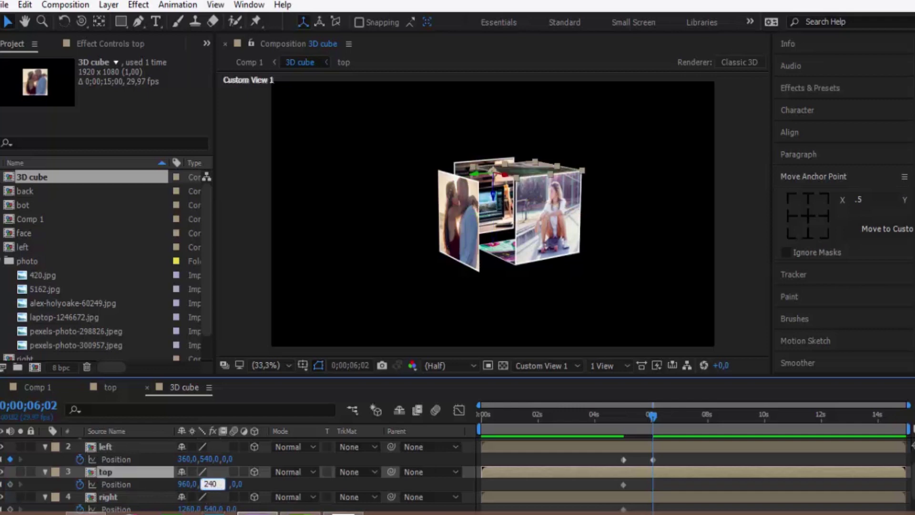
Raise the top layer at 0;00;06;02 by subtracting 300 from its Y position, giving -60.
click(213, 484)
text(-300)
key(Return)
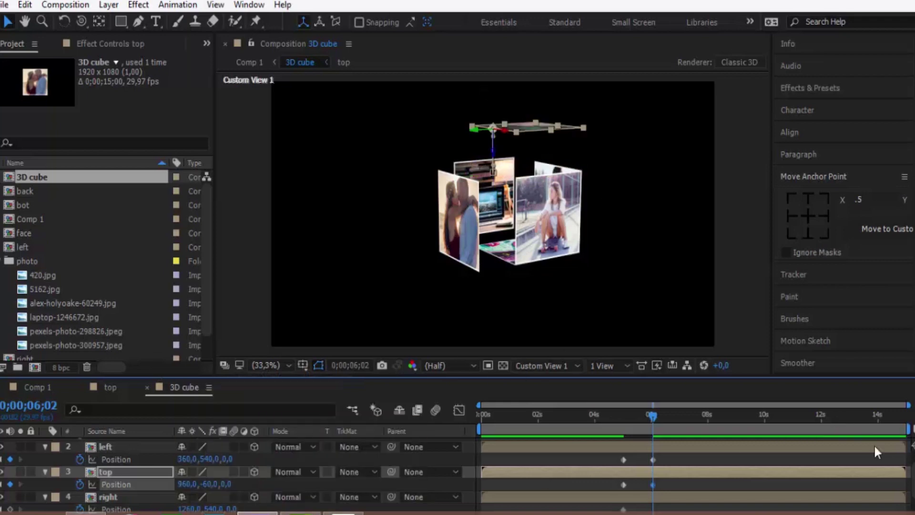
Move the right layer outward at 0;00;06;02 by adding 300 to its X position, giving 1560.
scroll(900, 472, down, 2)
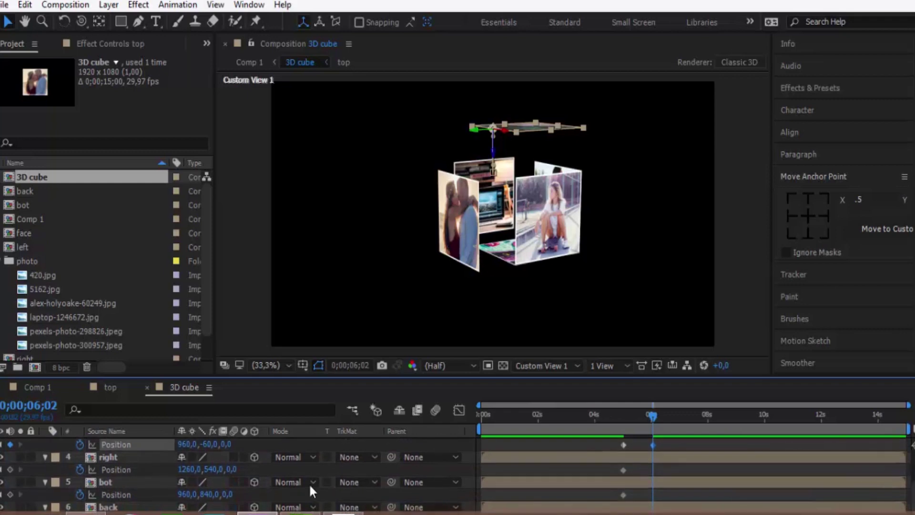
click(121, 458)
click(195, 470)
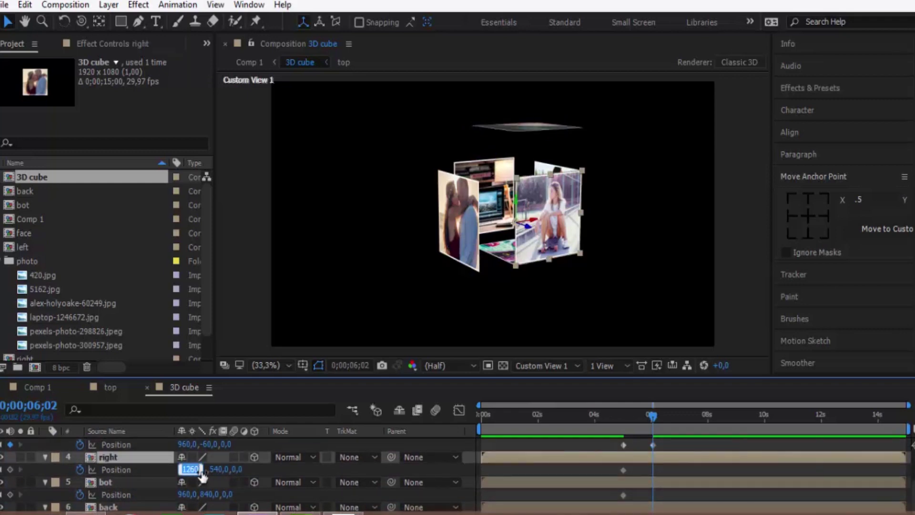
click(201, 472)
text(+300)
key(Return)
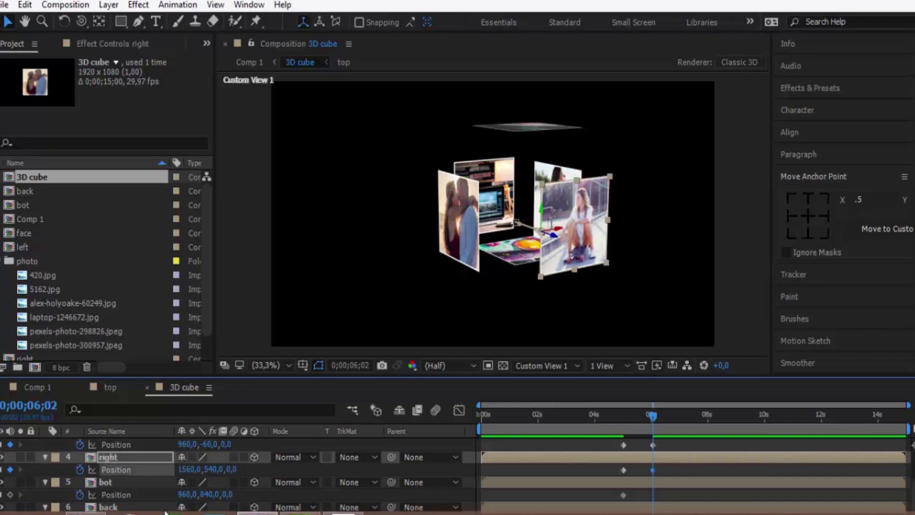
Lower the bot layer at 0;00;06;02 by adding 300 to its Y position, giving 1140.
click(135, 482)
click(210, 494)
click(222, 495)
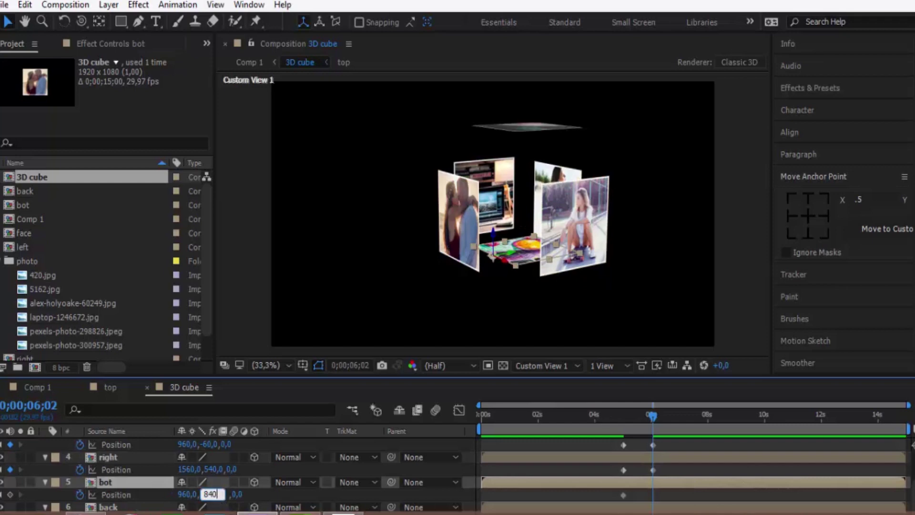
text(+300)
key(Return)
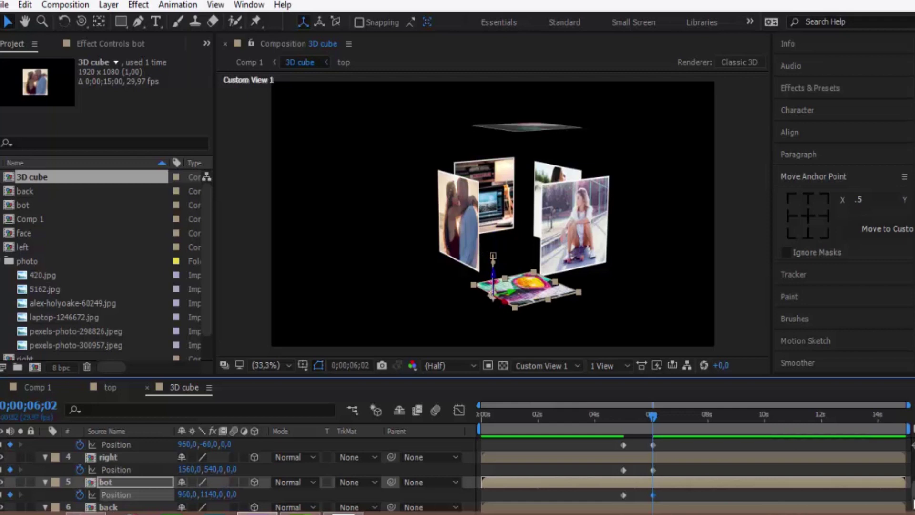
Move the back layer outward along its Z position at 0;00;06;02 and view the separated sides from another angle.
scroll(238, 472, down, 1)
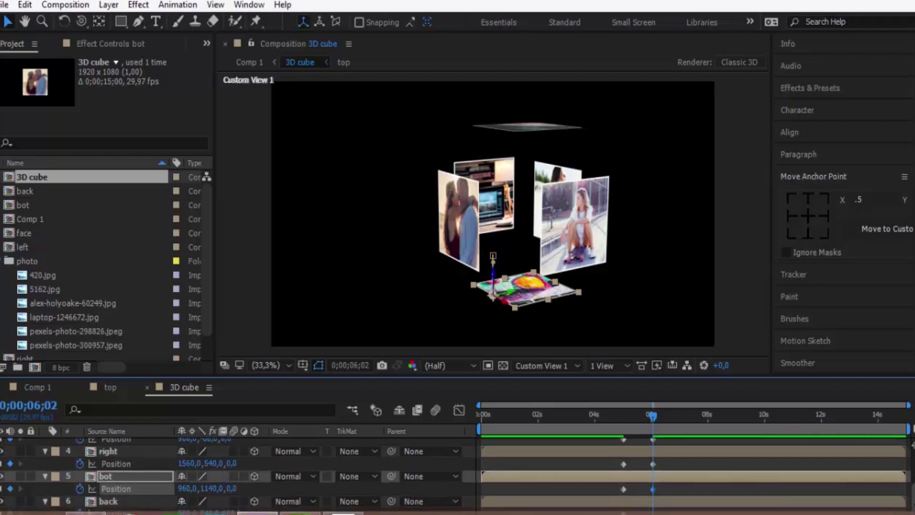
click(229, 511)
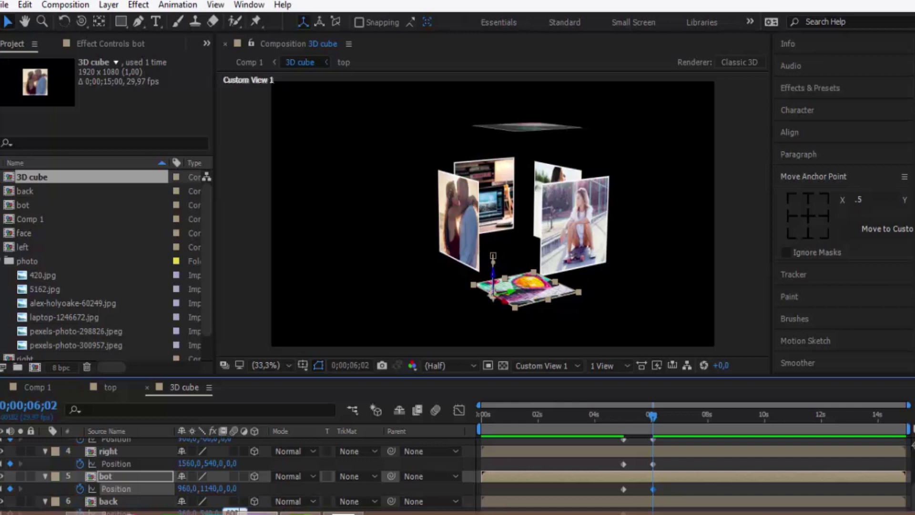
click(108, 501)
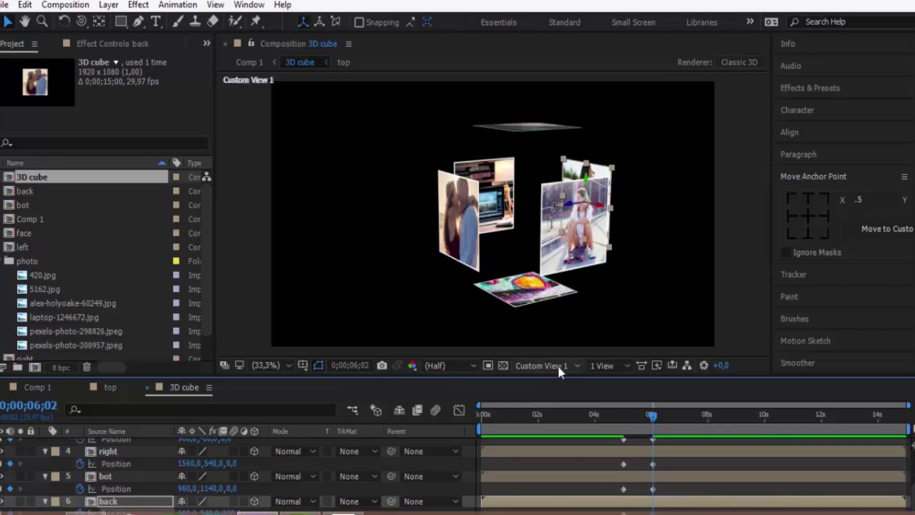
click(87, 22)
drag(388, 167, 537, 154)
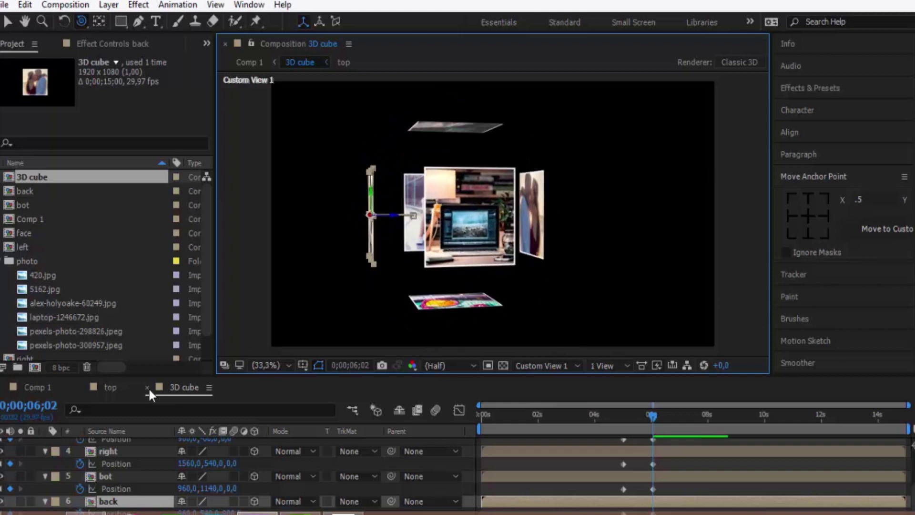
Scrub Comp 1 back from 0;00;06;02 to 0;00;03;19 to review the cube opening.
click(97, 388)
click(42, 386)
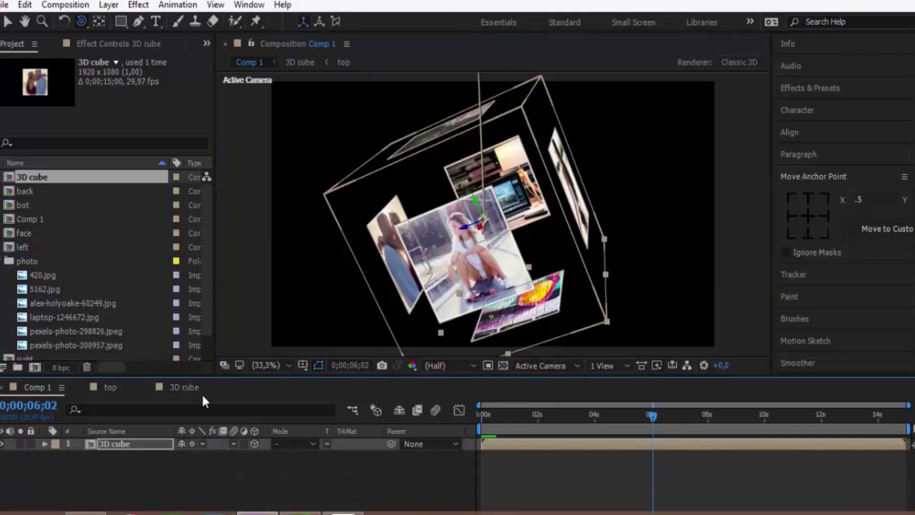
drag(648, 417, 588, 415)
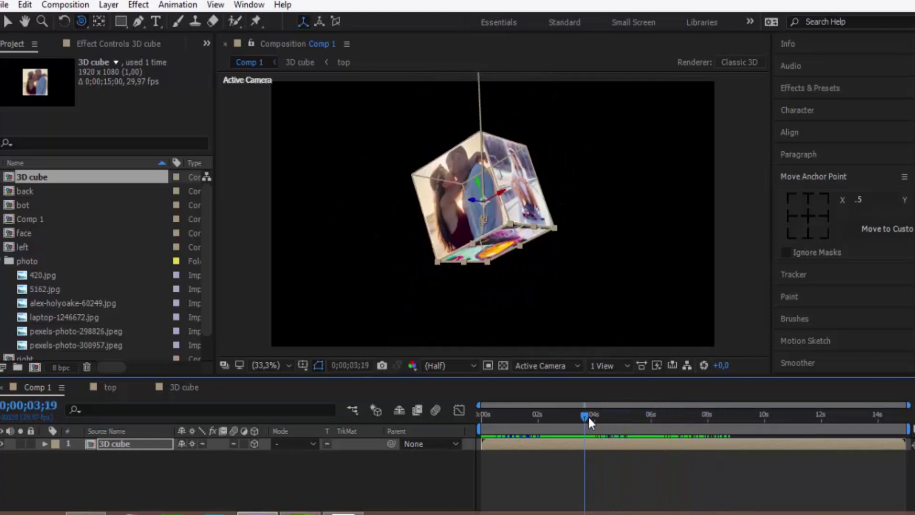
In the 3D cube composition, move the back layer inward along Z at 0;00;07;03 to its closed-cube position.
click(192, 391)
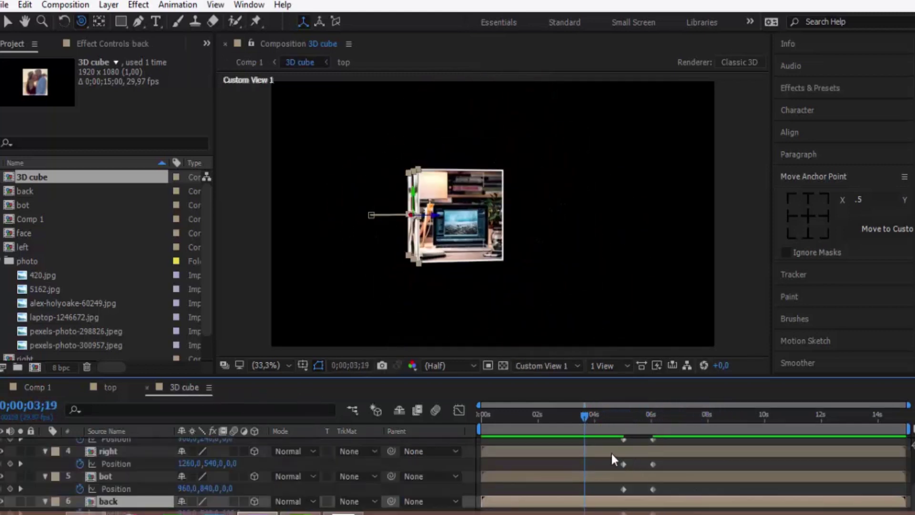
drag(588, 419, 622, 420)
click(631, 439)
drag(625, 416, 683, 418)
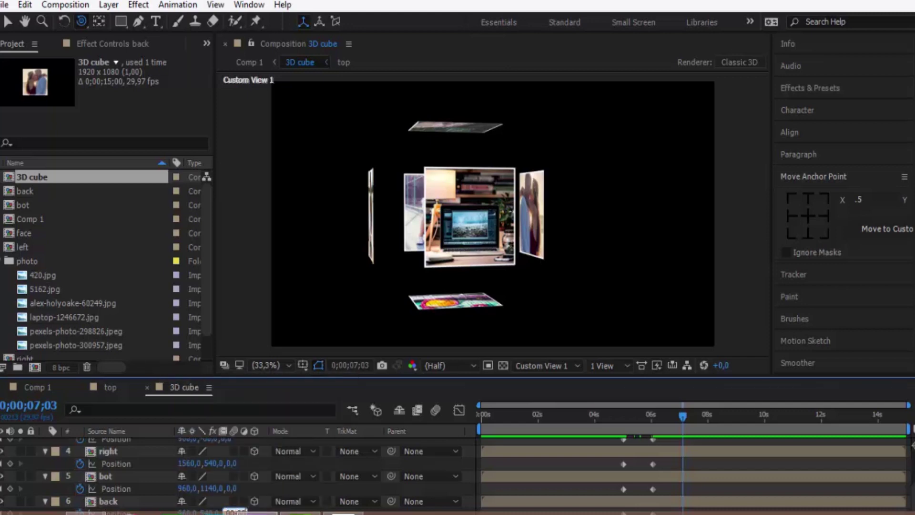
click(231, 500)
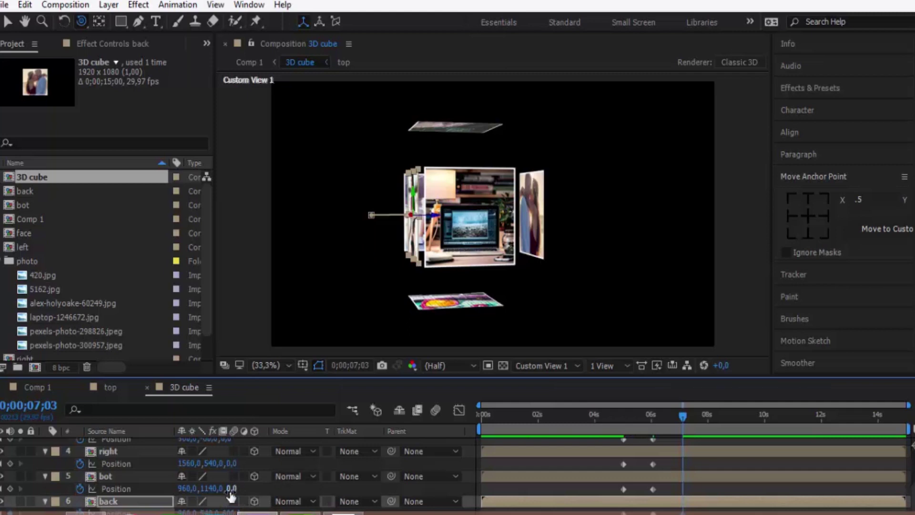
Raise the bot layer at 0;00;07;03 by subtracting 300 from its Y position, giving 840.
click(214, 488)
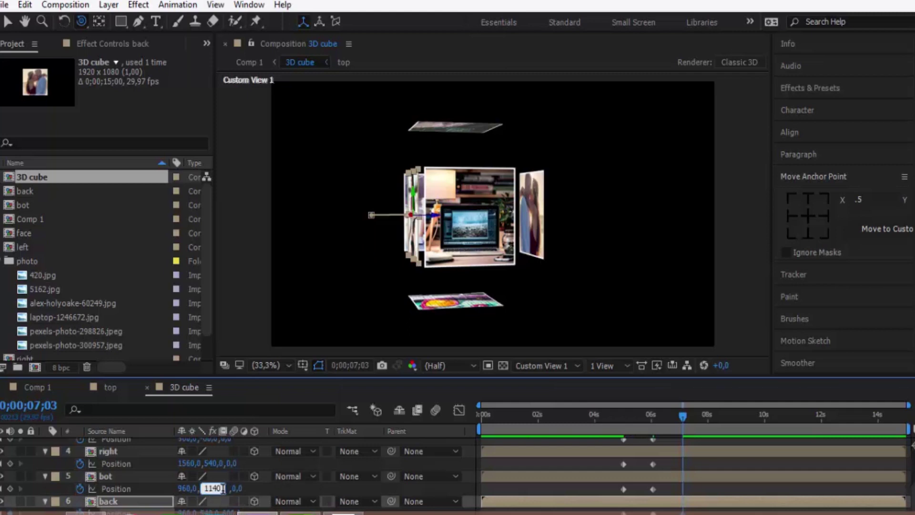
key(Return)
drag(371, 174, 210, 235)
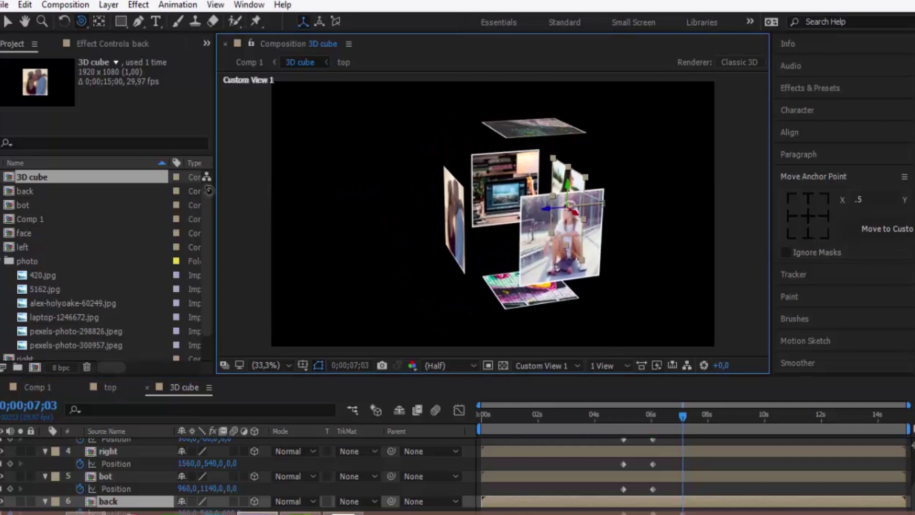
click(211, 492)
click(212, 488)
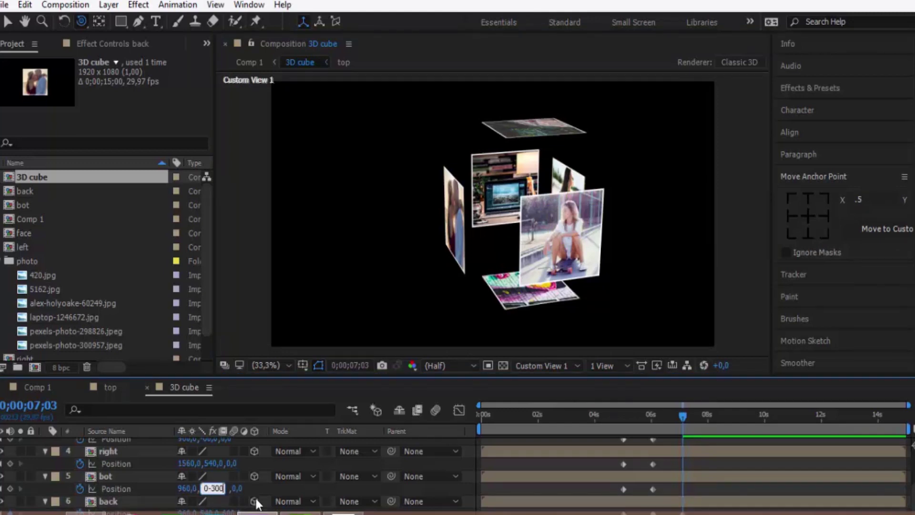
text(-300)
key(Return)
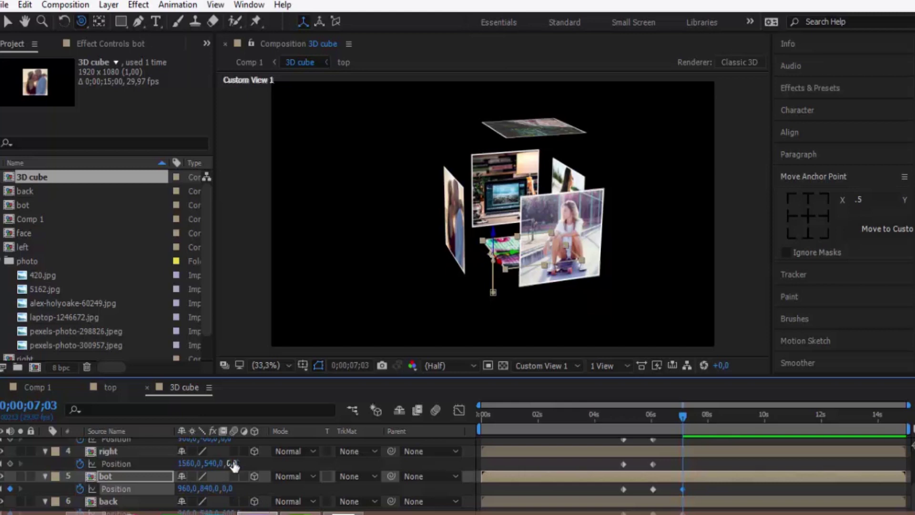
Try subtracting 300 from the right layer's Y position at 0;00;07;03, and undo the change.
click(214, 463)
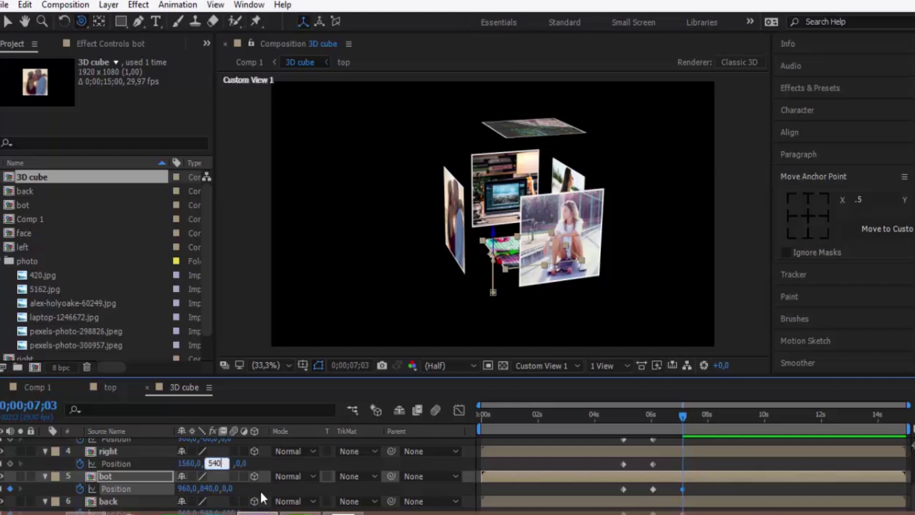
text(-300)
key(Return)
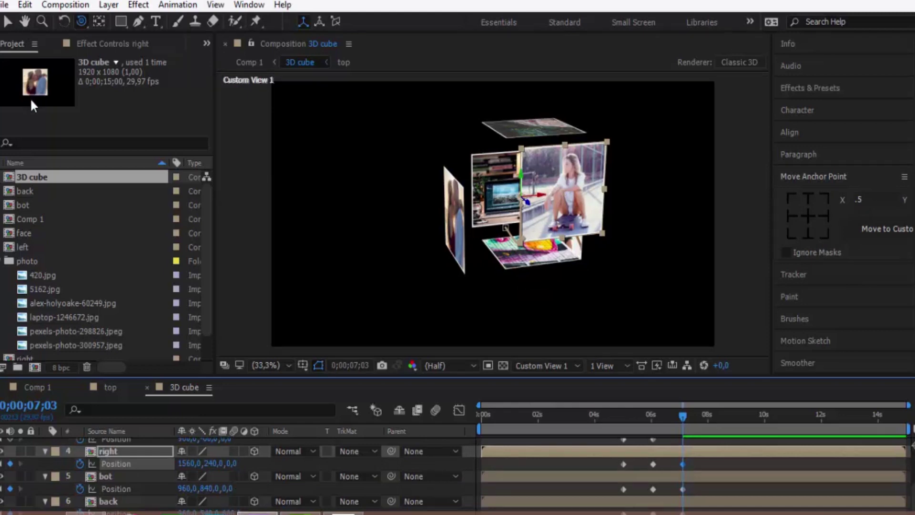
key(ctrl+z)
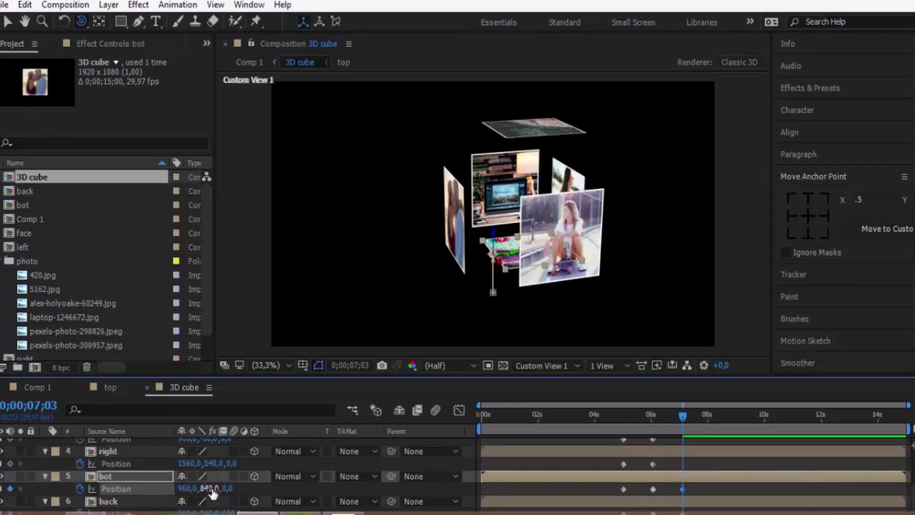
Move the right layer inward at 0;00;07;03 by setting its X position to 1260.
click(184, 491)
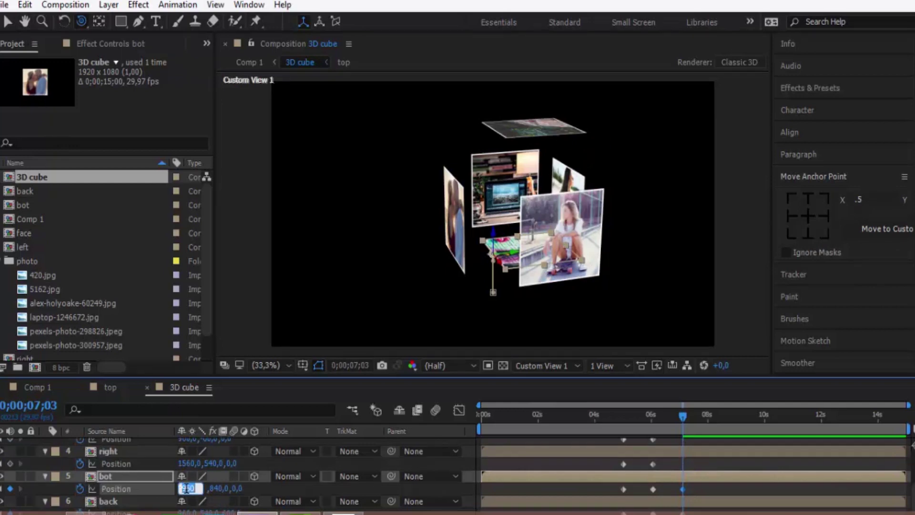
click(217, 486)
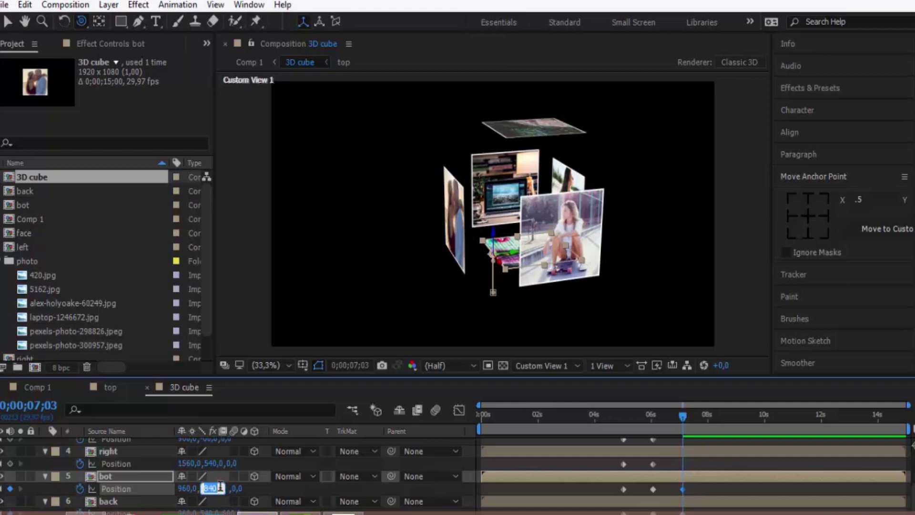
click(190, 463)
click(195, 463)
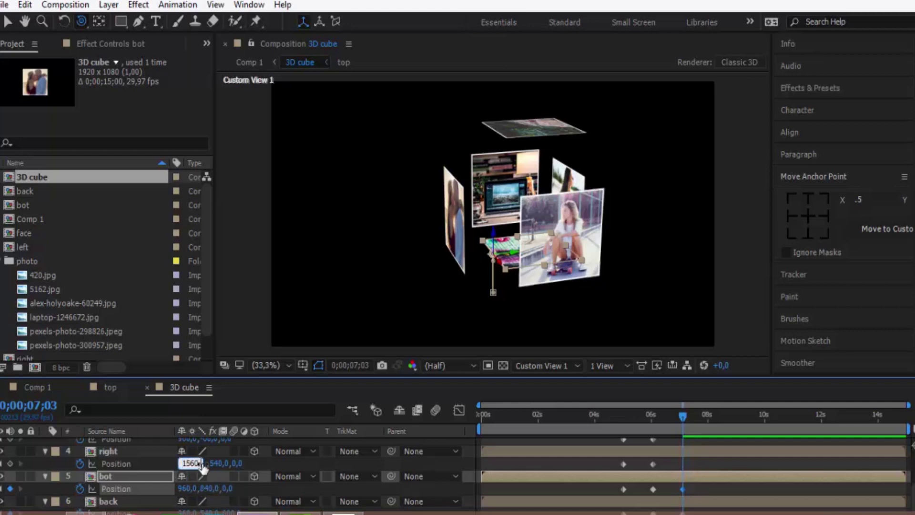
key(Return)
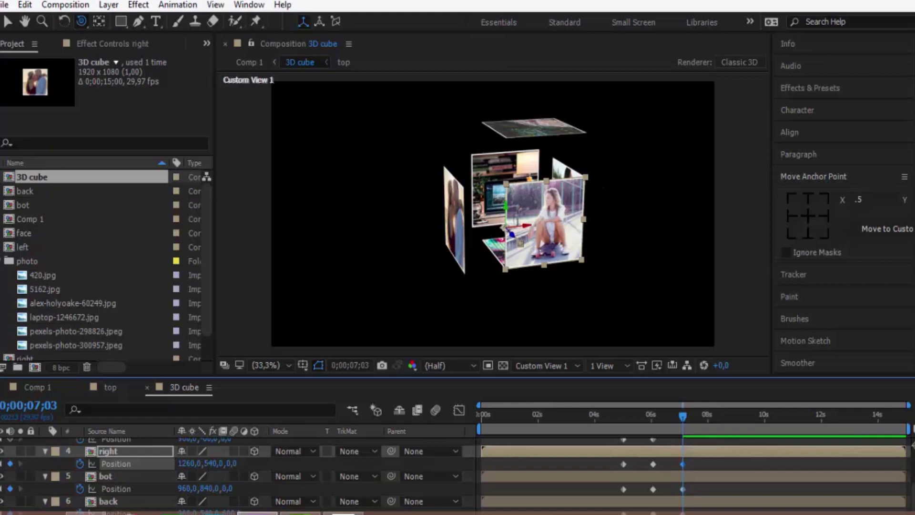
Lower the top layer at 0;00;07;03 by adding 300 to its Y position, giving 240.
scroll(208, 476, up, 5)
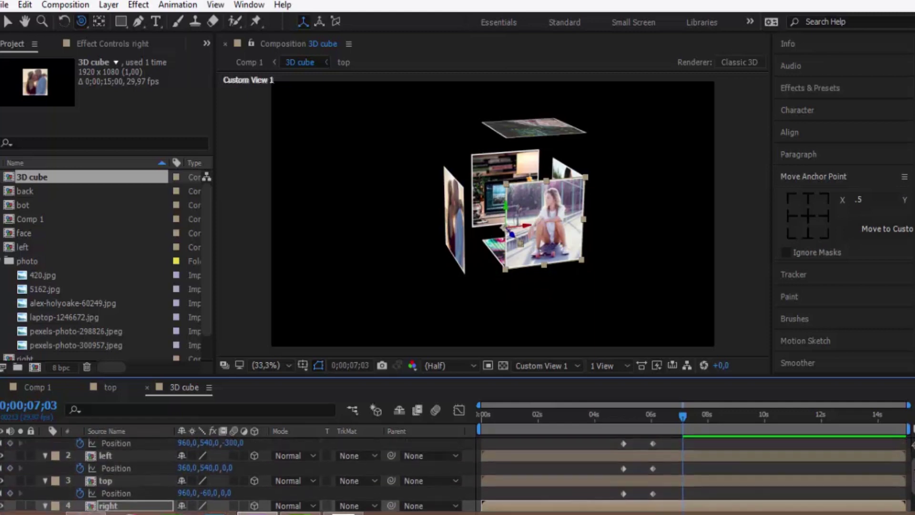
click(207, 495)
text(-60)
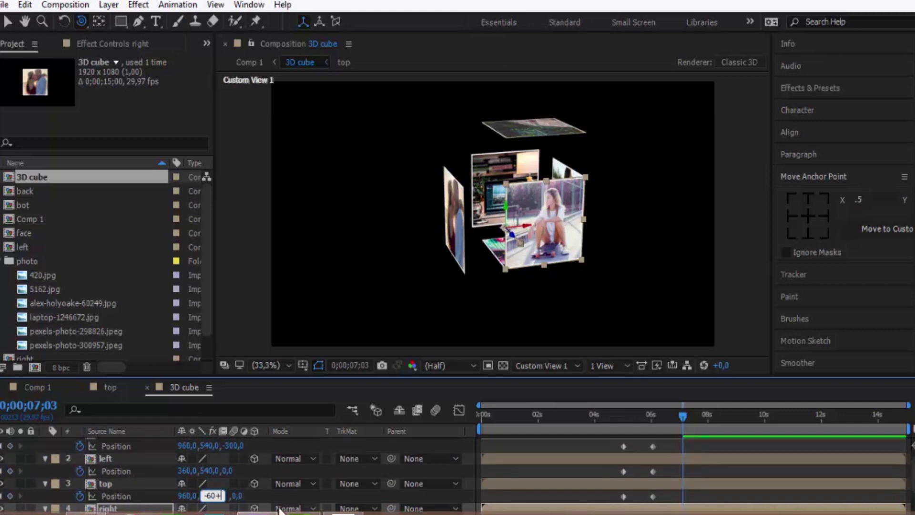
key(Return)
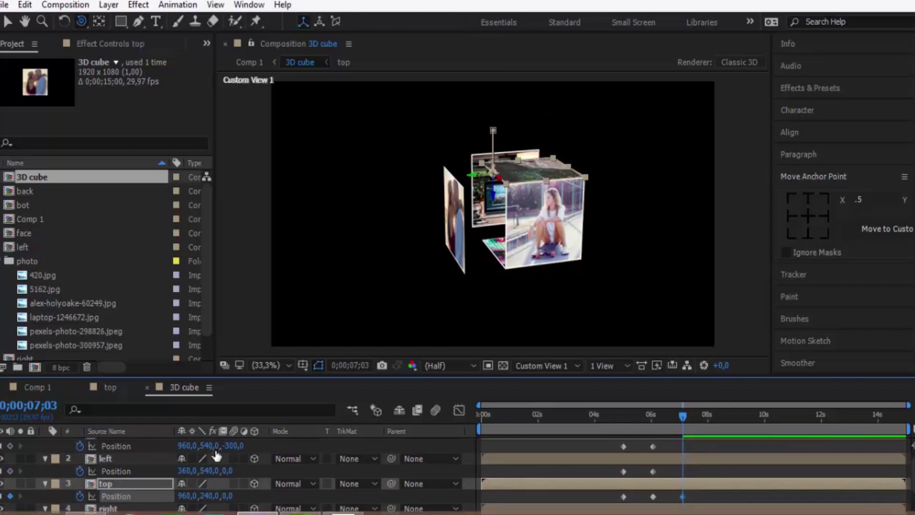
Move the left layer inward at 0;00;07;03 by adding 300 to its X position, giving 660.
click(187, 470)
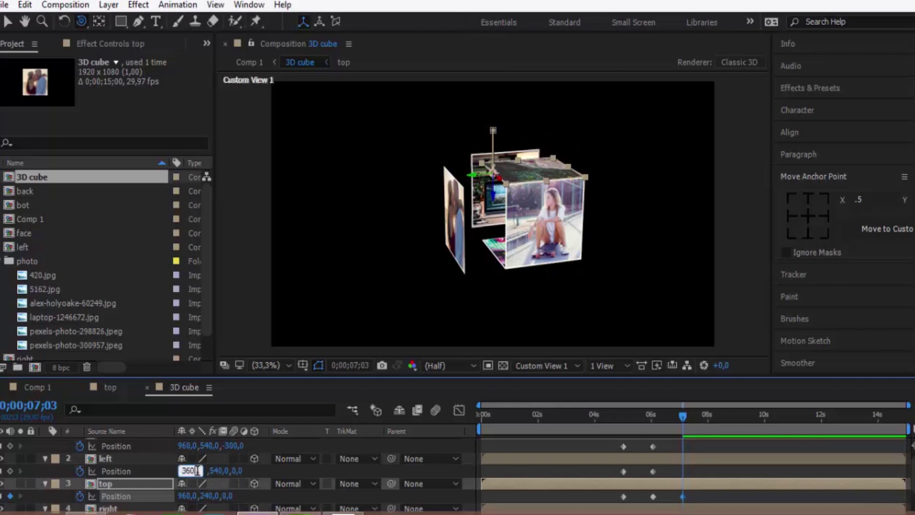
text(+300)
key(Return)
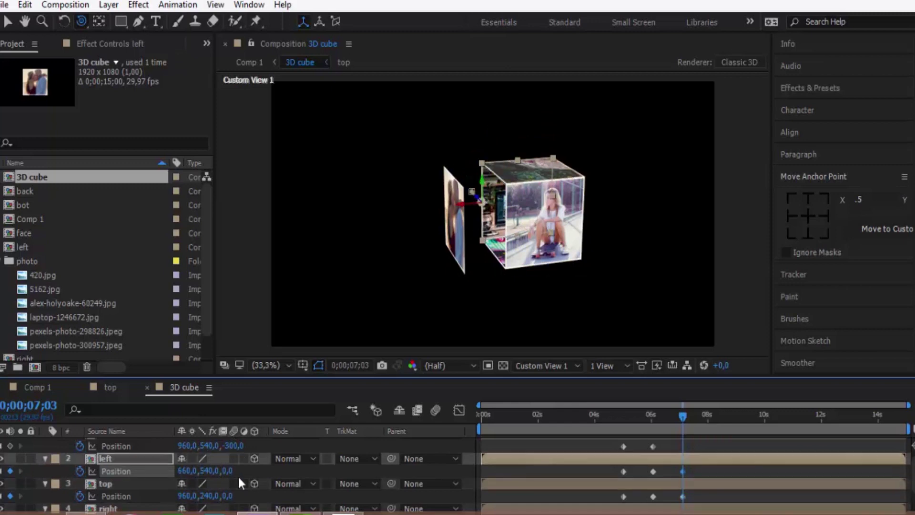
Close the face layer at 0;00;07;03 by setting its Z position to 0.
scroll(476, 466, up, 1)
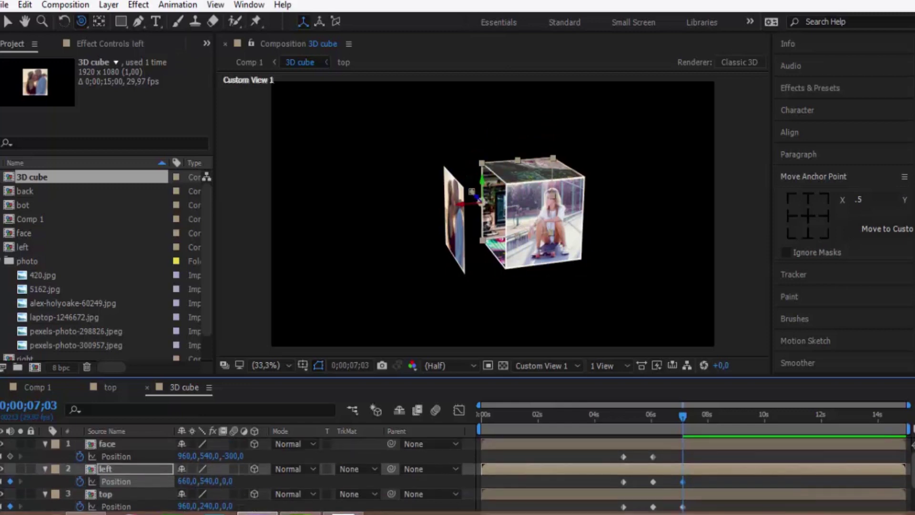
click(240, 458)
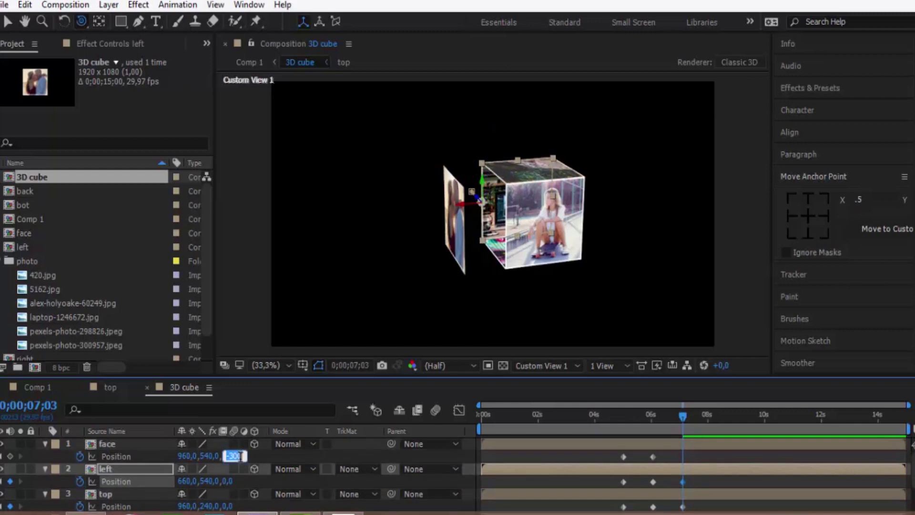
text(0)
key(Return)
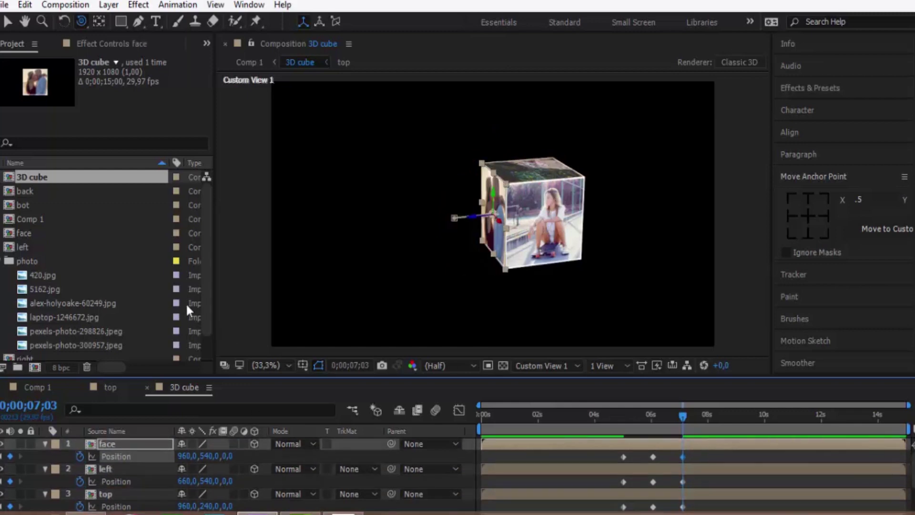
Preview the cube animation in Comp 1 from the beginning.
click(30, 385)
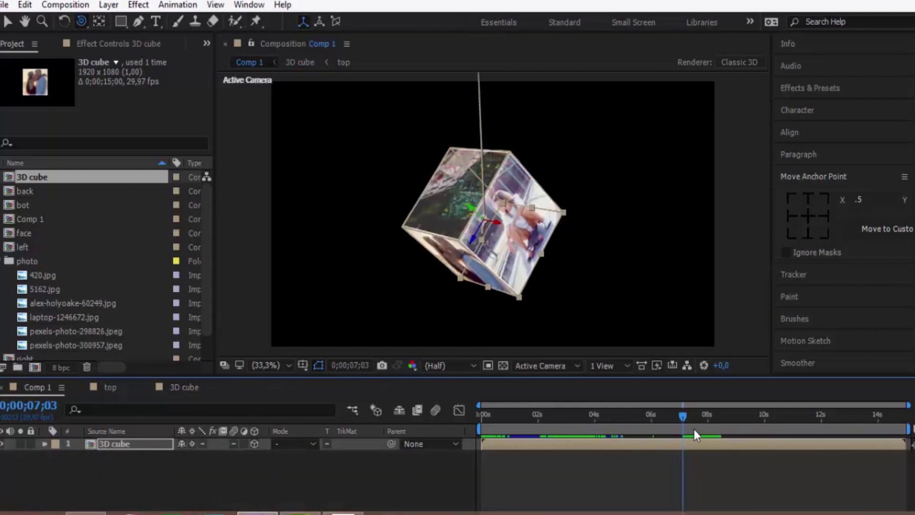
drag(681, 416, 479, 428)
key(space)
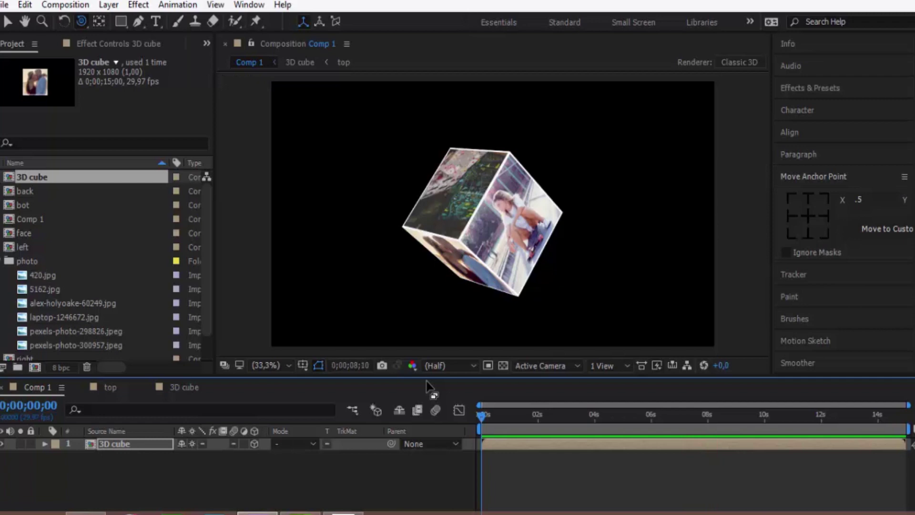
key(space)
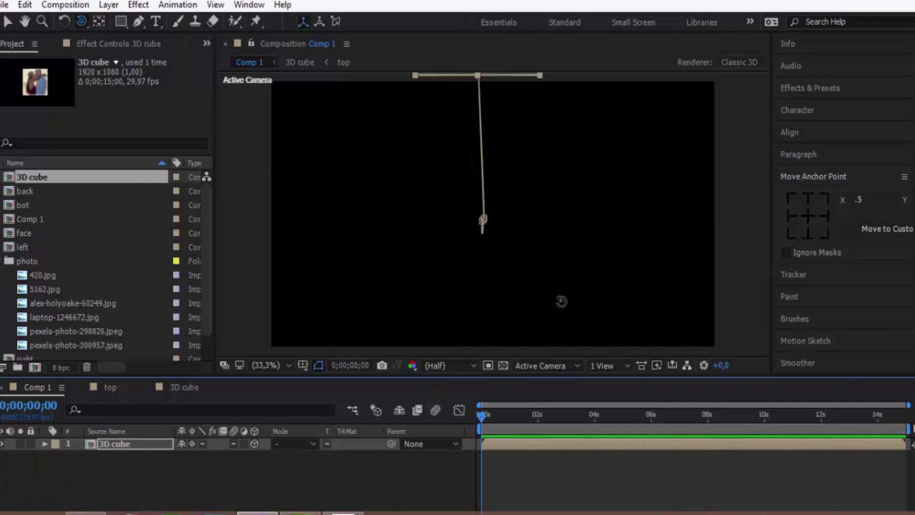
Add Scale keyframes to all side layers of the 3D cube comp at 0;00;04;23.
click(181, 387)
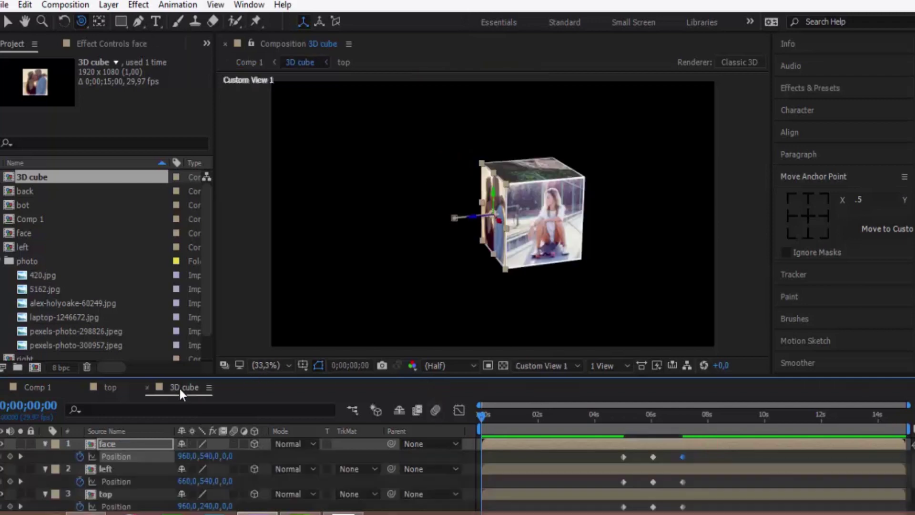
click(653, 425)
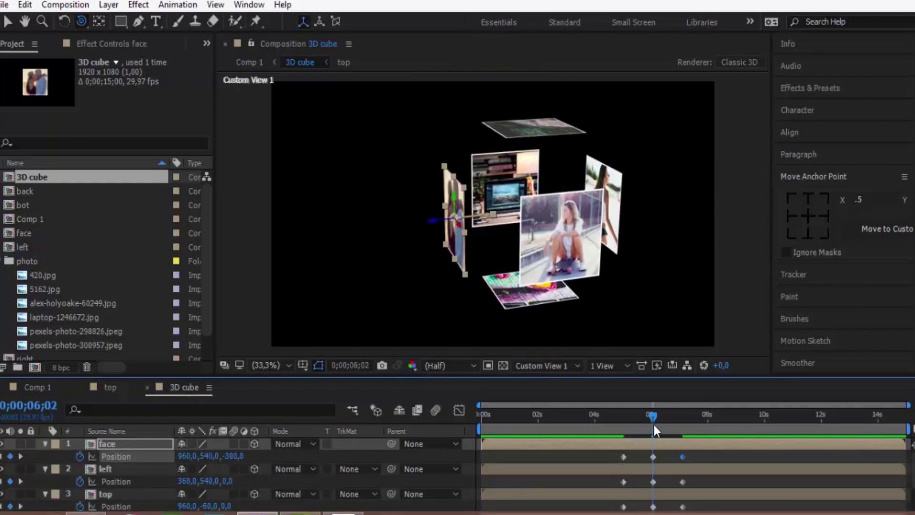
key(ctrl+a)
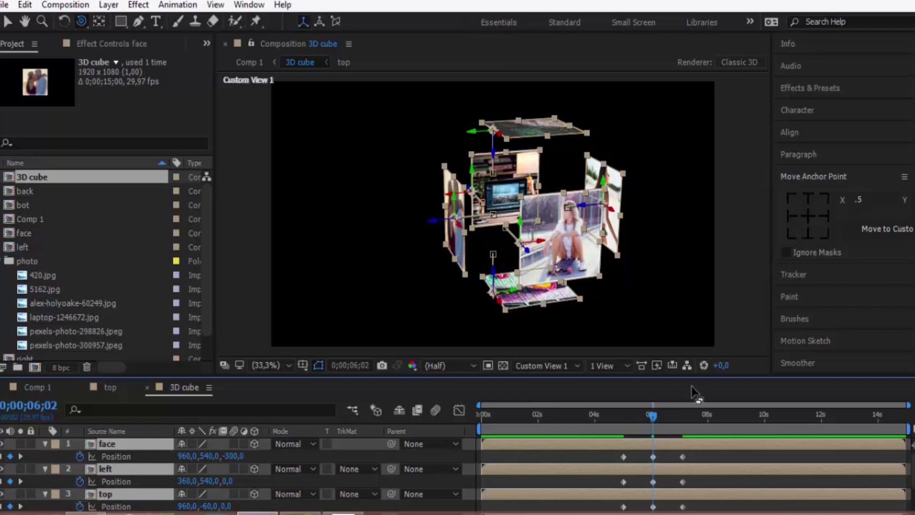
key(s)
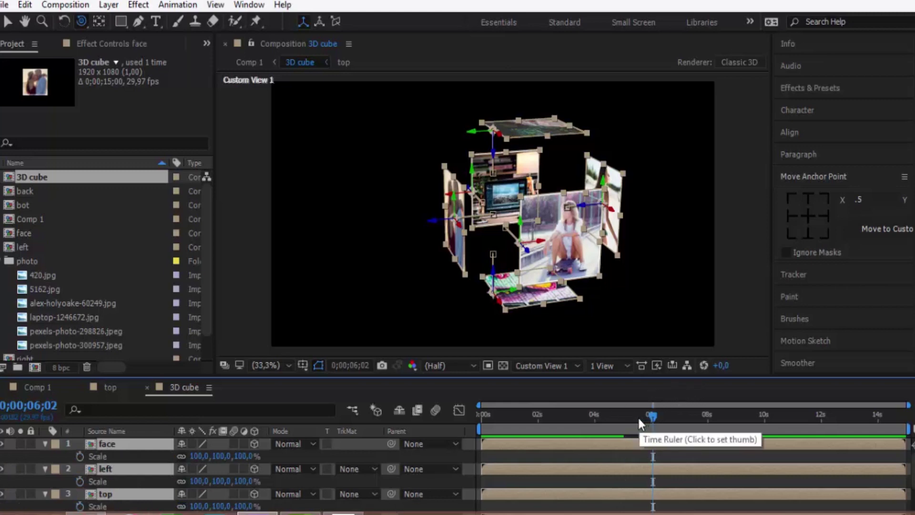
drag(652, 416, 615, 415)
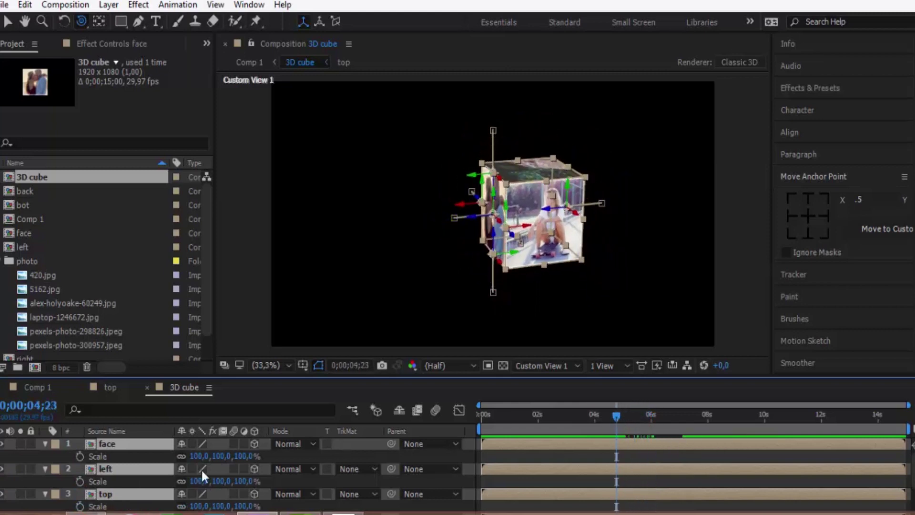
click(79, 454)
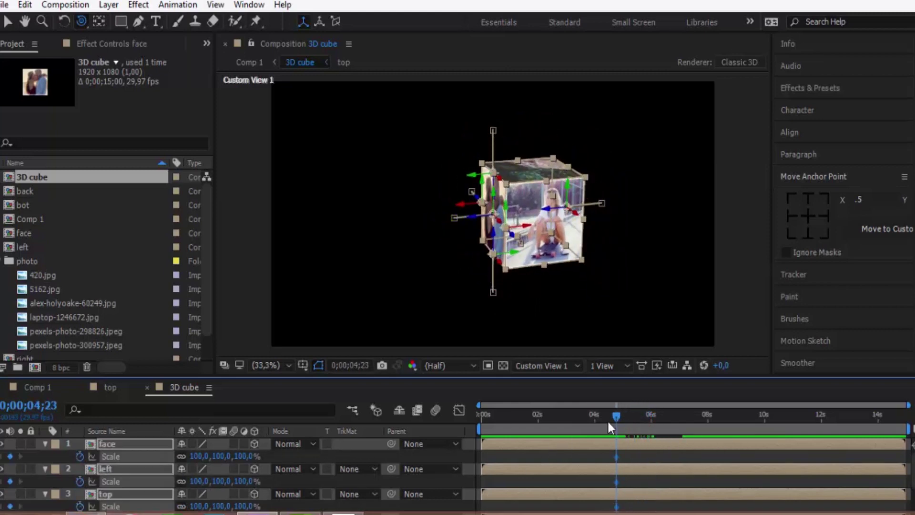
Keyframe the scale of all cube sides to 112% at 0;00;05;22 and to 100% at 0;00;07;03.
drag(616, 415, 645, 419)
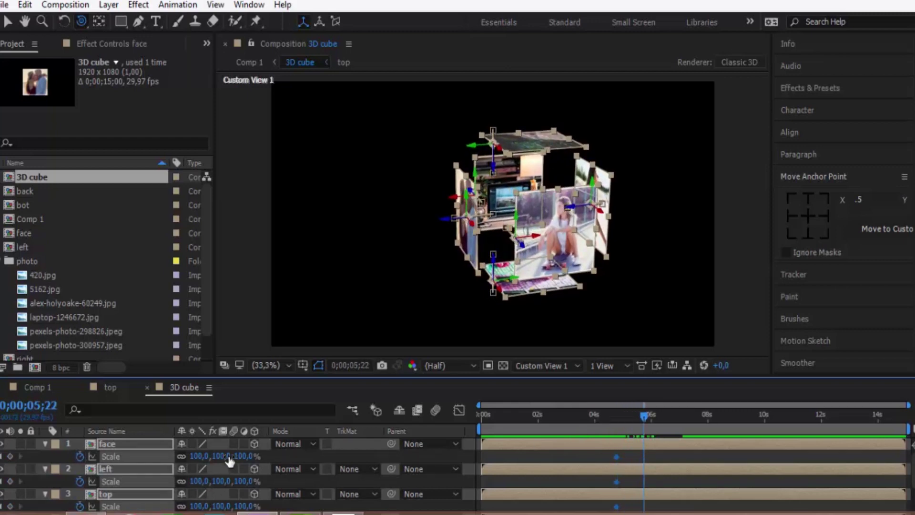
drag(224, 455, 235, 456)
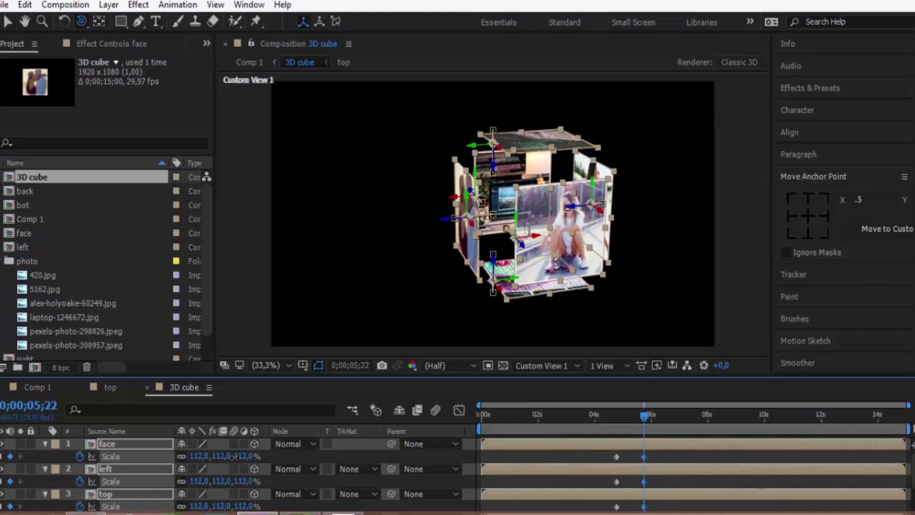
drag(645, 415, 683, 415)
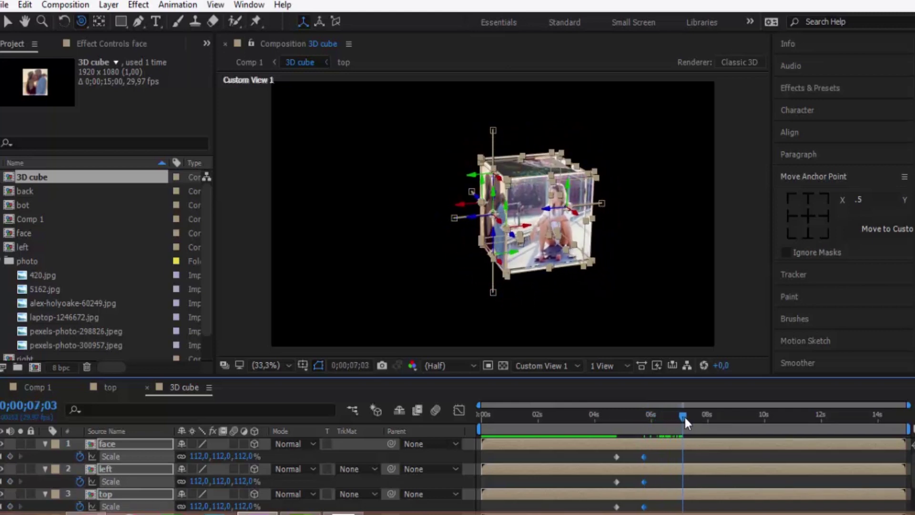
click(202, 456)
text(100)
key(Return)
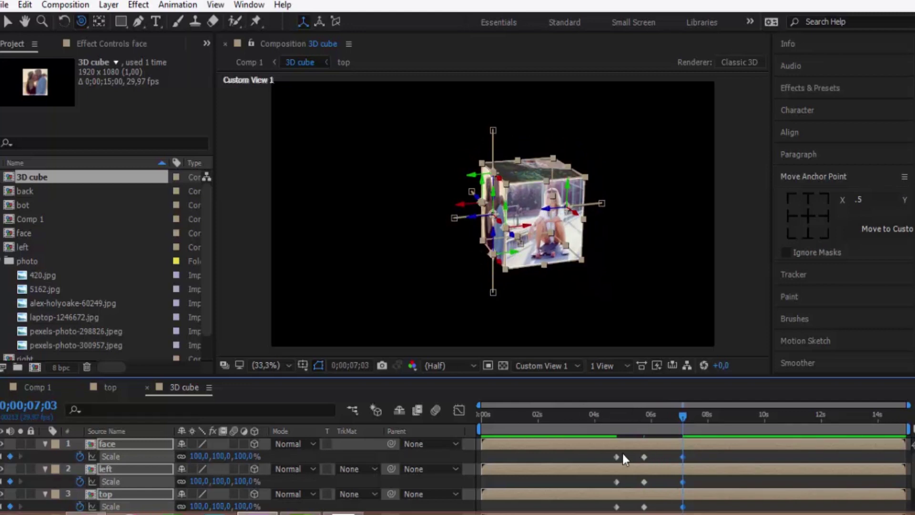
Preview the cube animation in Comp 1 and scrub through its drop-in and rotation.
click(41, 387)
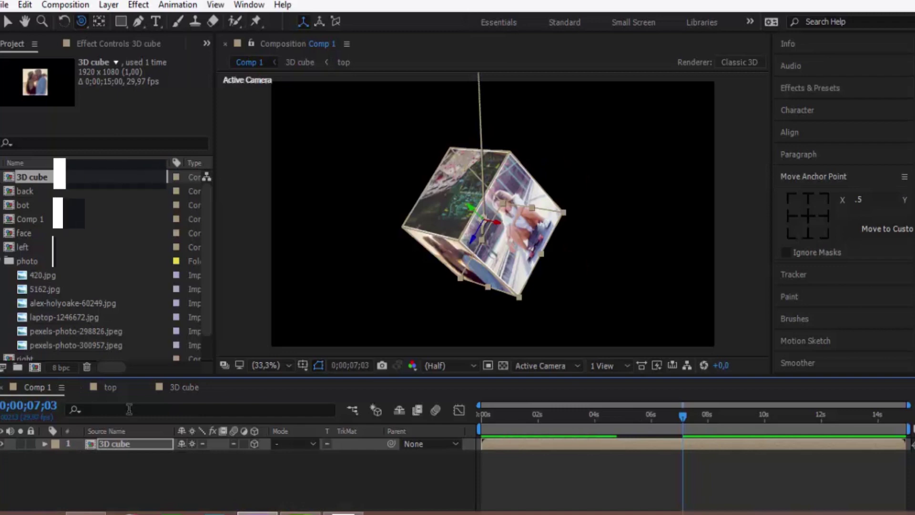
key(space)
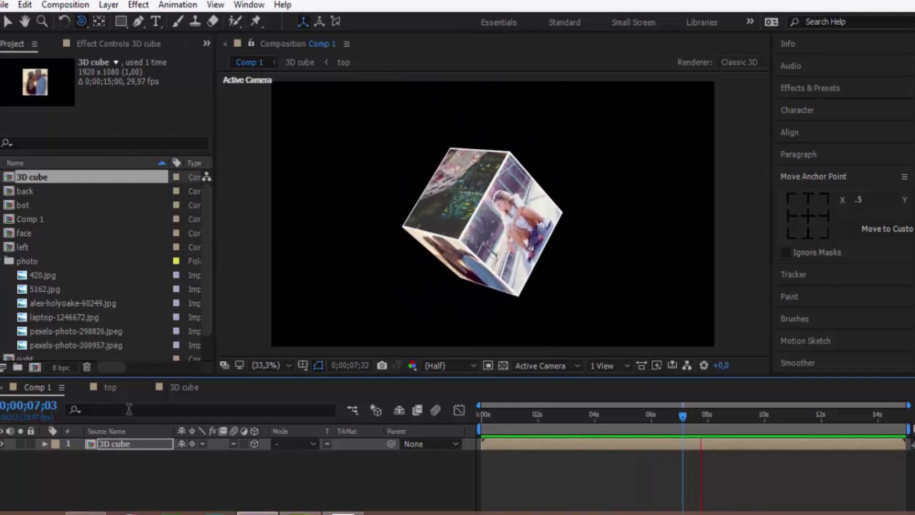
key(space)
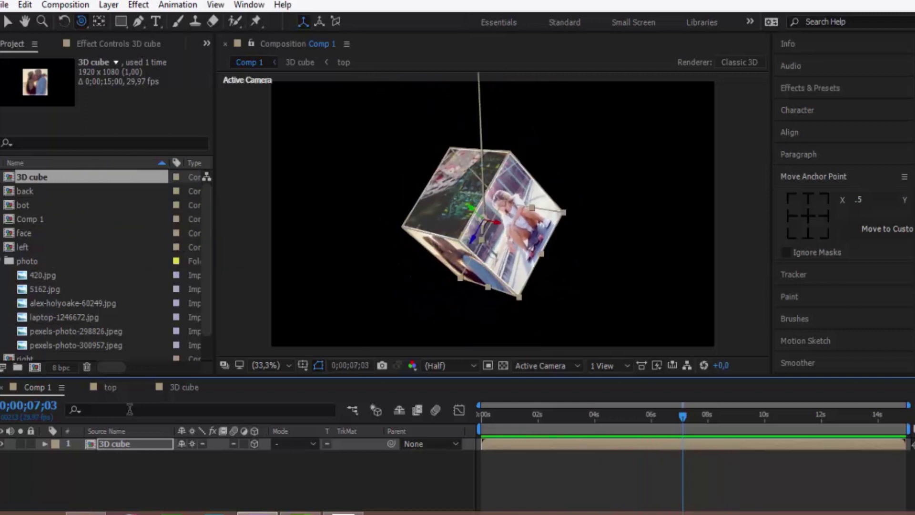
drag(685, 419, 580, 413)
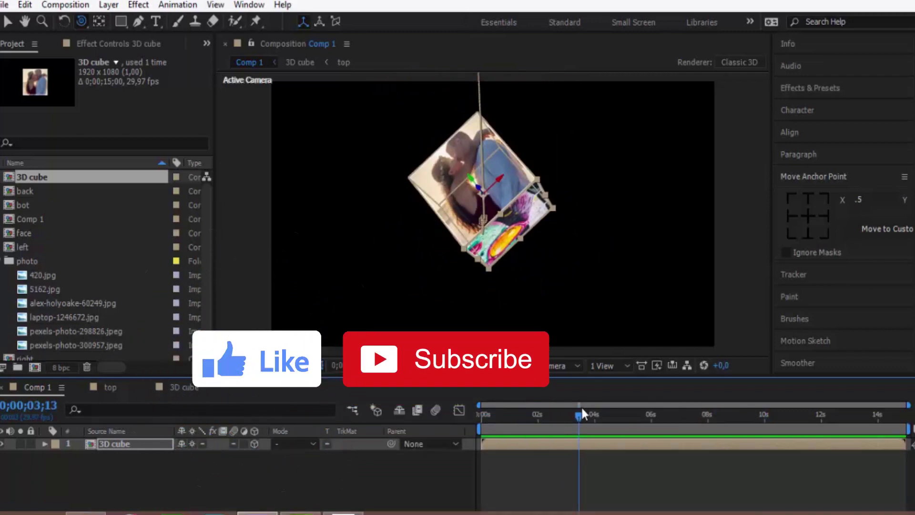
drag(581, 404, 512, 427)
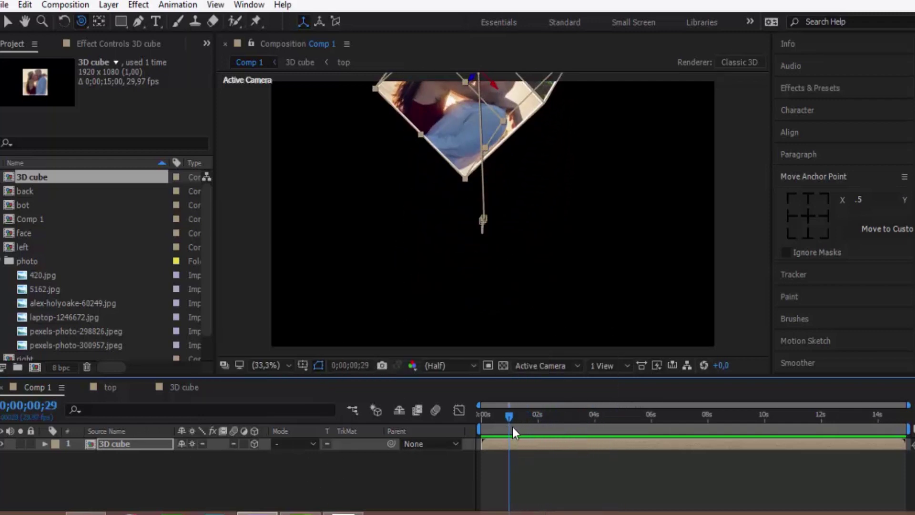
drag(512, 426, 614, 419)
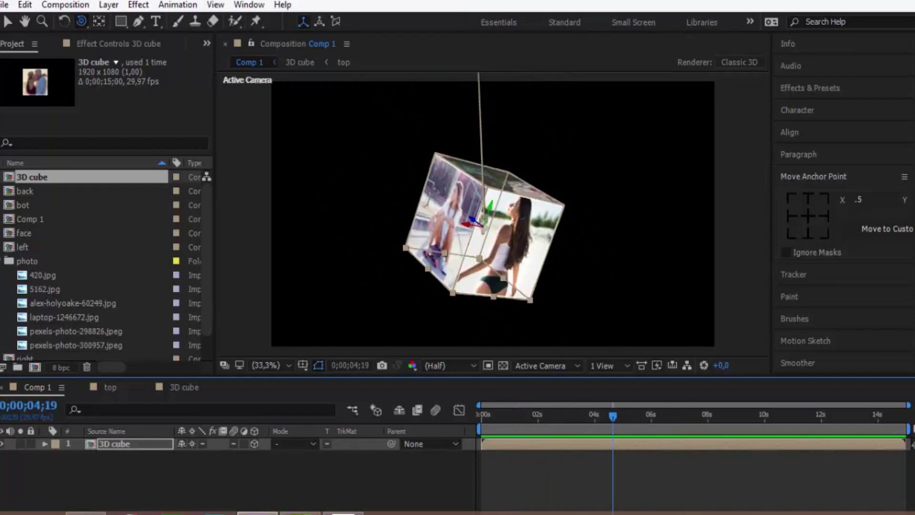